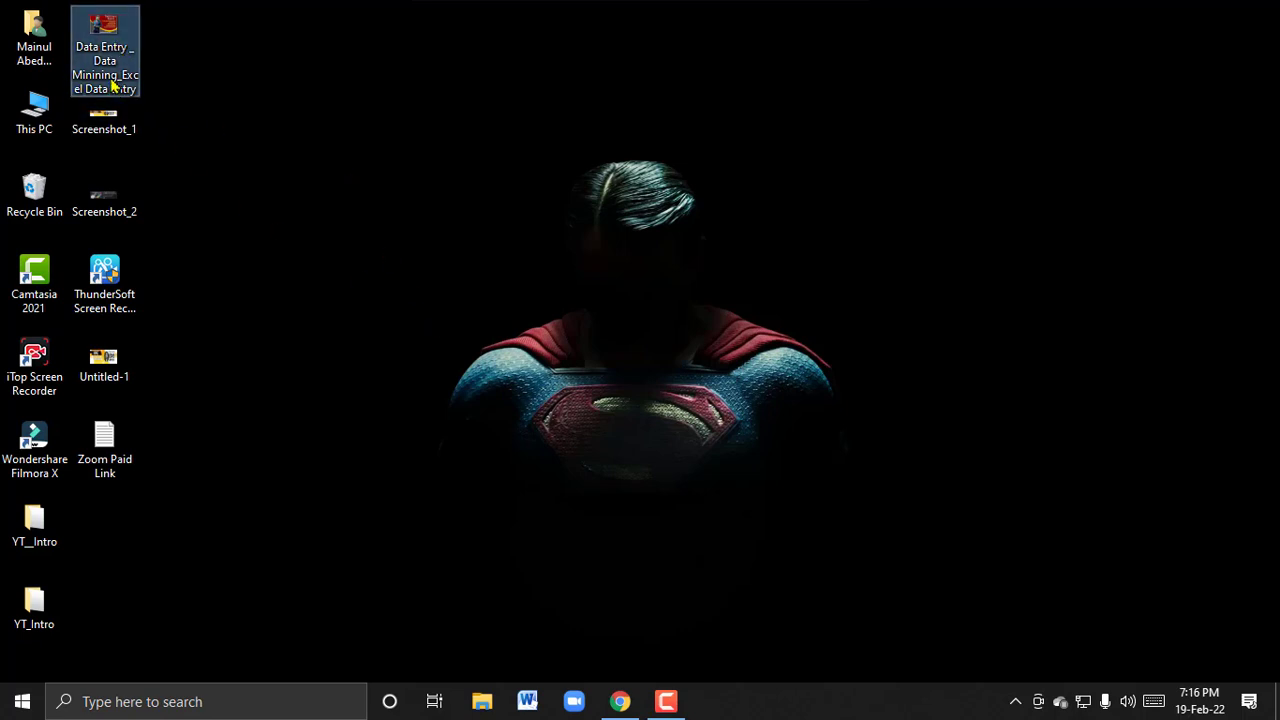
# Switch to Chrome and bring up the gig title section in the Gig Details document
pyautogui.click(112, 87)
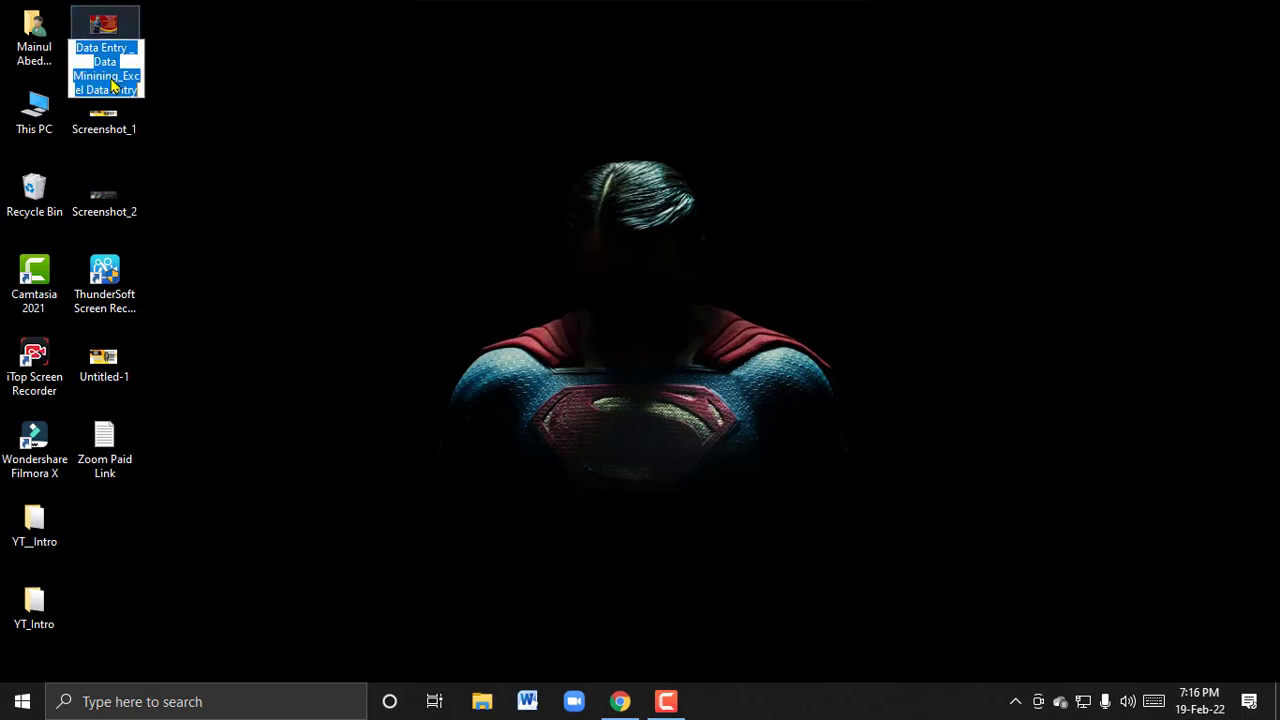
pyautogui.press('Return')
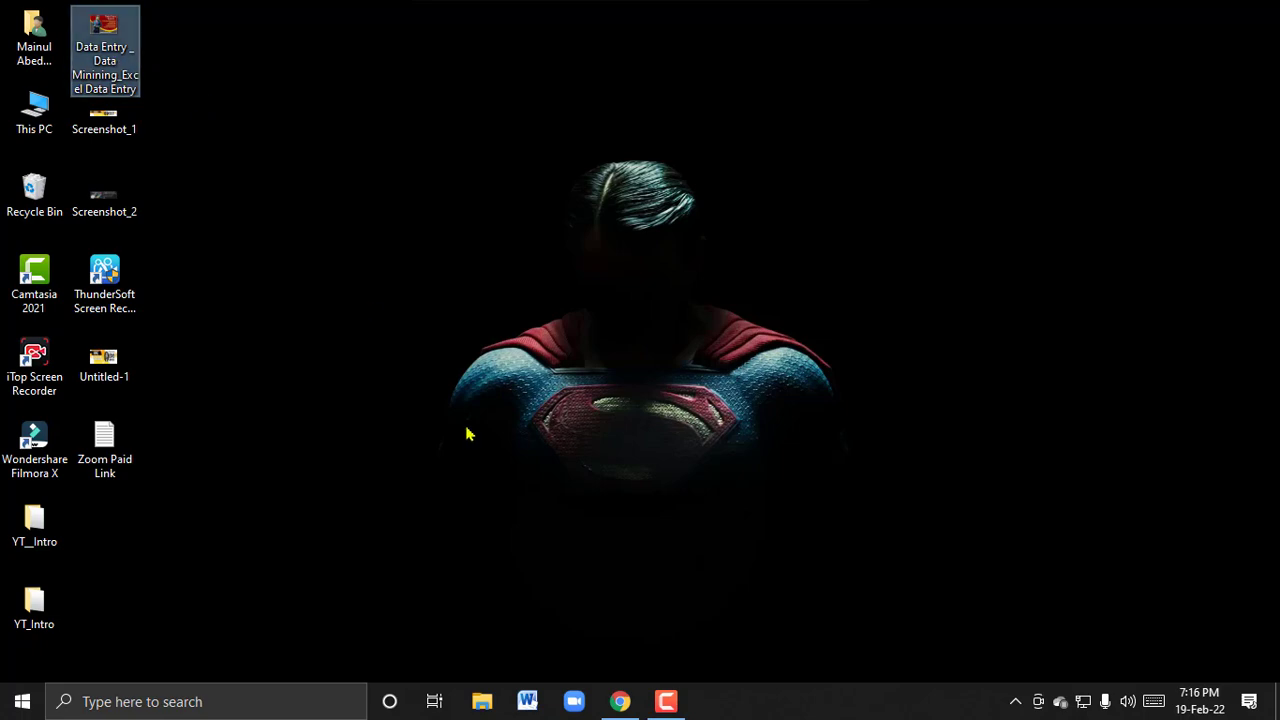
pyautogui.click(620, 701)
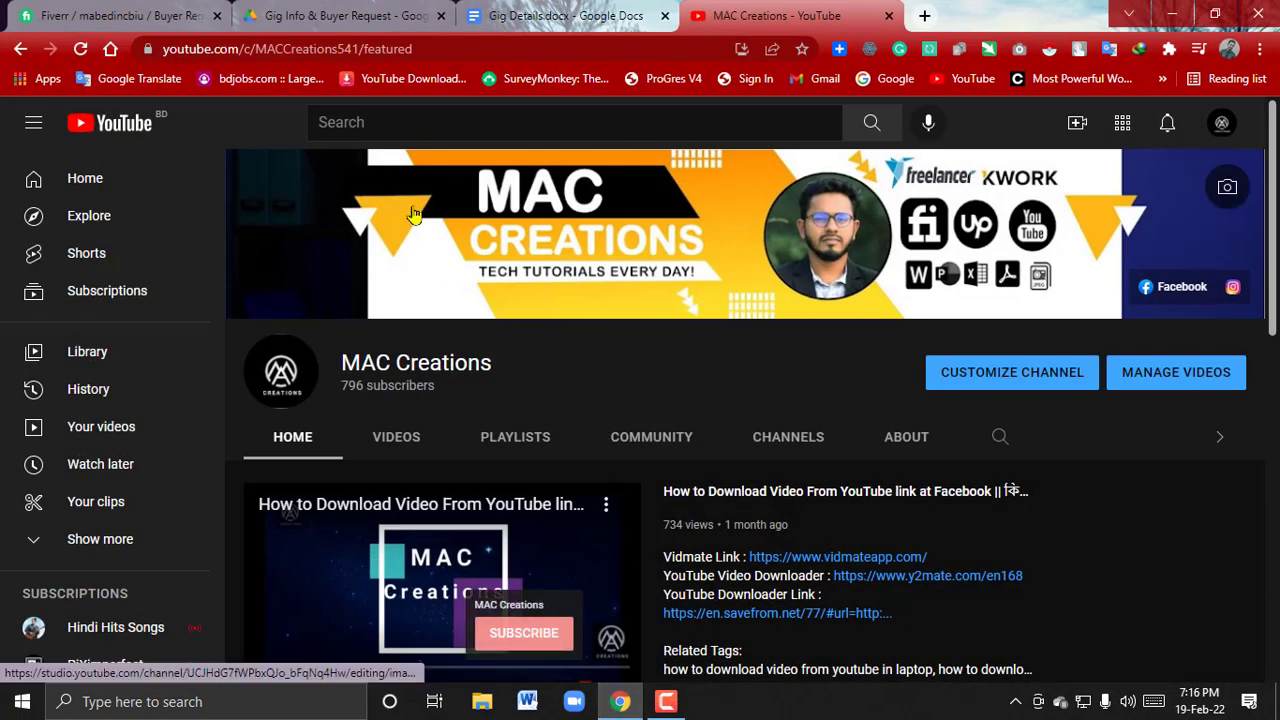
pyautogui.click(537, 20)
pyautogui.click(650, 390)
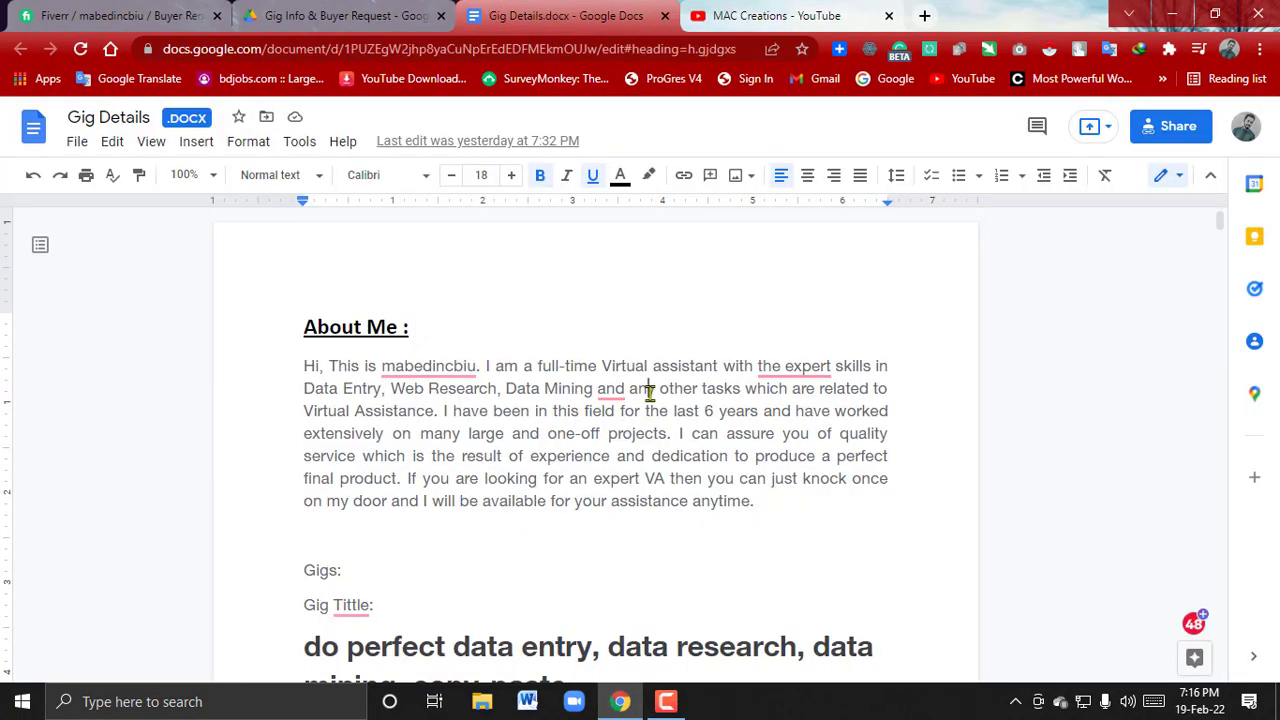
pyautogui.scroll(-2, 650, 394)
pyautogui.scroll(-3, 650, 394)
pyautogui.click(583, 360)
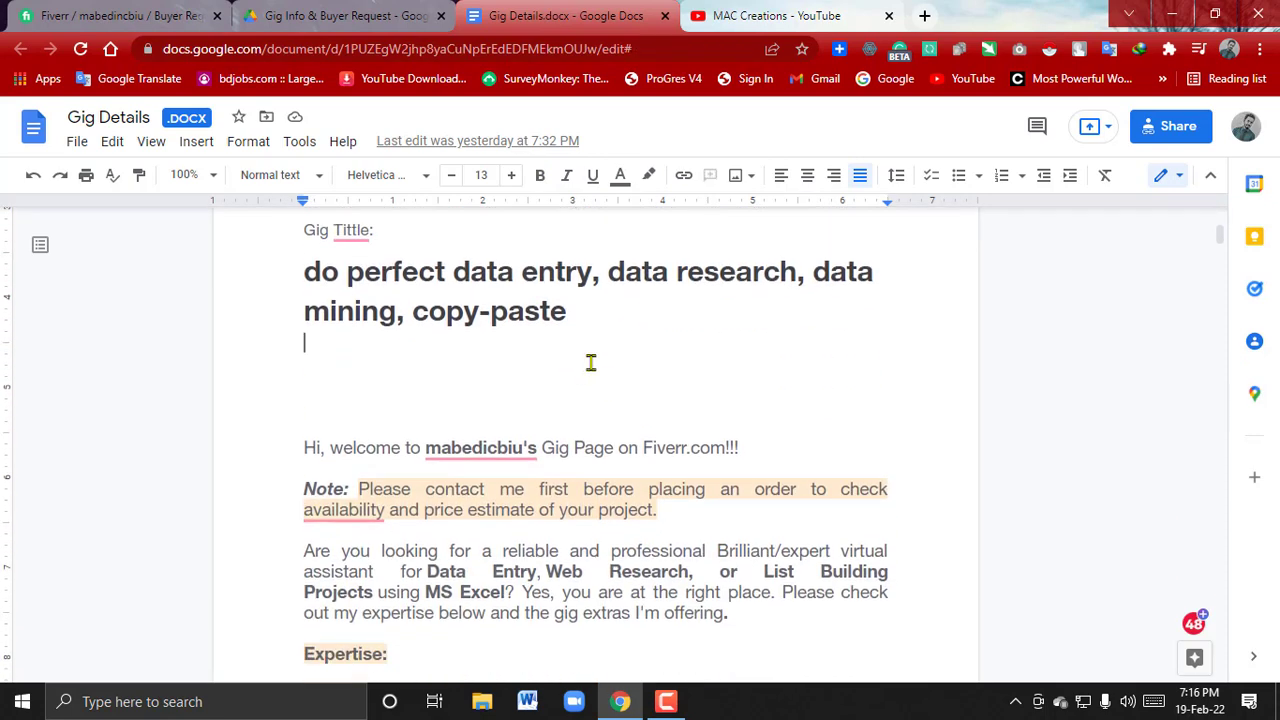
pyautogui.scroll(2, 500, 370)
pyautogui.scroll(-2, 420, 400)
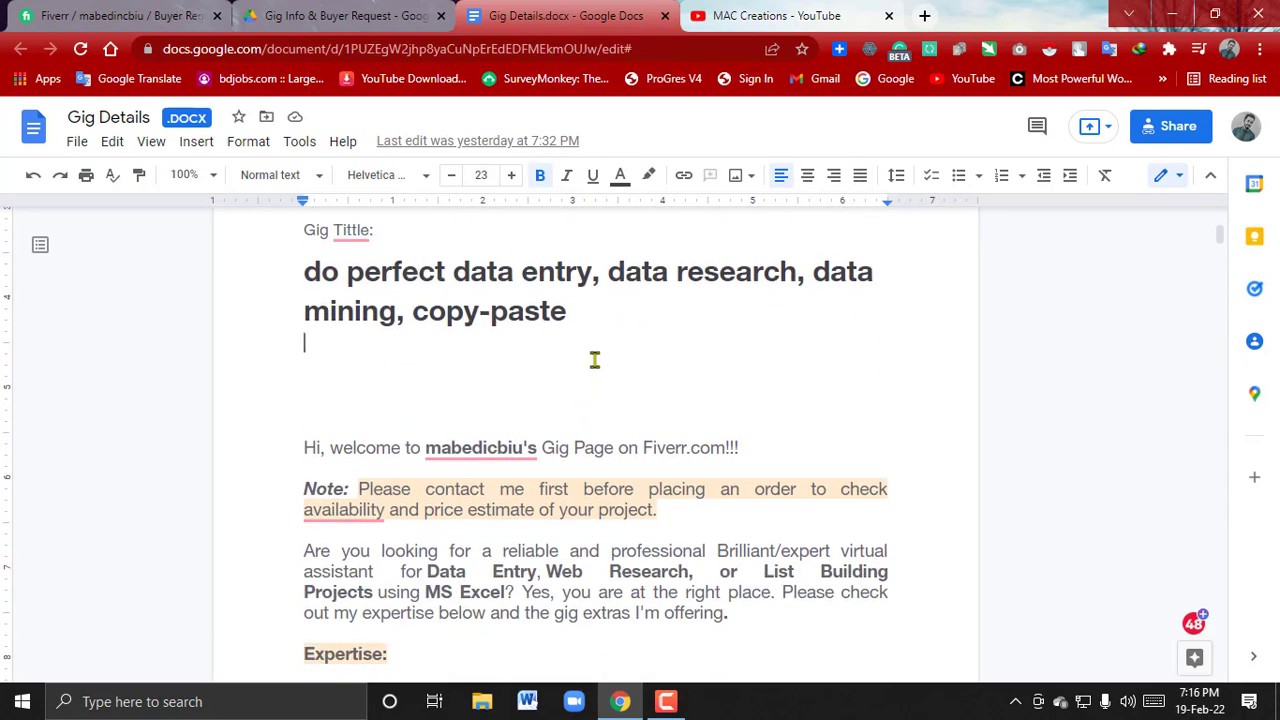
# Copy the gig title "do perfect data entry, data research, data mining, copy-paste" from the document
pyautogui.moveTo(316, 284); pyautogui.dragTo(634, 366)
pyautogui.click(691, 366)
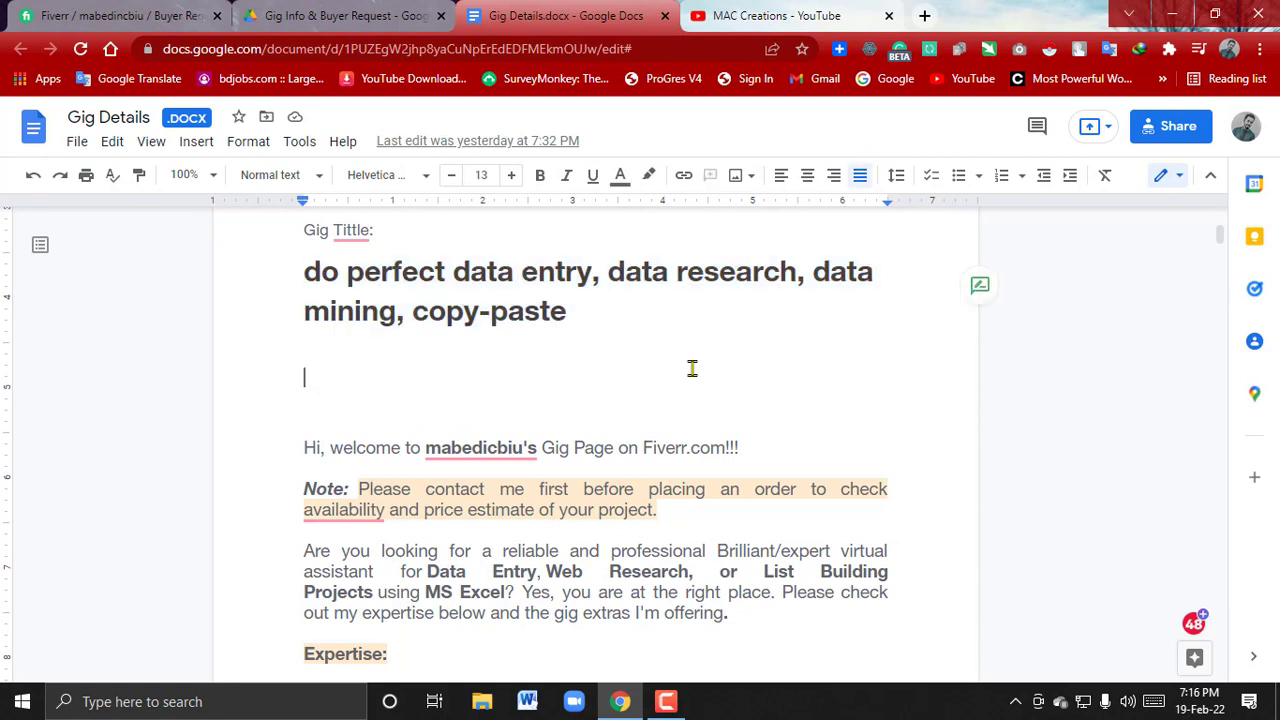
pyautogui.click(583, 306)
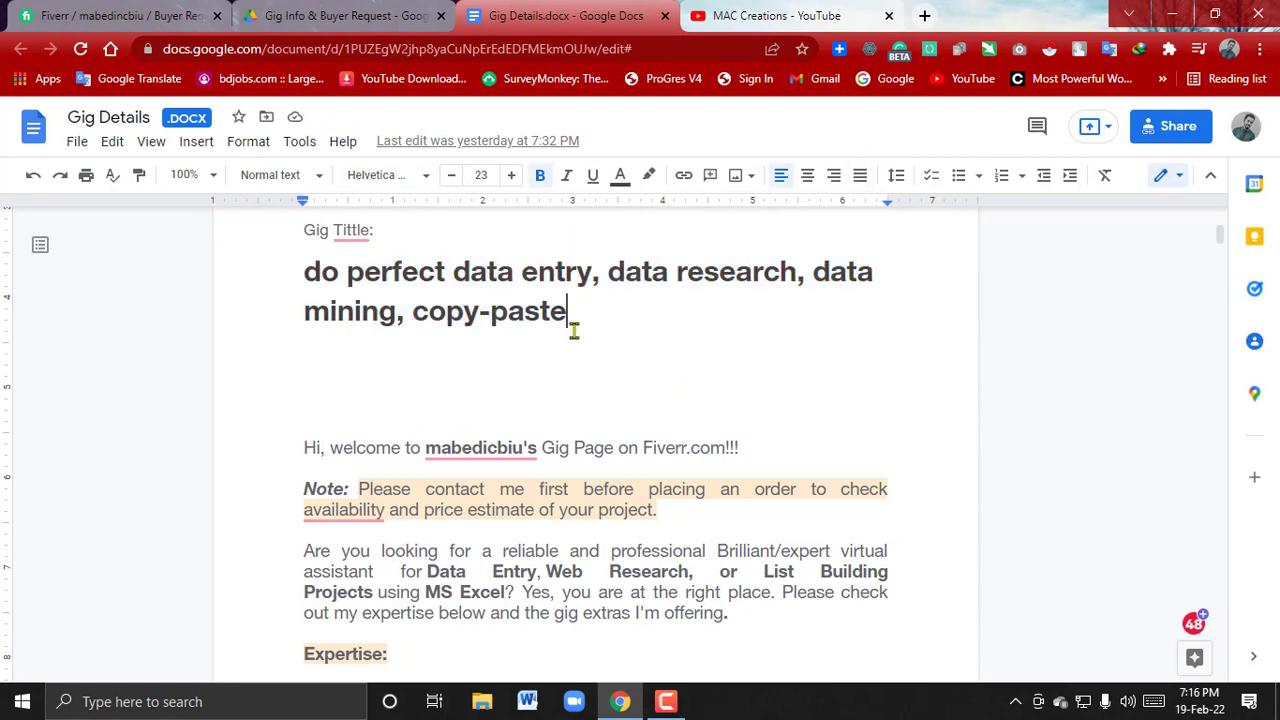
pyautogui.click(595, 357)
pyautogui.keyDown('shift'); pyautogui.click(608, 324); pyautogui.keyUp('shift')
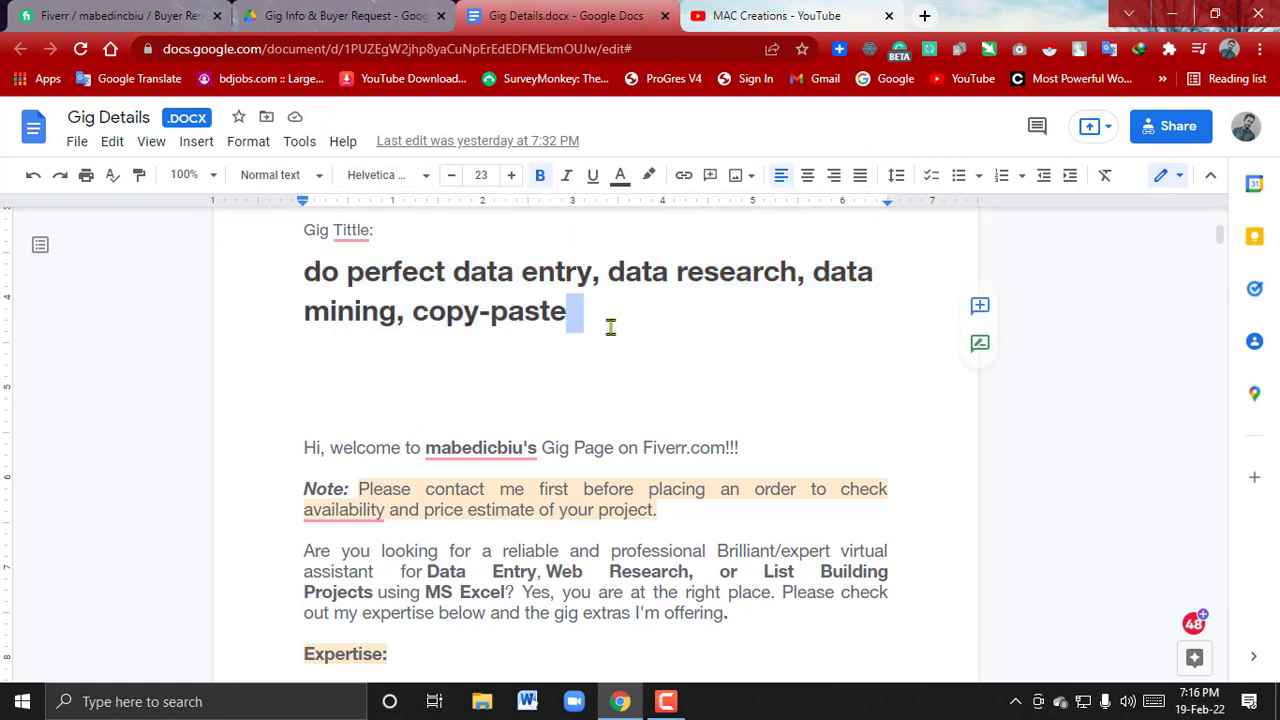
pyautogui.click(662, 333)
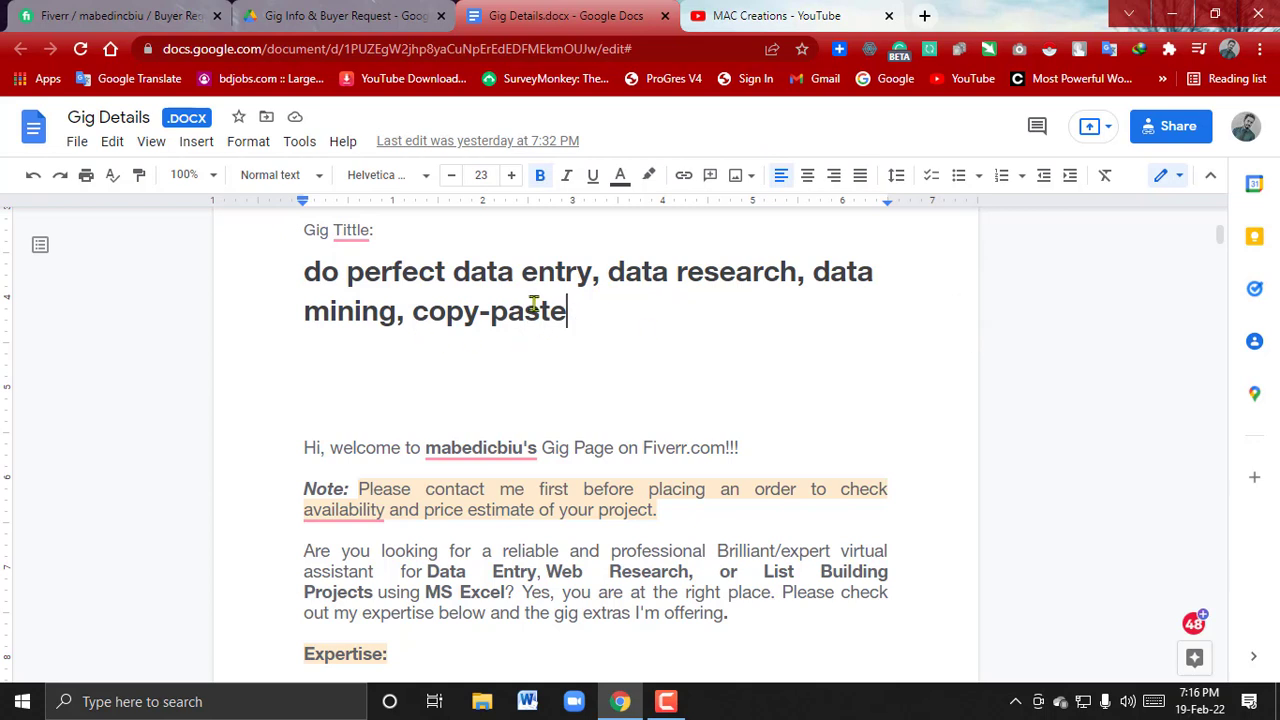
pyautogui.moveTo(534, 308); pyautogui.dragTo(308, 285)
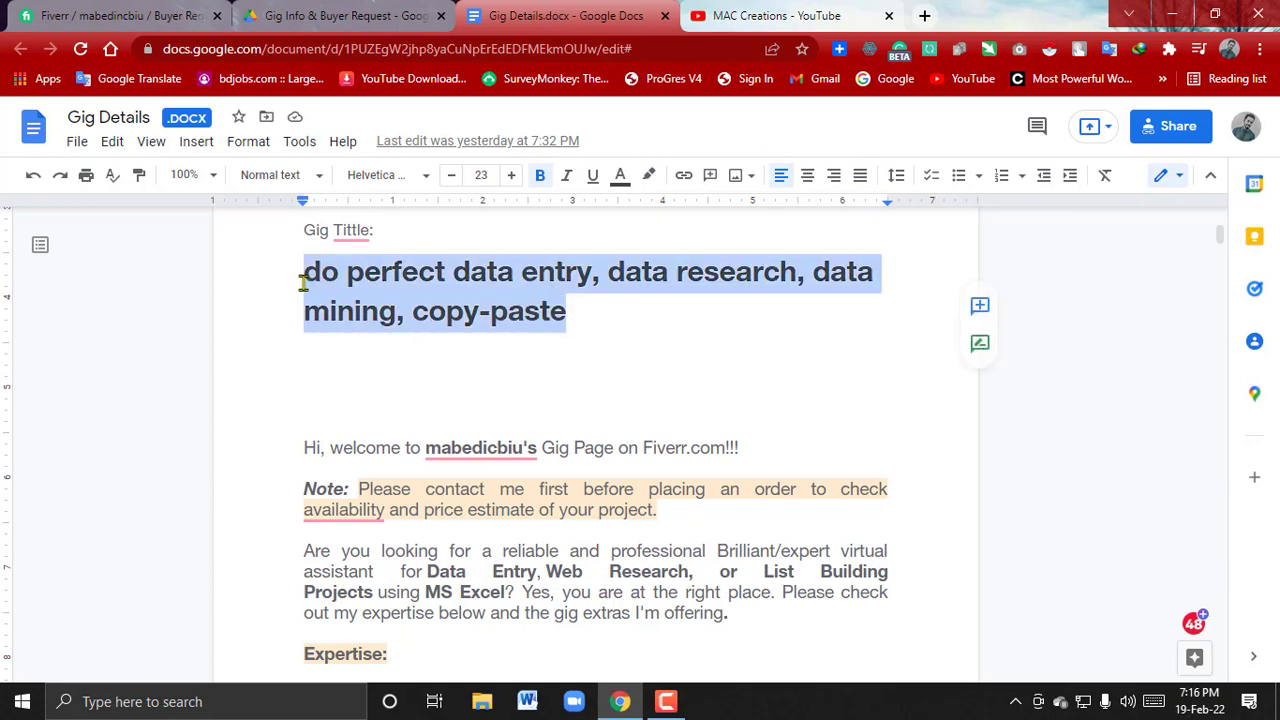
# Rename the data entry gig image on the desktop as "I Will do perfect data entry, data research, data mining, copy-paste"
pyautogui.click(1176, 15)
pyautogui.click(126, 55)
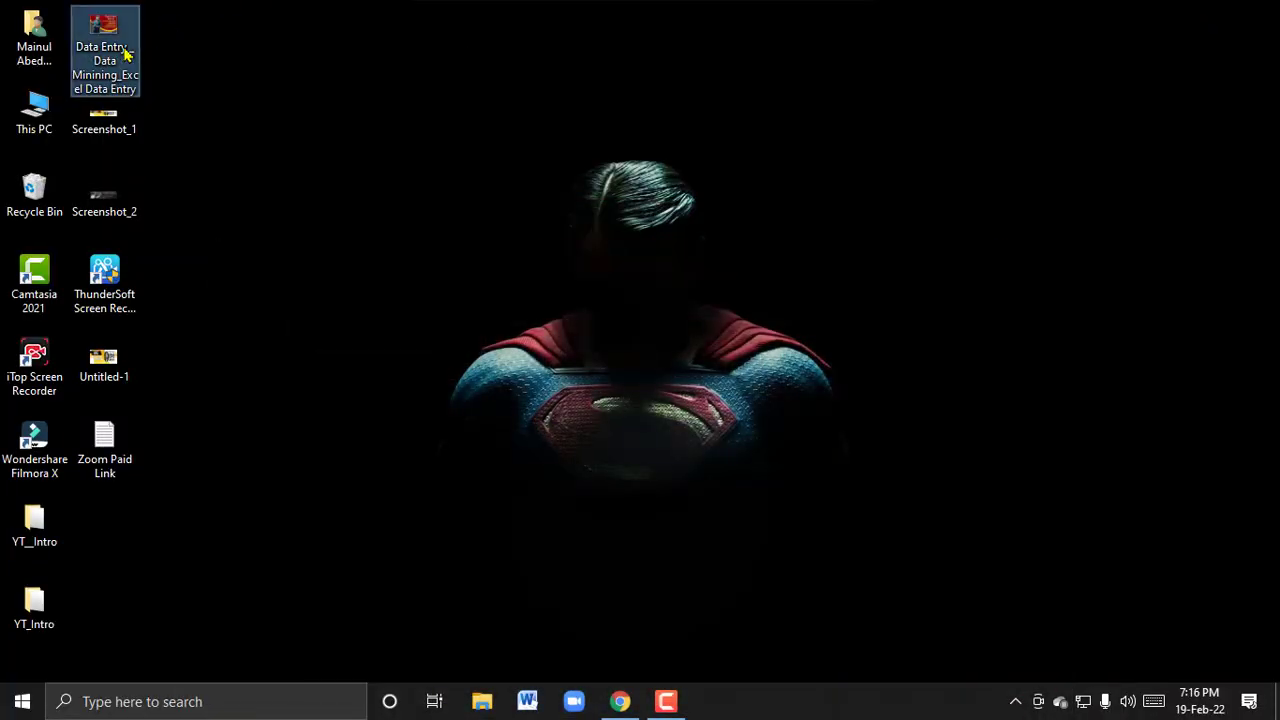
pyautogui.rightClick(126, 55)
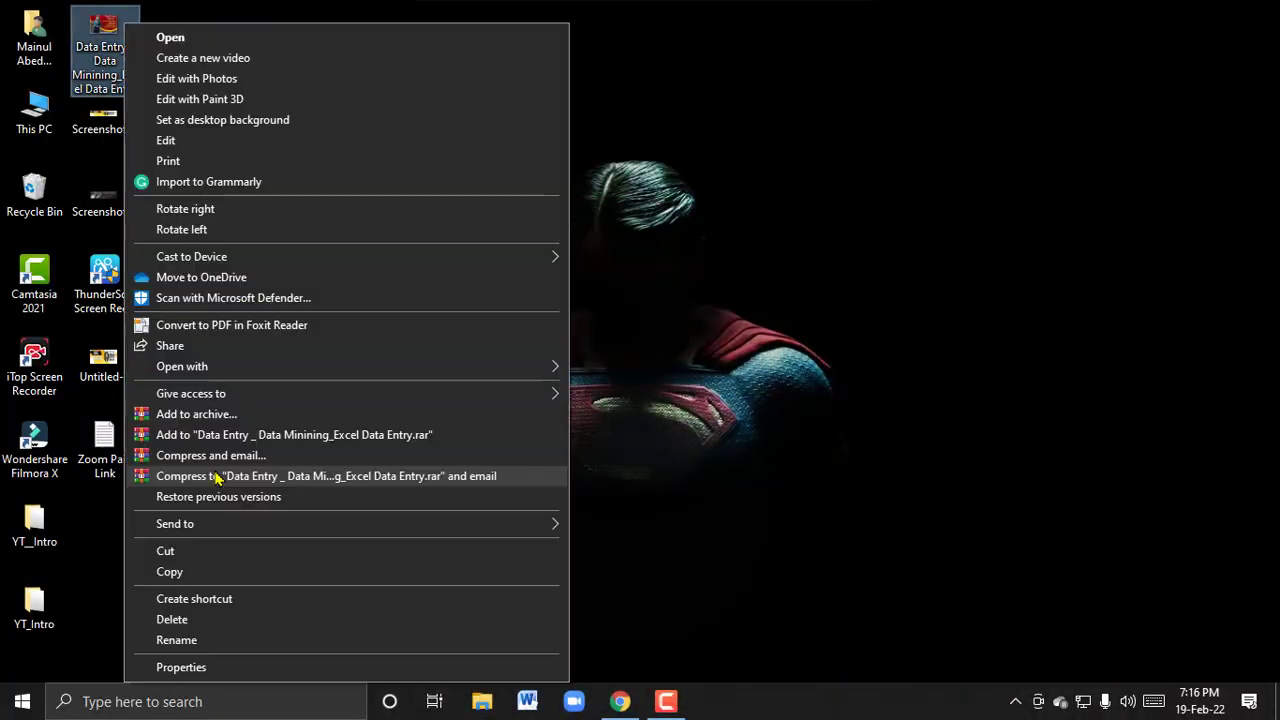
pyautogui.click(228, 645)
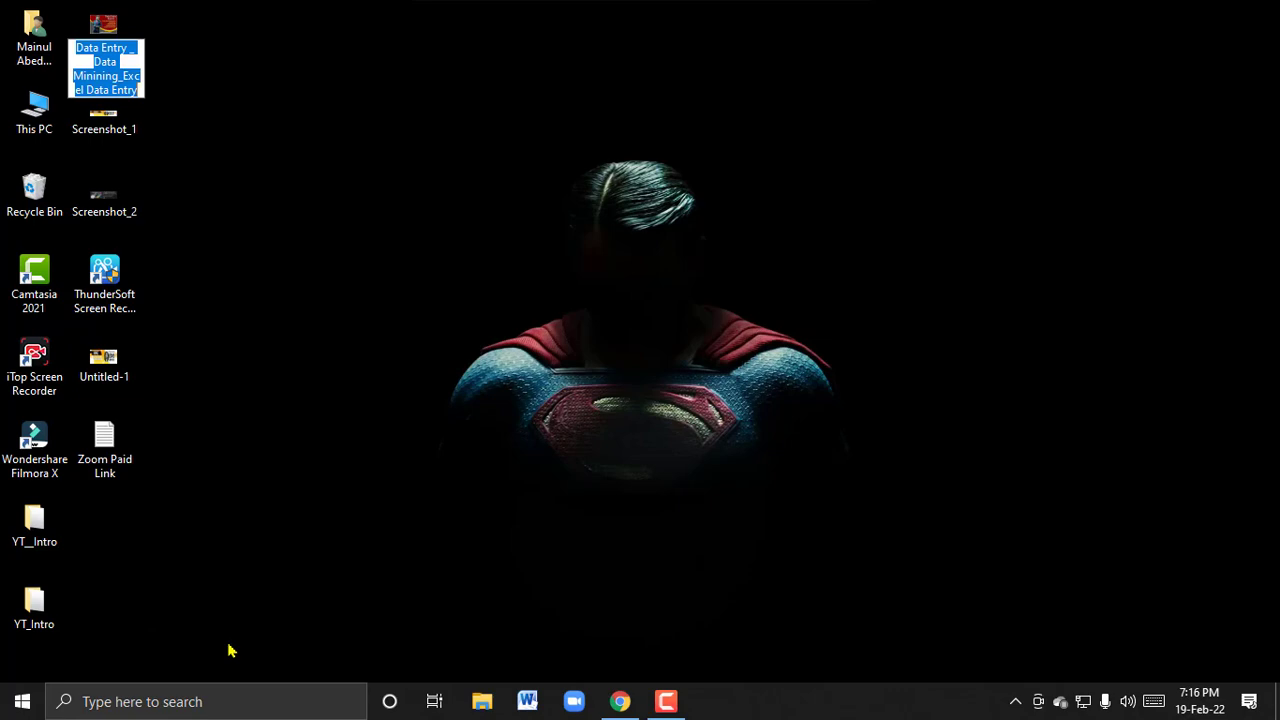
pyautogui.press('BackSpace')
pyautogui.write('I Will')
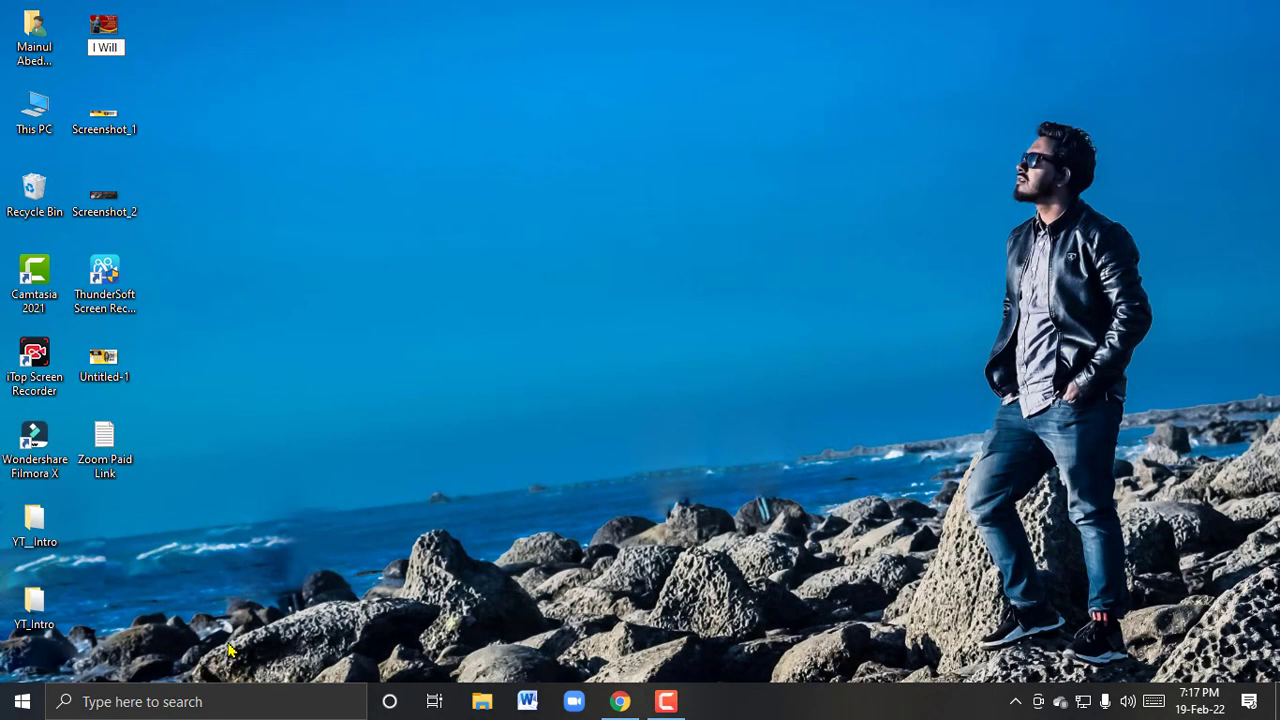
pyautogui.hotkey('ctrl', 'v')
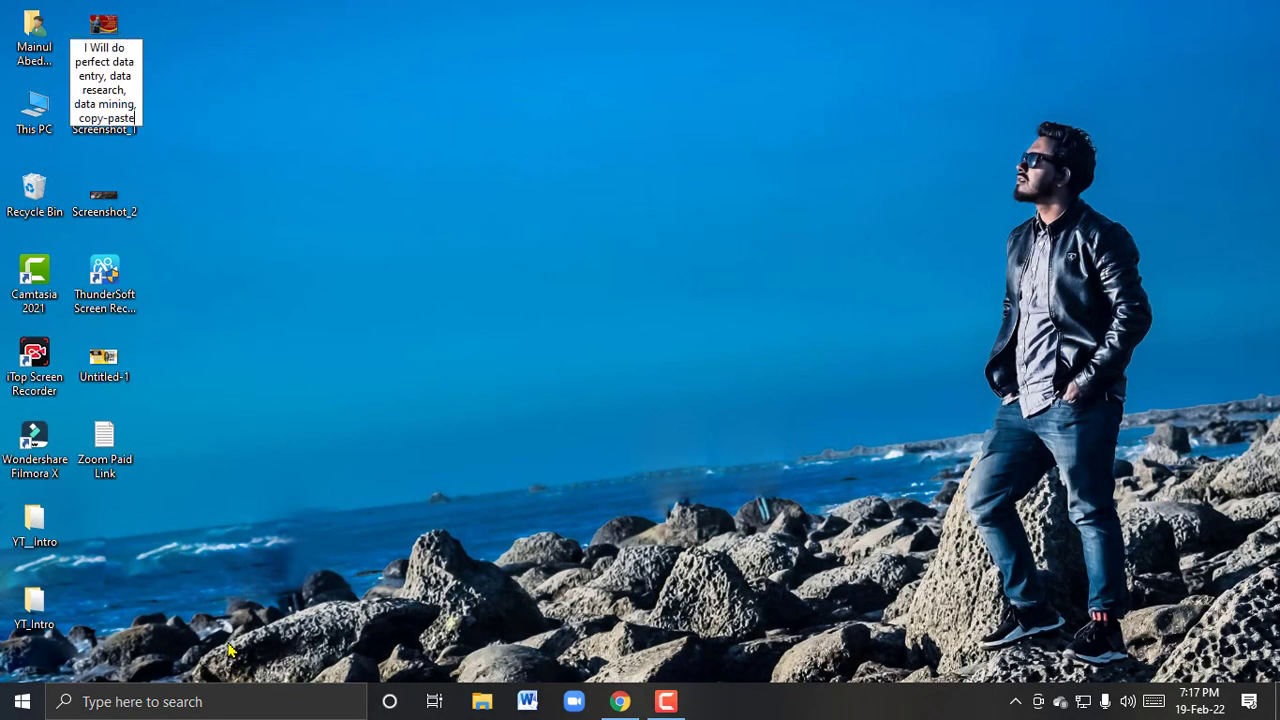
pyautogui.press('Return')
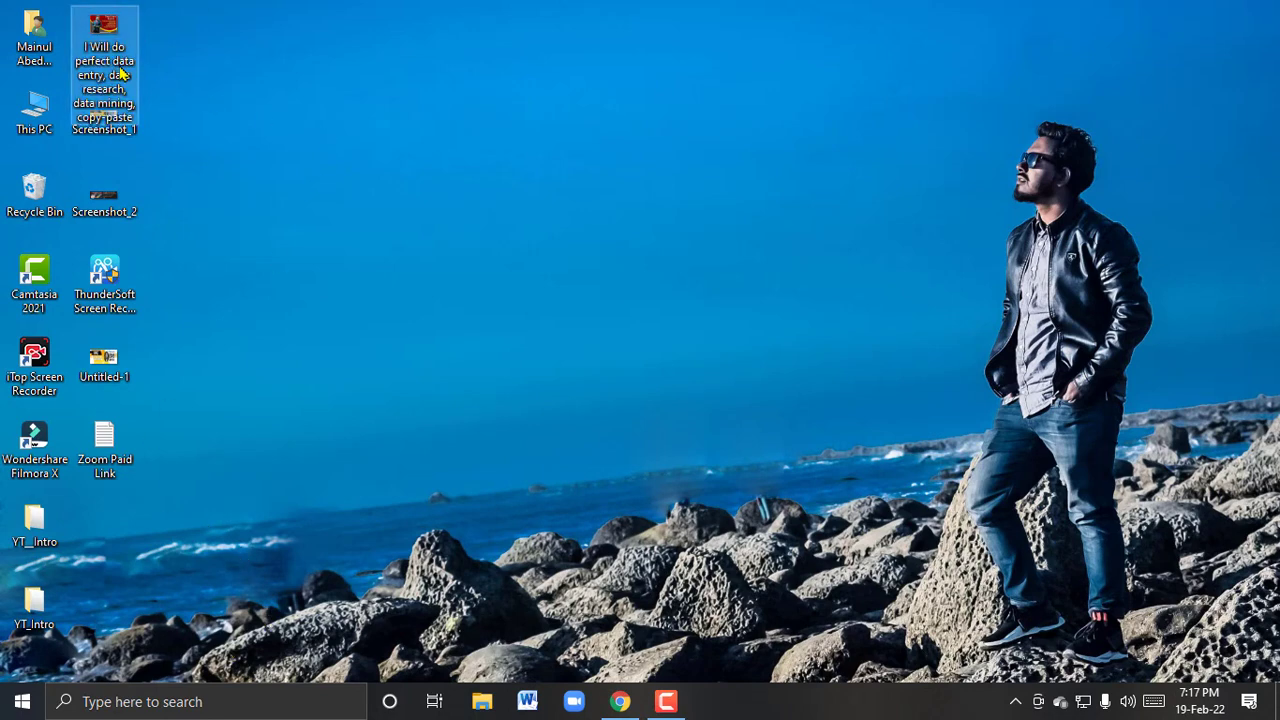
pyautogui.rightClick(256, 110)
pyautogui.rightClick(285, 135)
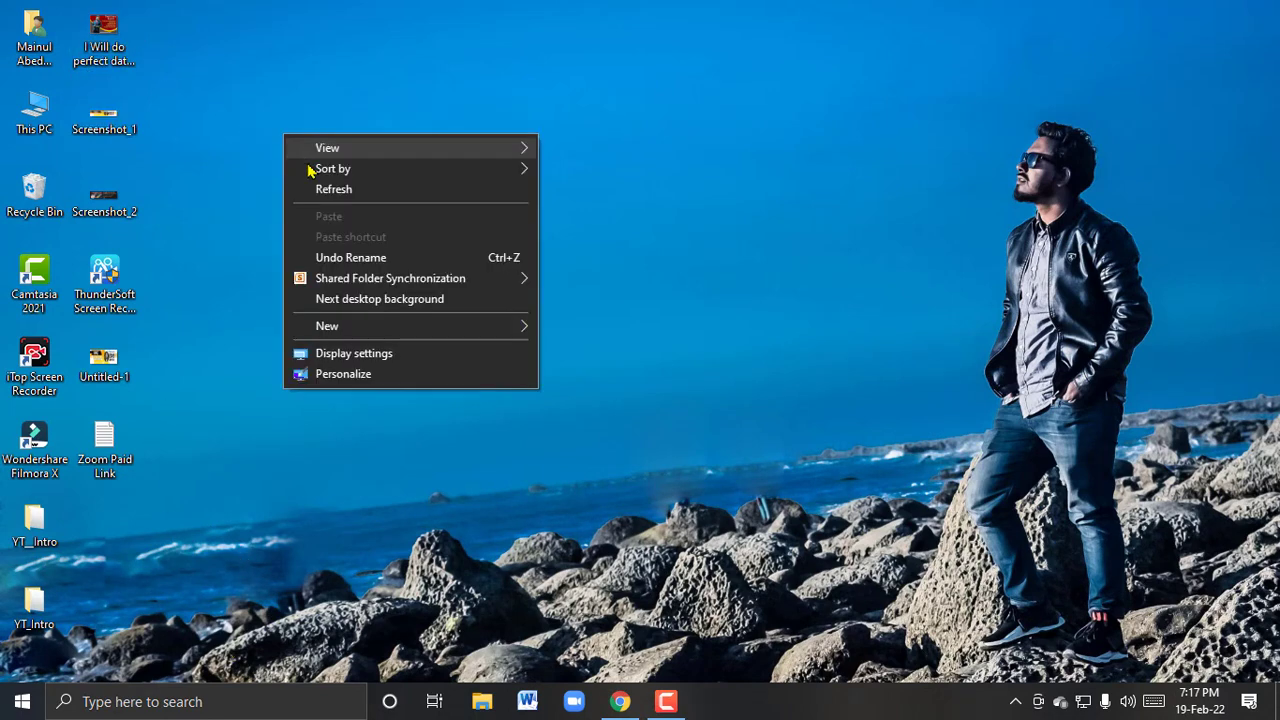
pyautogui.click(323, 190)
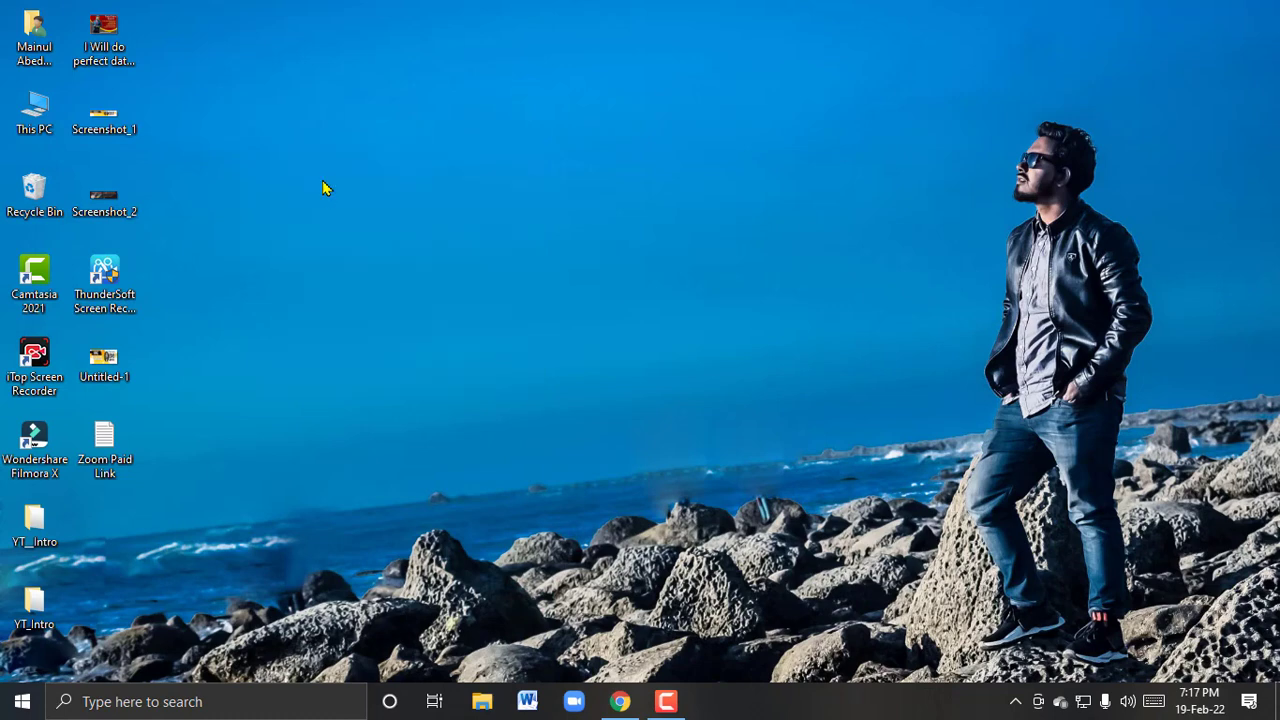
pyautogui.rightClick(322, 178)
pyautogui.click(360, 236)
# Open the renamed gig image's properties, show its details, and move the dialog clear of the desktop files
pyautogui.click(100, 34)
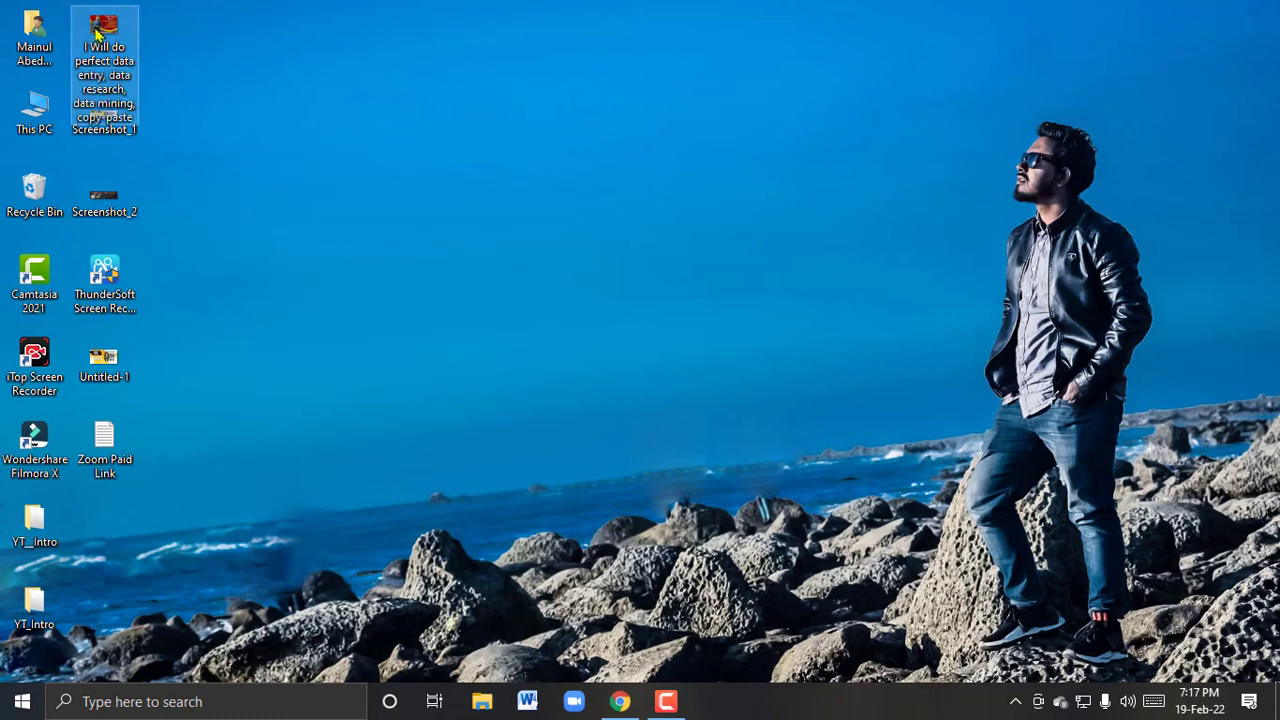
pyautogui.rightClick(109, 46)
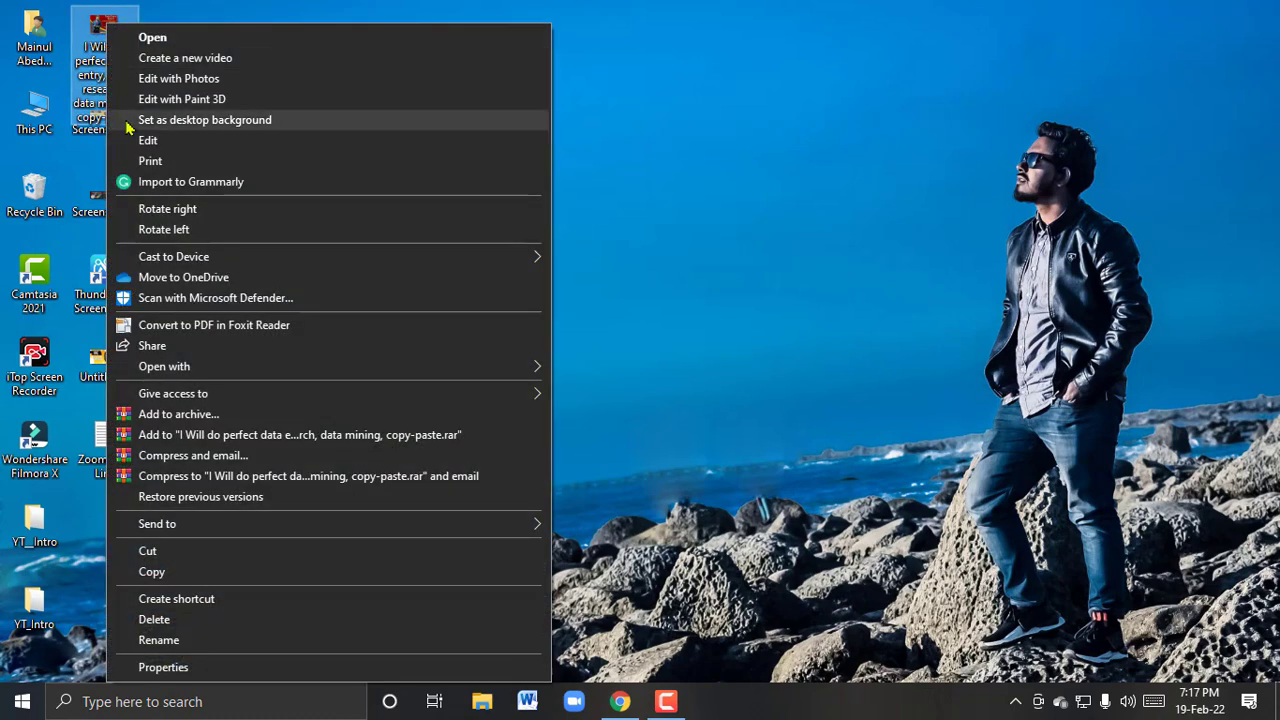
pyautogui.click(165, 666)
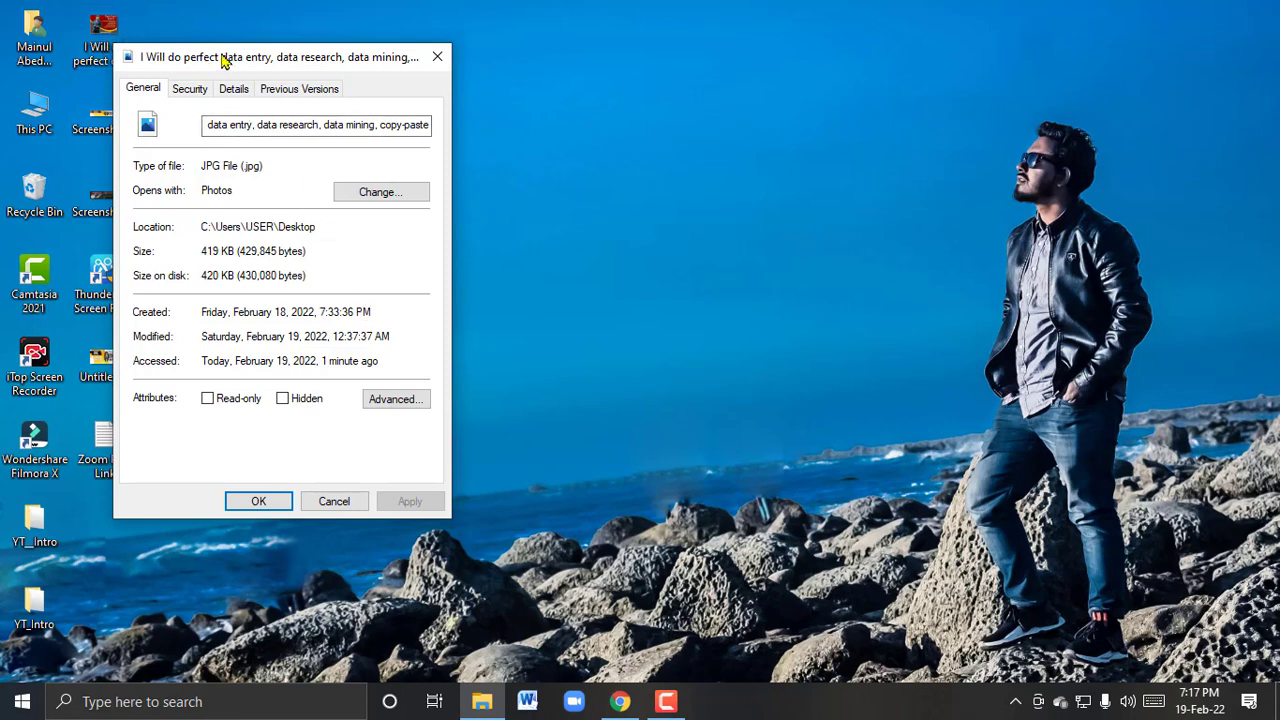
pyautogui.moveTo(190, 57); pyautogui.dragTo(235, 58)
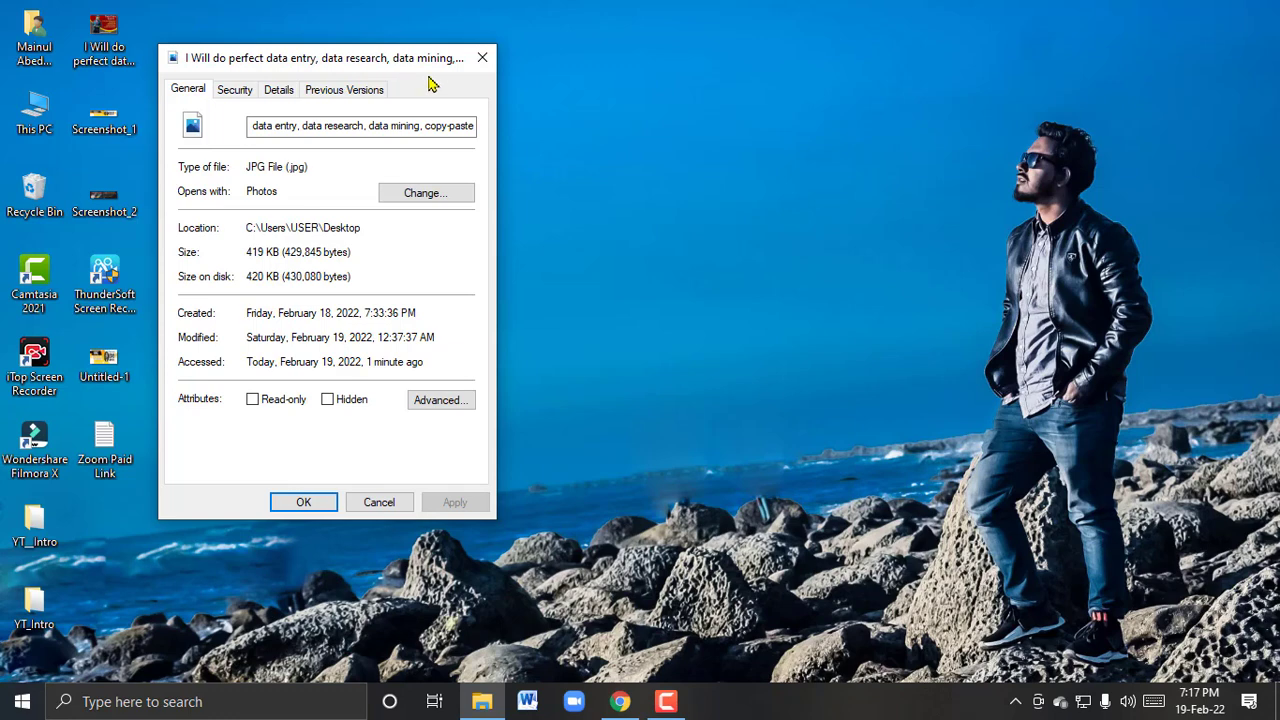
pyautogui.moveTo(215, 60); pyautogui.dragTo(203, 54)
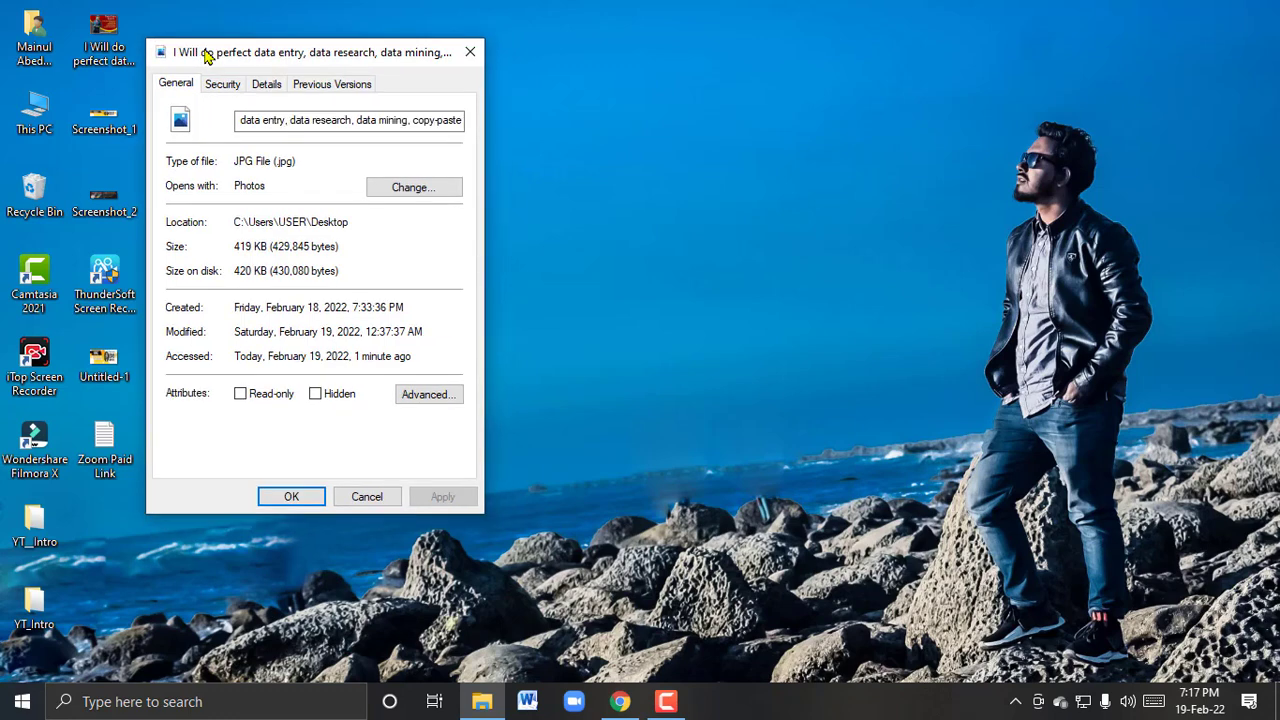
pyautogui.click(267, 89)
pyautogui.moveTo(320, 57); pyautogui.dragTo(736, 79)
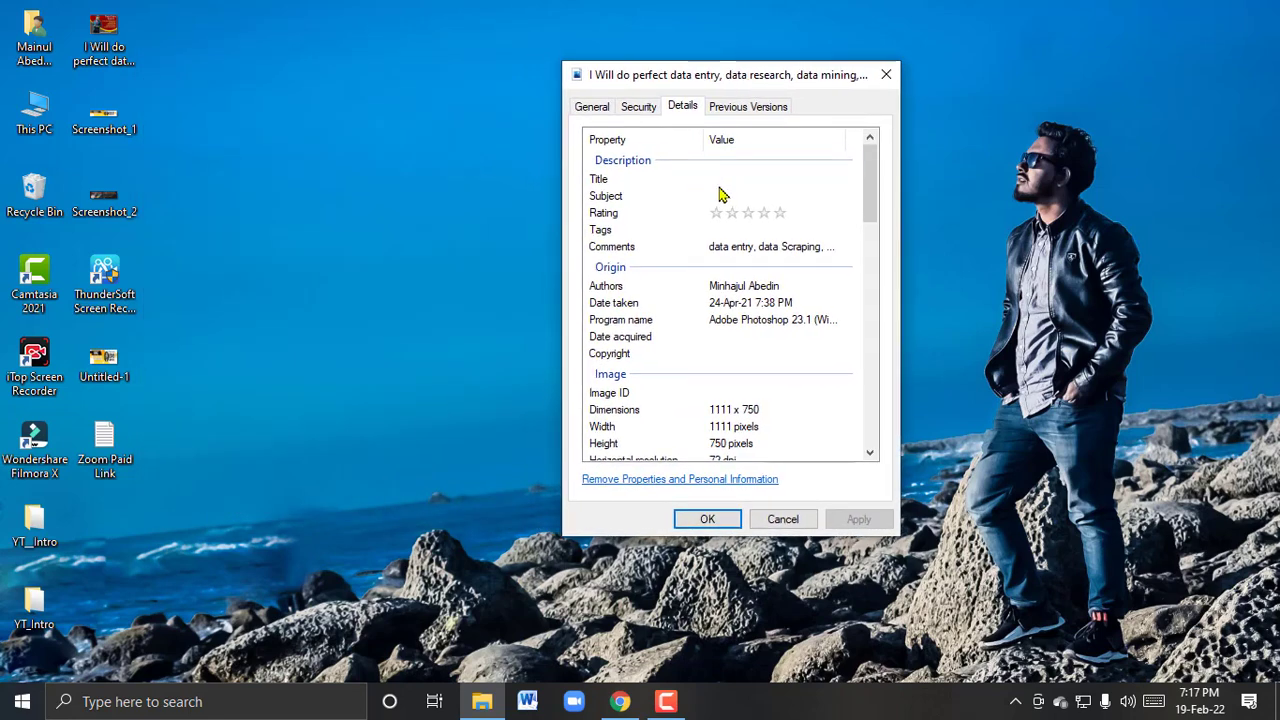
# Examine the image's Subject, Rating, Tags, Comments and Authors properties
pyautogui.click(726, 196)
pyautogui.click(737, 213)
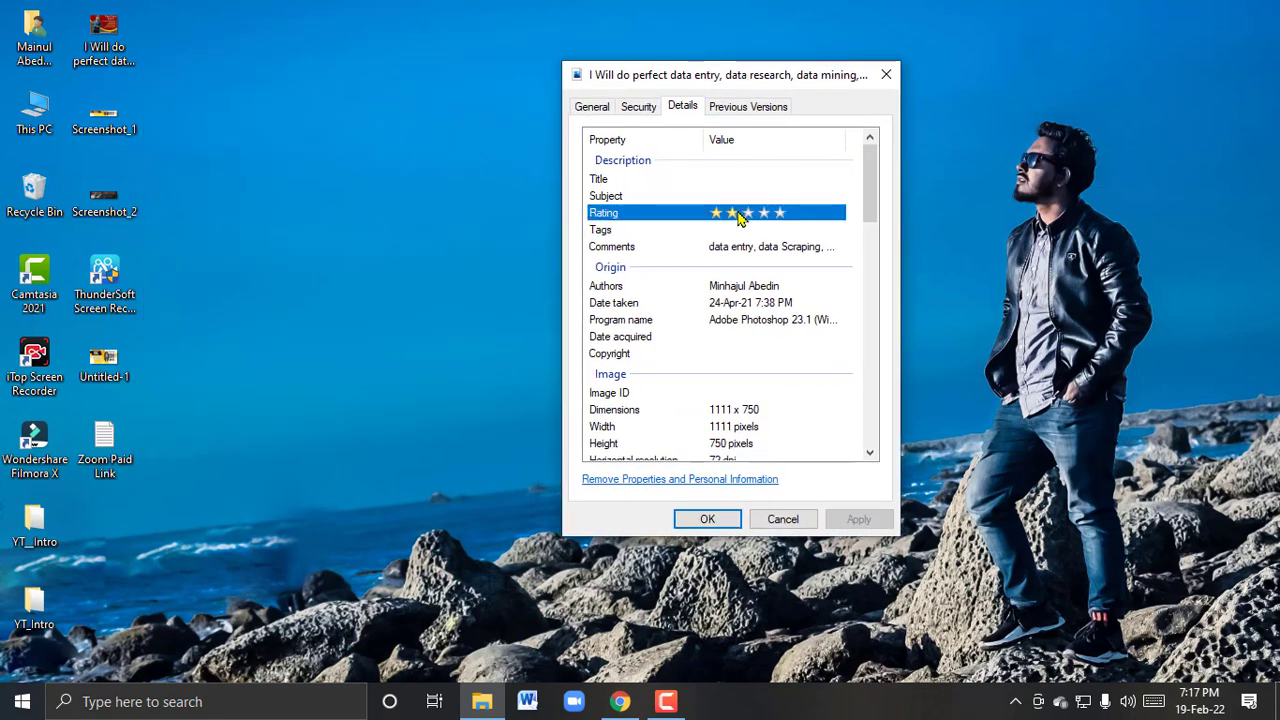
pyautogui.click(738, 230)
pyautogui.click(749, 251)
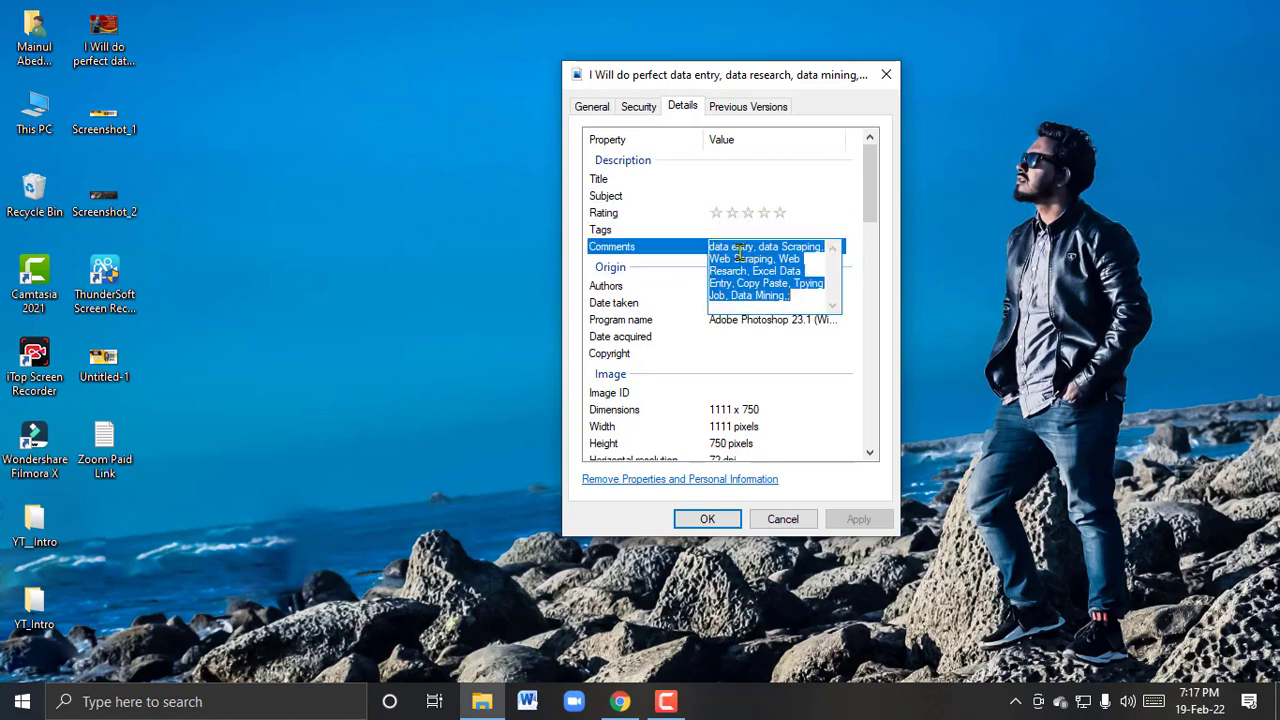
pyautogui.click(684, 283)
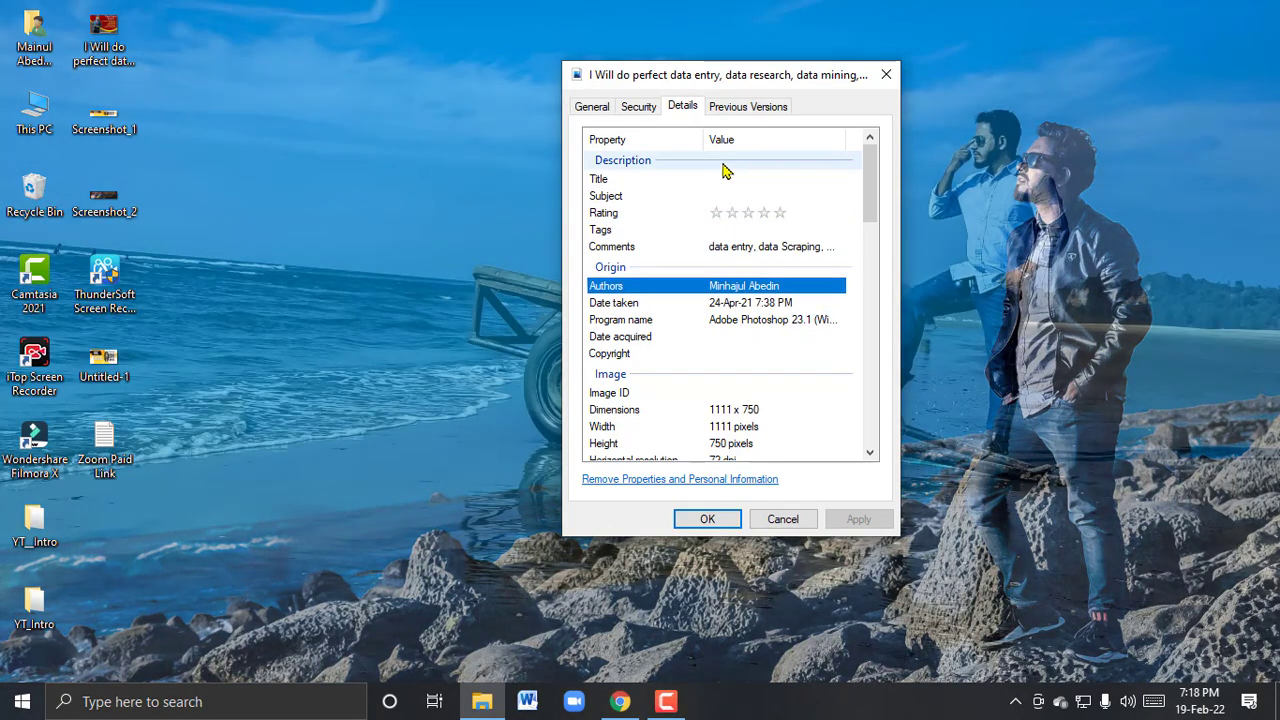
# Set the image's Title property to its file name, "I Will do perfect data entry, data research, data mining, copy-paste"
pyautogui.click(714, 179)
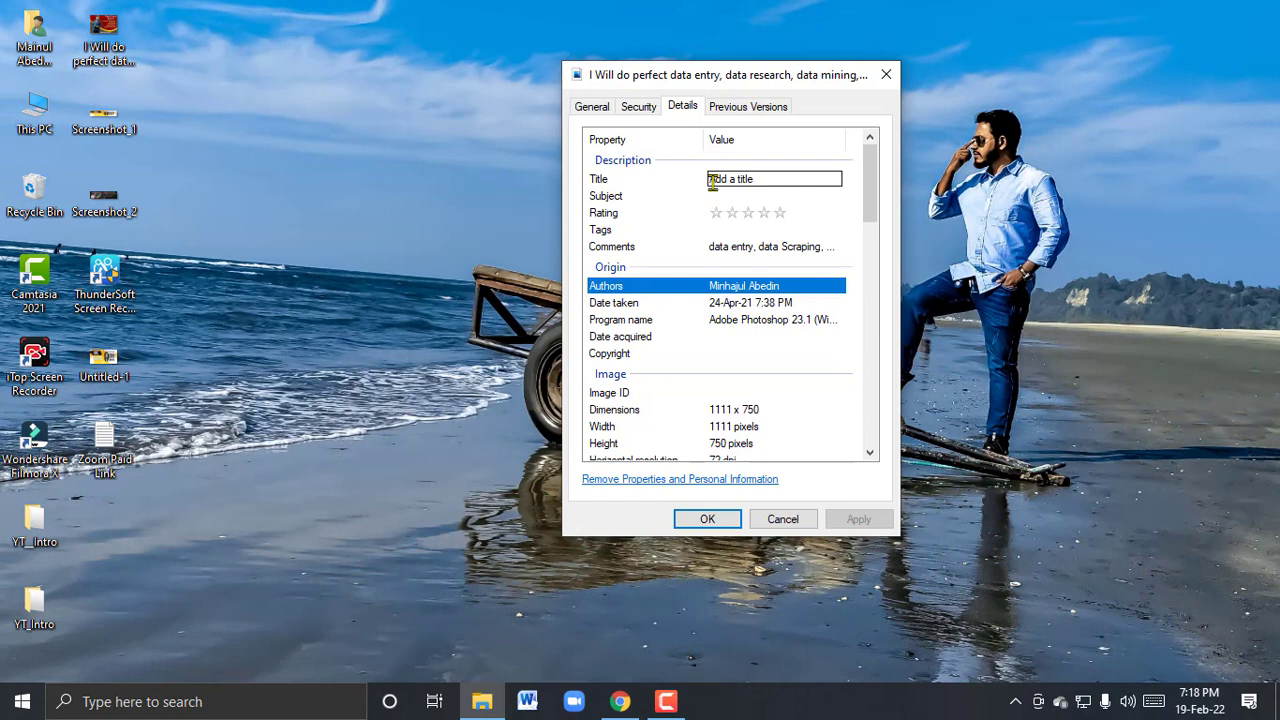
pyautogui.click(679, 199)
pyautogui.click(717, 179)
pyautogui.click(720, 179)
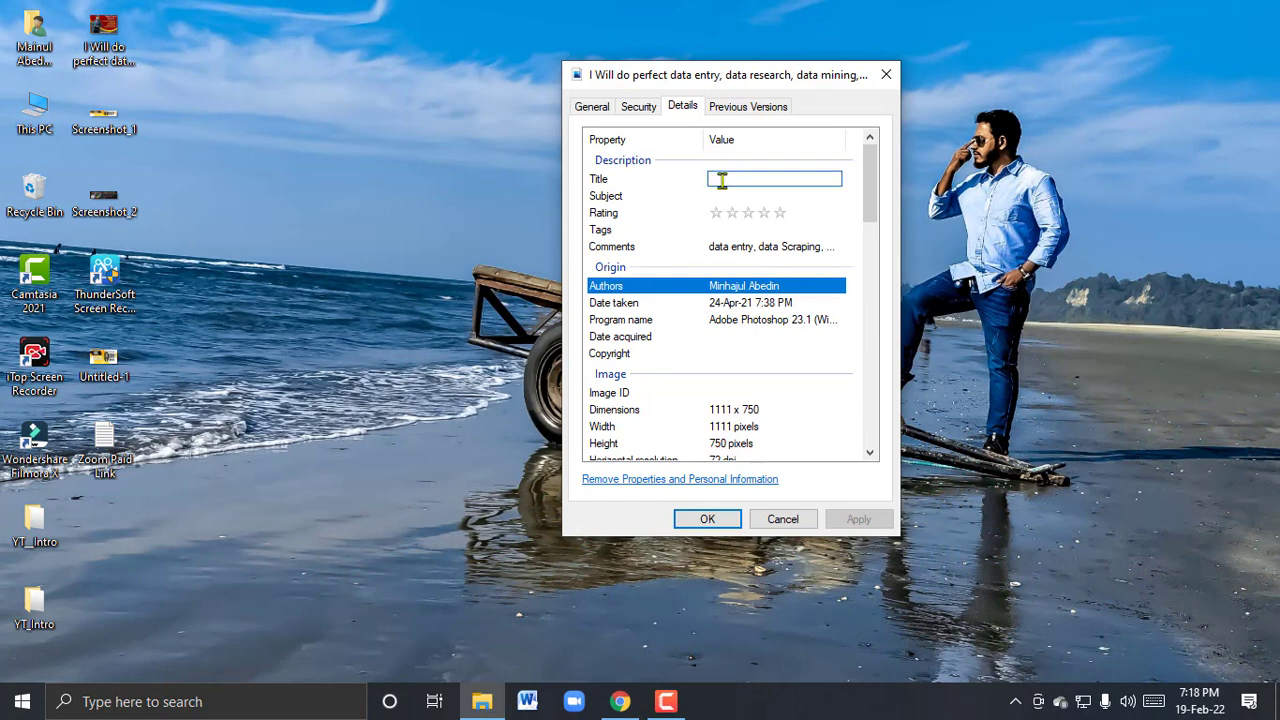
pyautogui.click(106, 55)
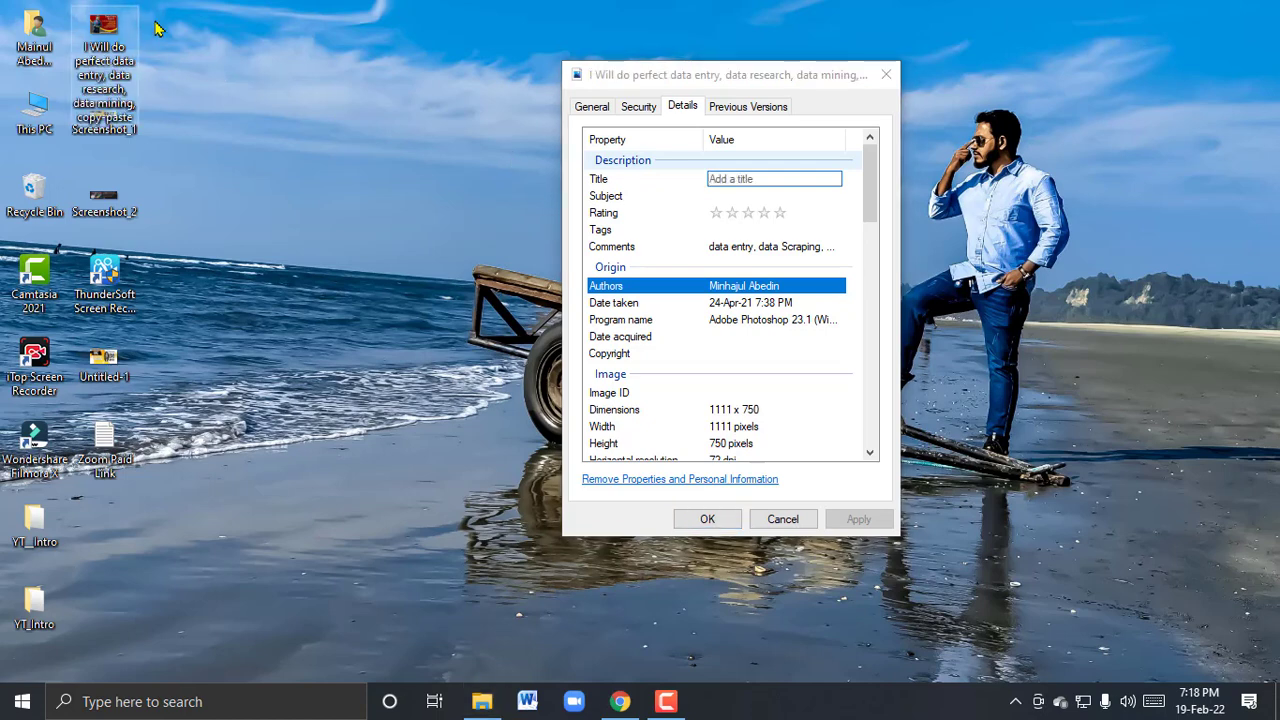
pyautogui.click(108, 58)
pyautogui.hotkey('ctrl', 'c')
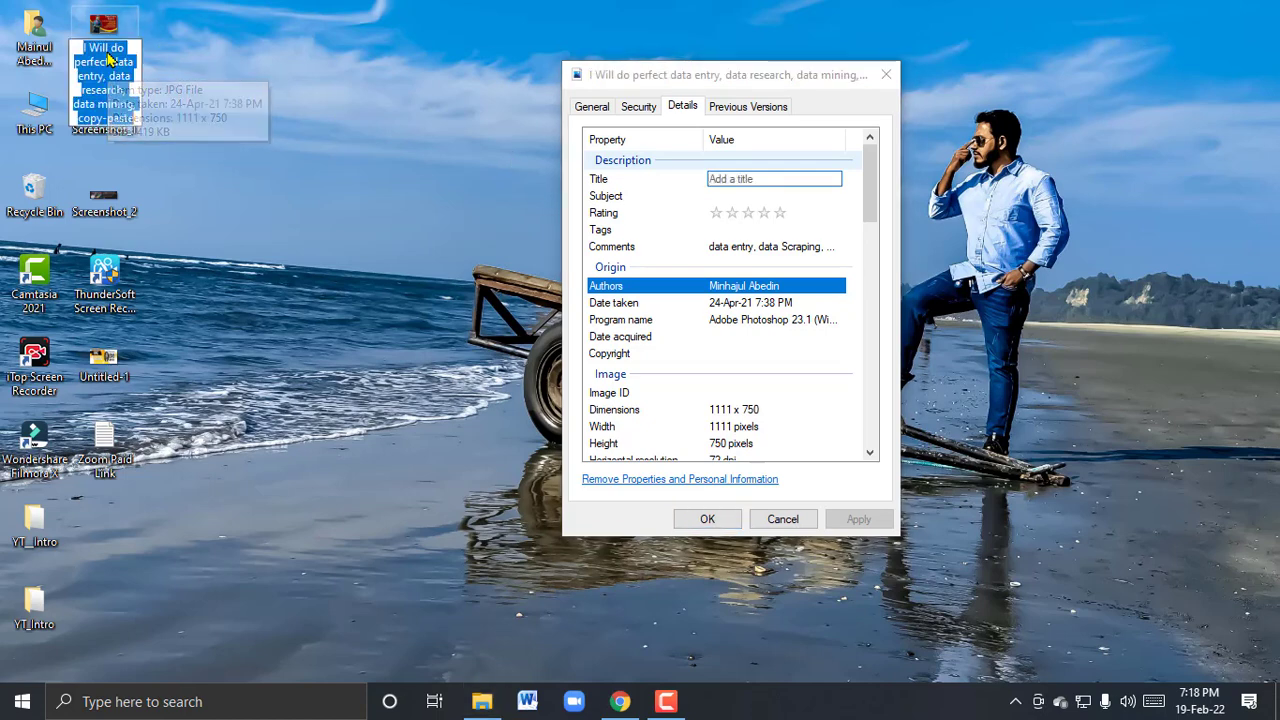
pyautogui.click(724, 179)
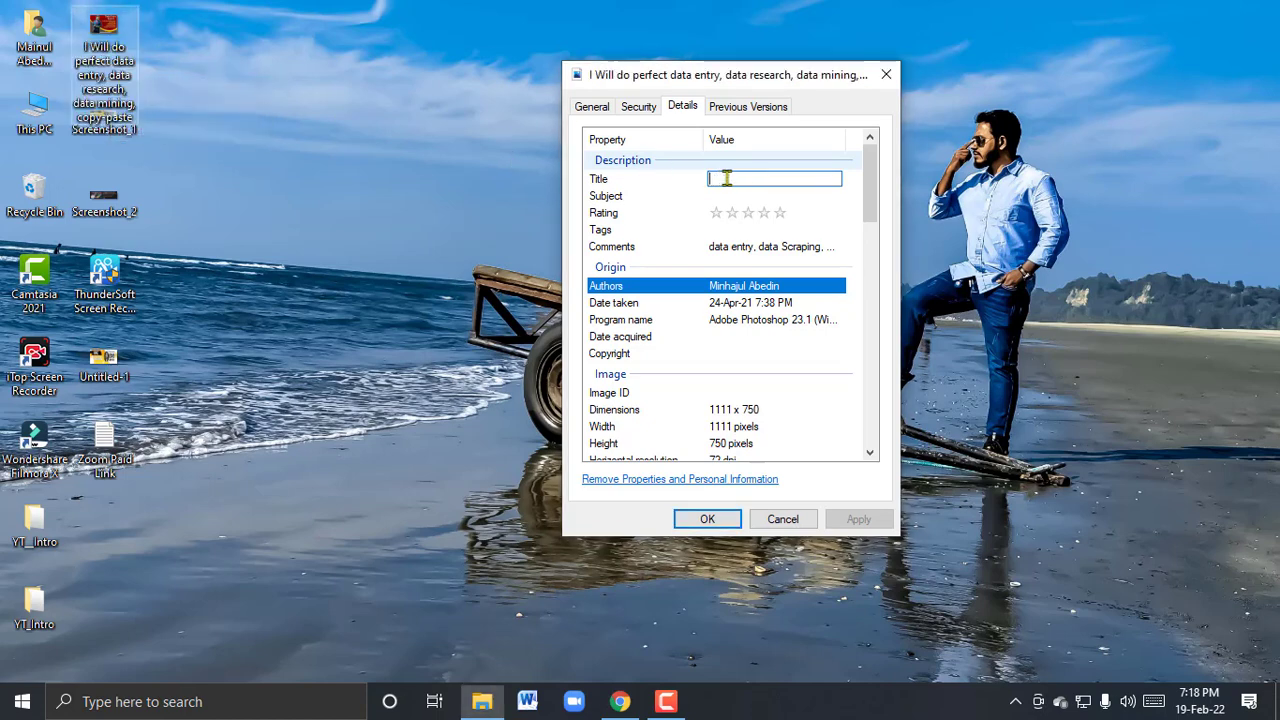
pyautogui.hotkey('ctrl', 'v')
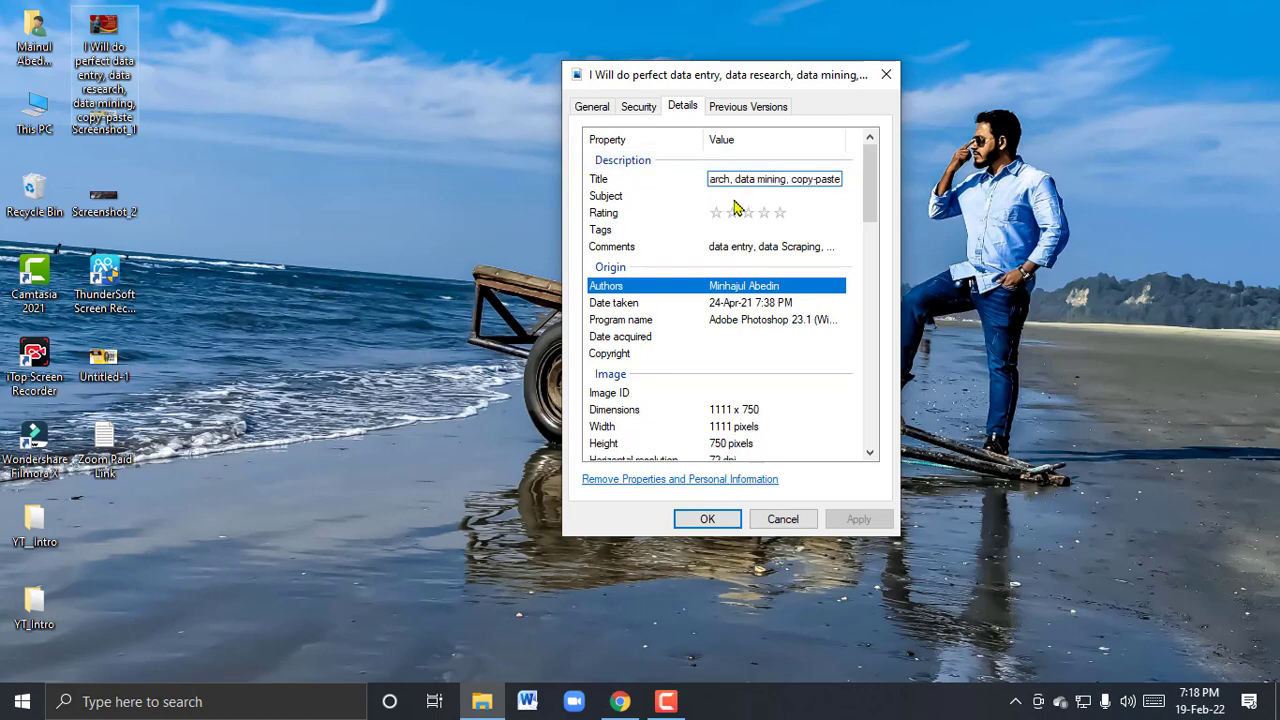
pyautogui.click(734, 200)
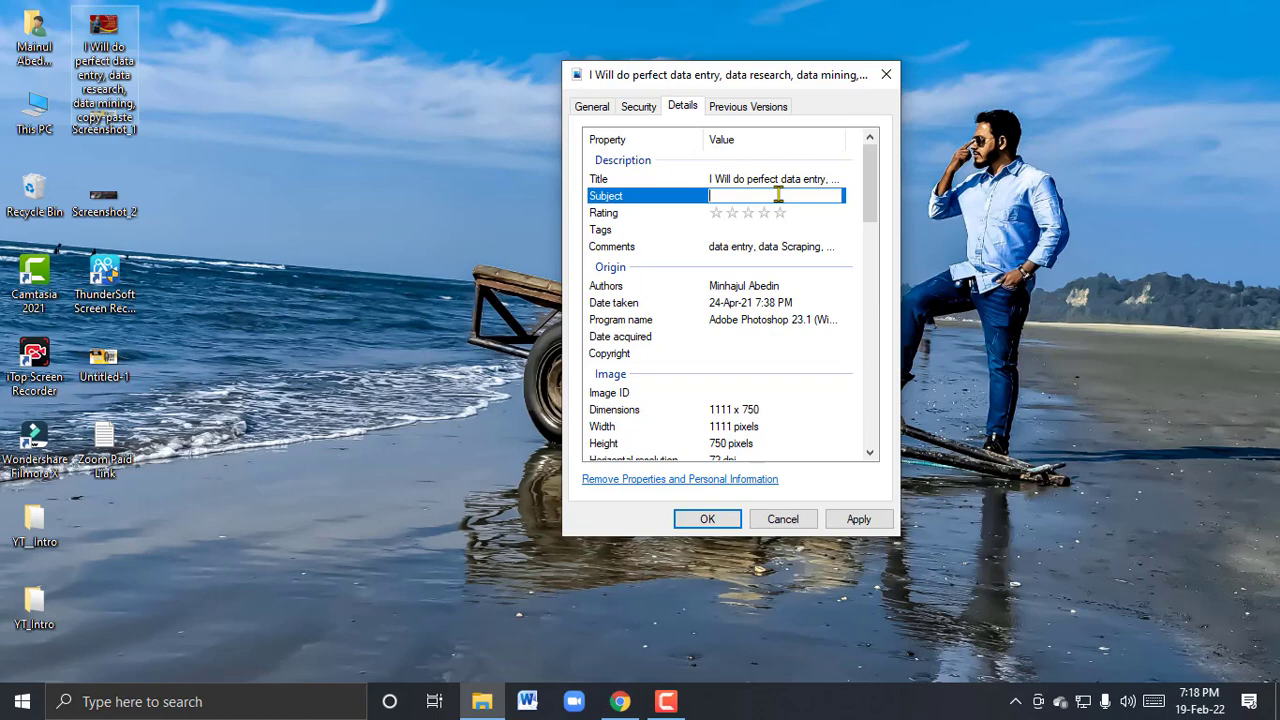
# Set the image's Subject property to "Data Entry, Data Mining, Data Scrpaing, Virtual Assistant, Excel Data Entry"
pyautogui.write('Data En')
pyautogui.write('try, Data M')
pyautogui.write('inin')
pyautogui.write('g, Data S')
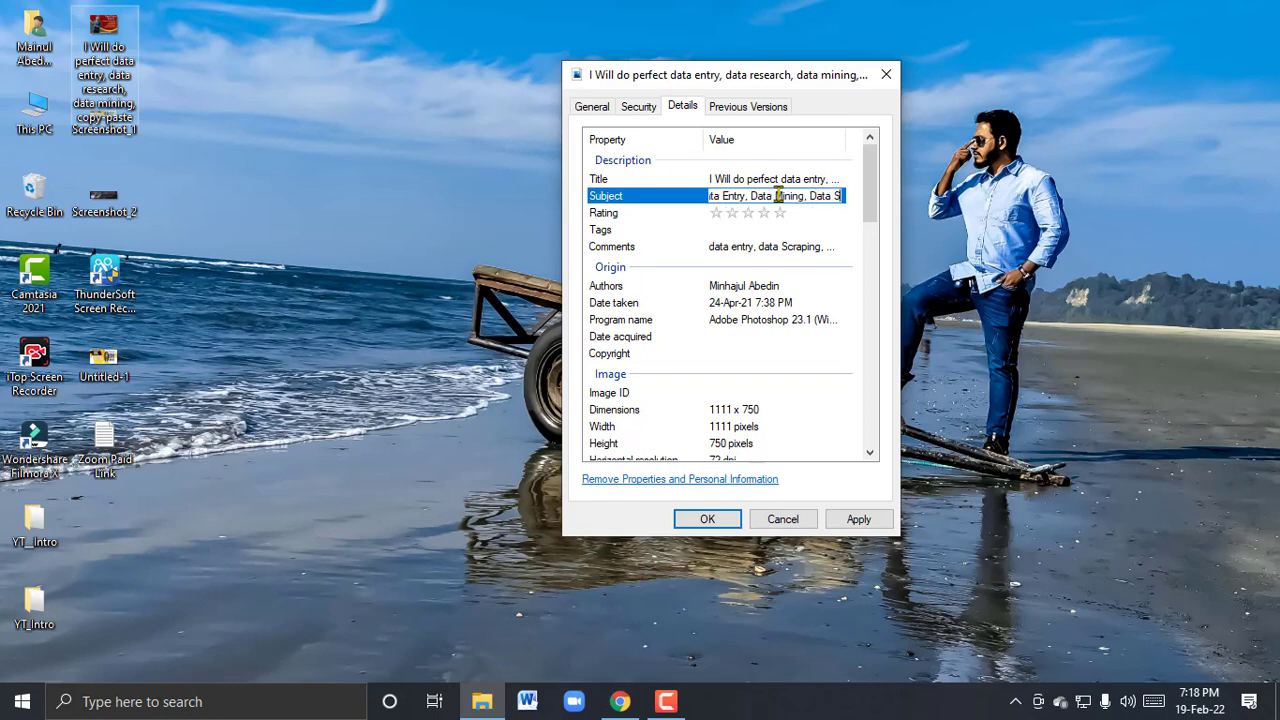
pyautogui.write('c')
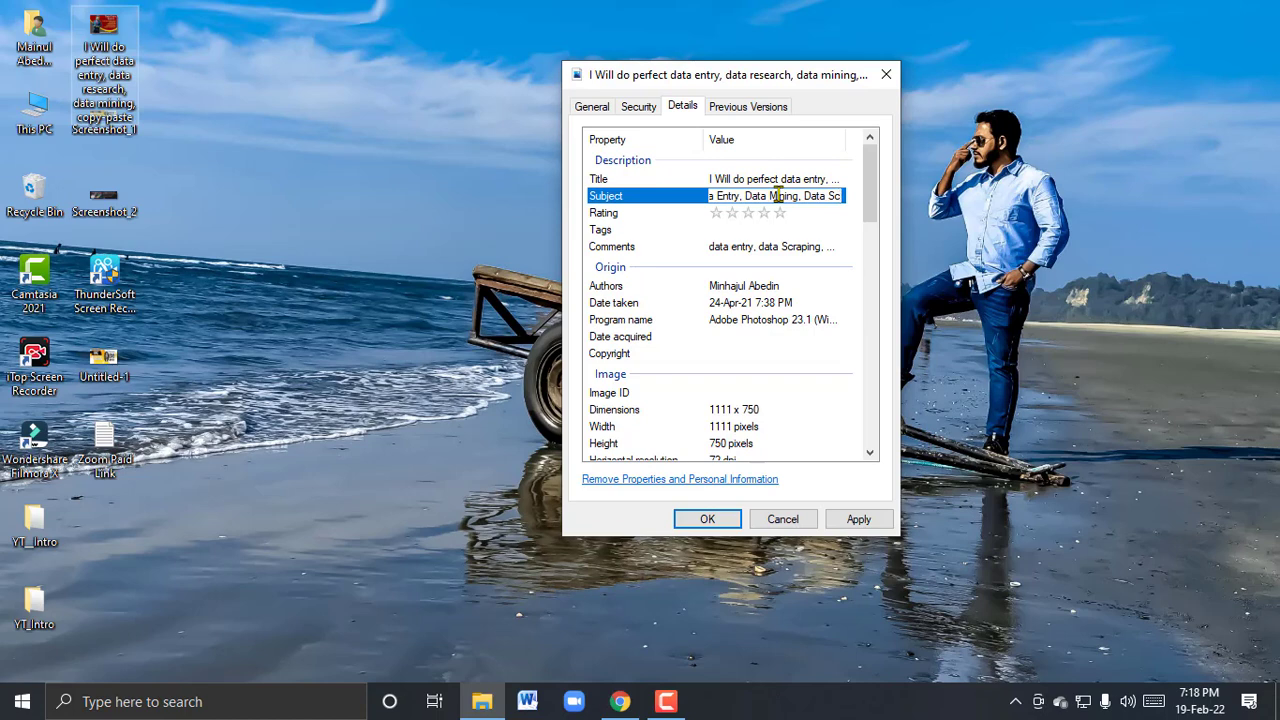
pyautogui.write('rpaing, Vi')
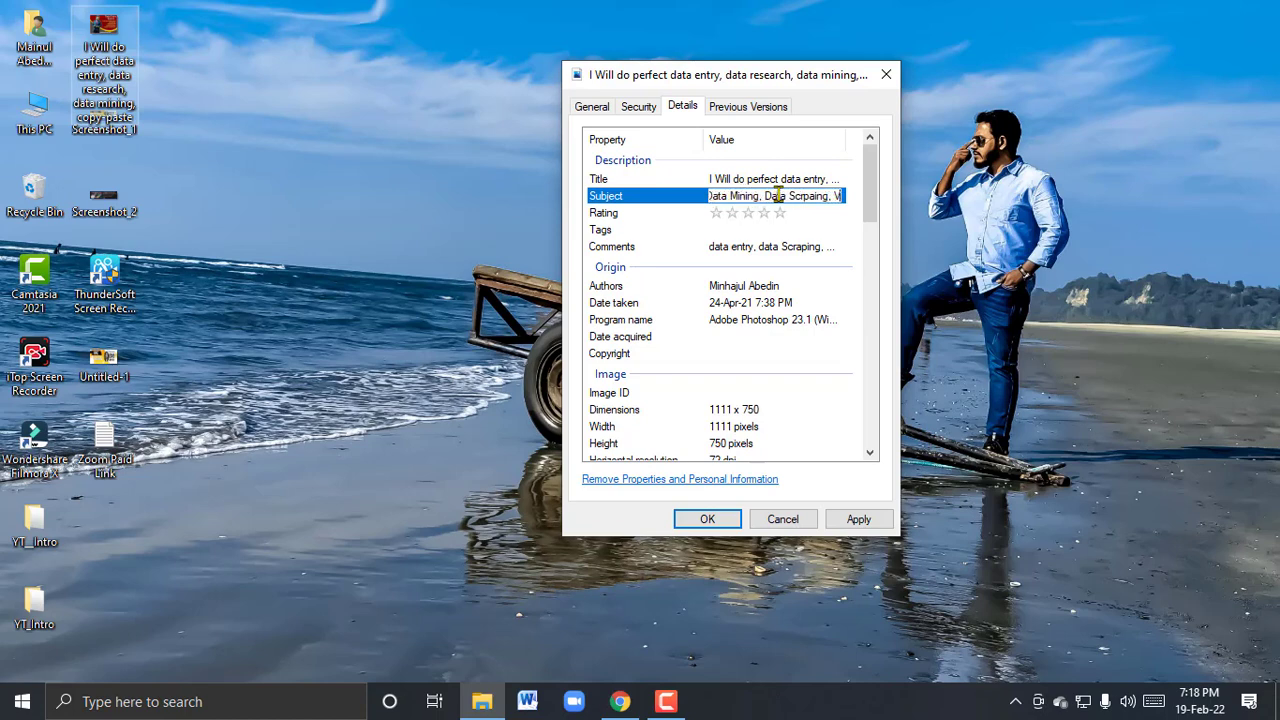
pyautogui.write('rtua')
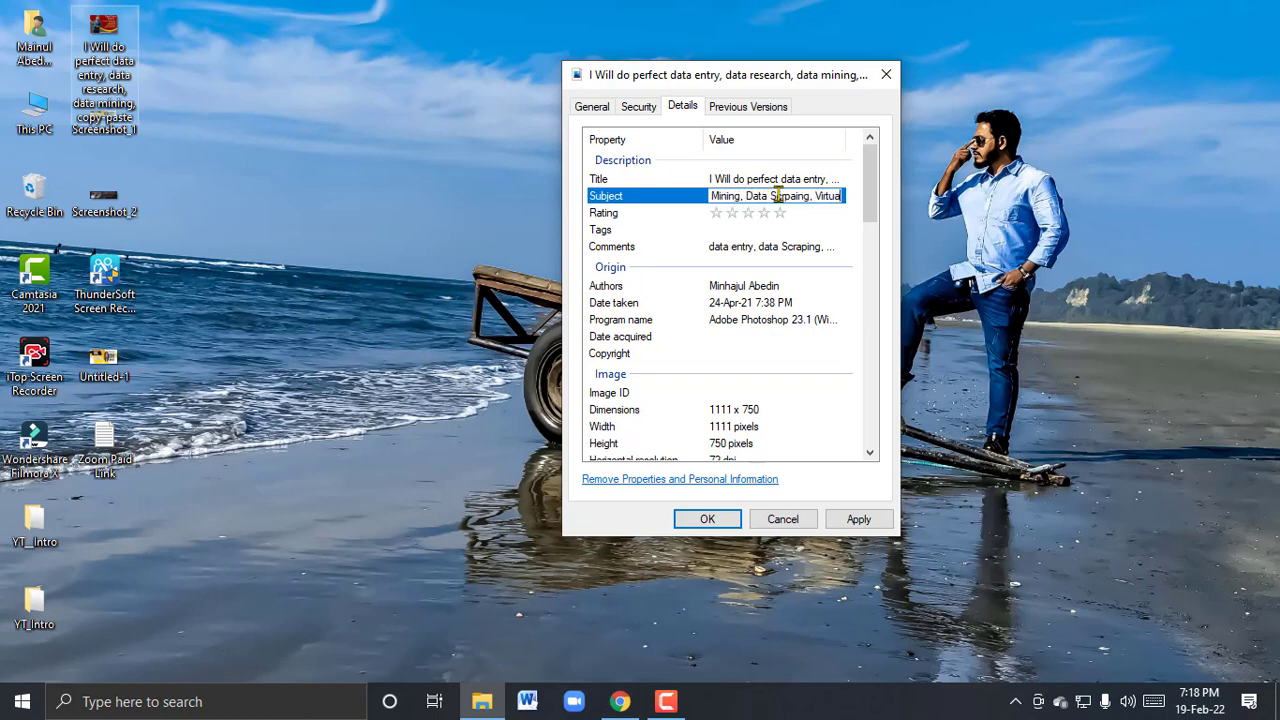
pyautogui.write('l Assistant, E')
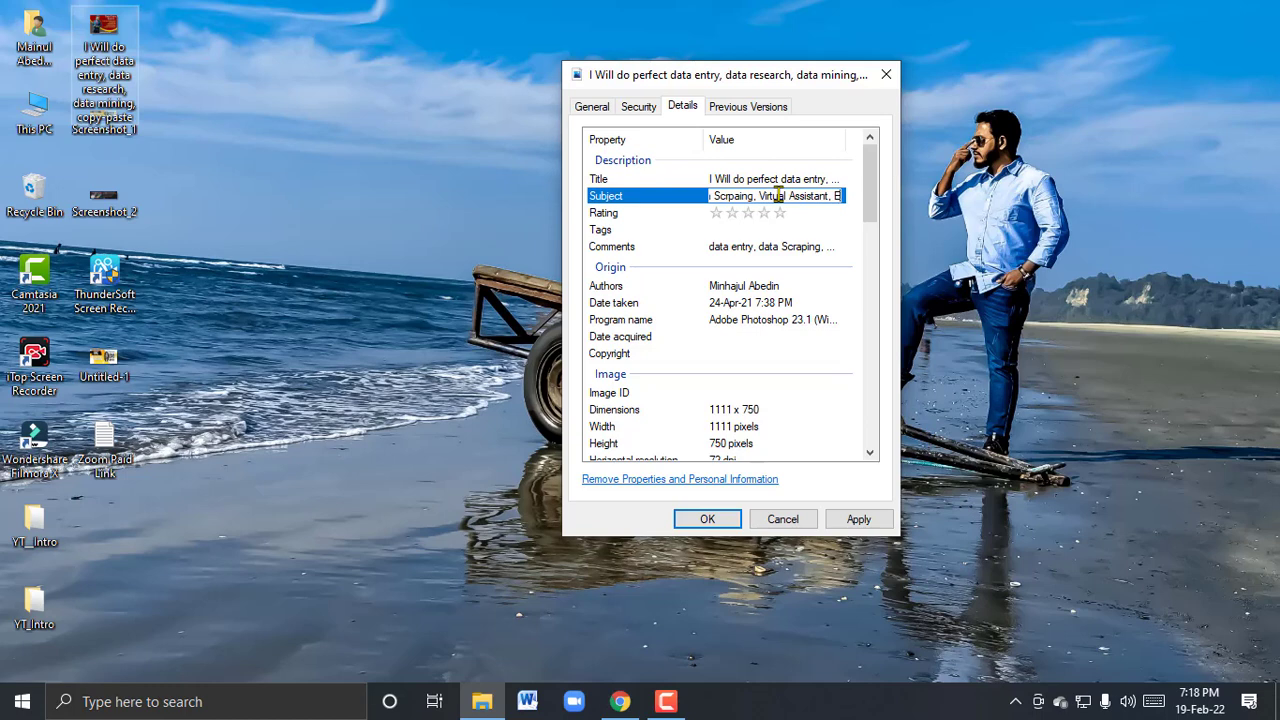
pyautogui.write('xcel Dat')
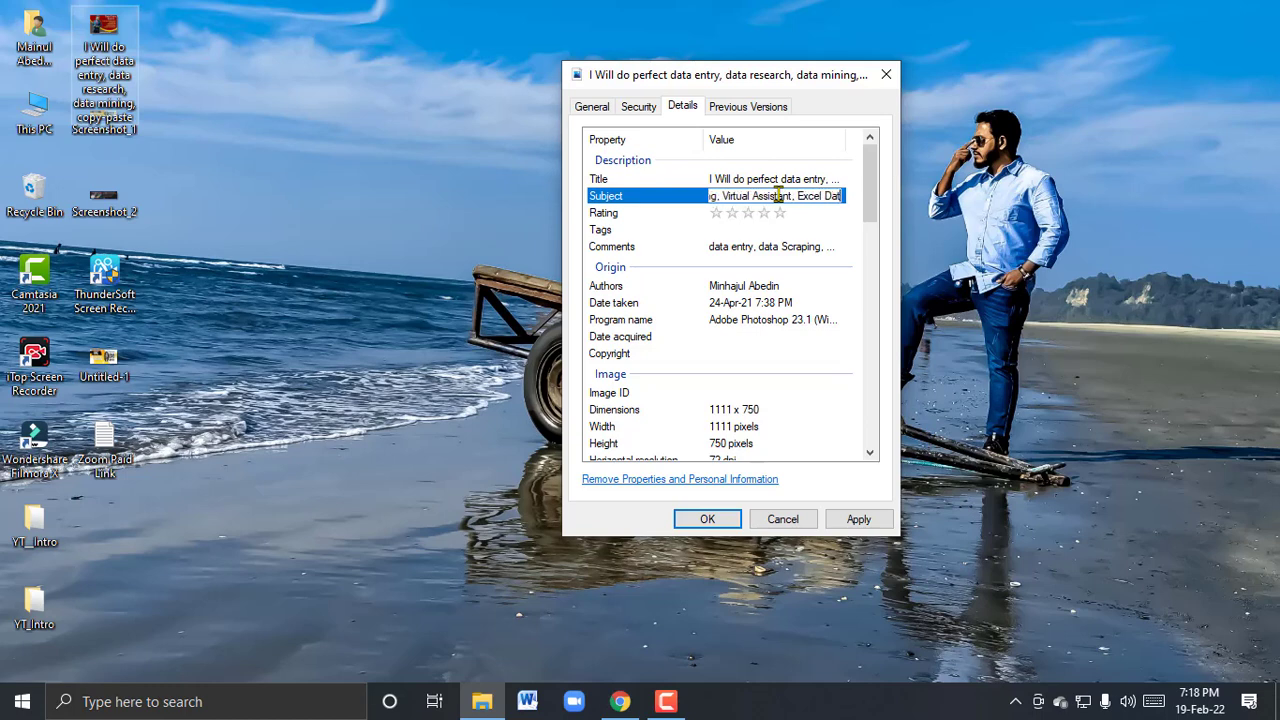
pyautogui.write('a Entry')
# Give the image a five-star rating and open its Tags property for editing
pyautogui.click(779, 212)
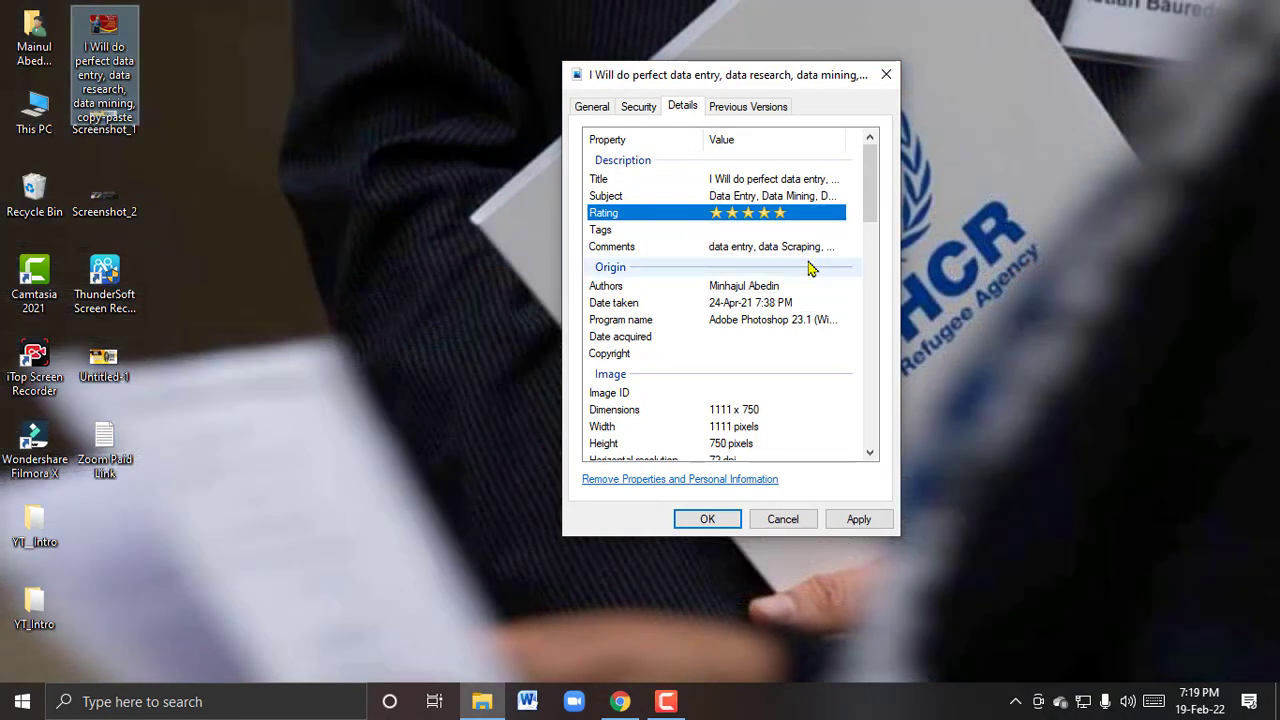
pyautogui.click(740, 230)
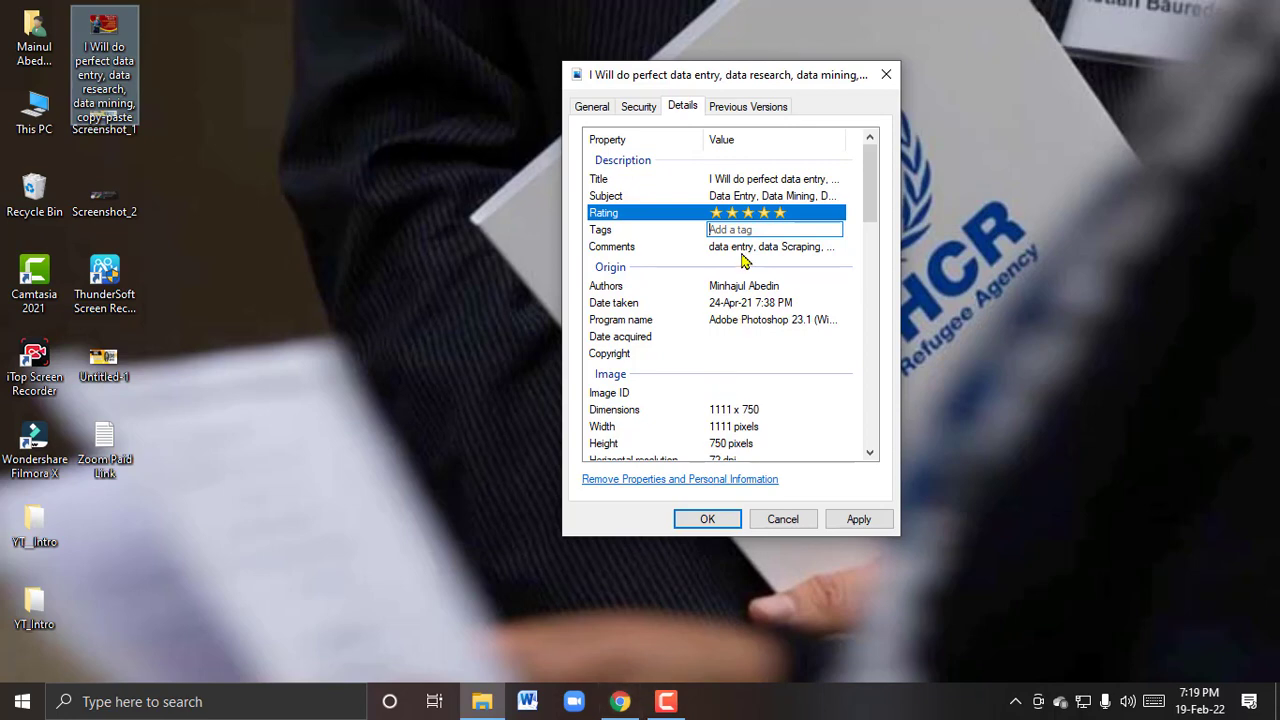
# Switch to Chrome and examine the expertise list in the Gig Details document for keywords usable as image tags
pyautogui.click(620, 701)
pyautogui.click(620, 418)
pyautogui.scroll(-5, 620, 418)
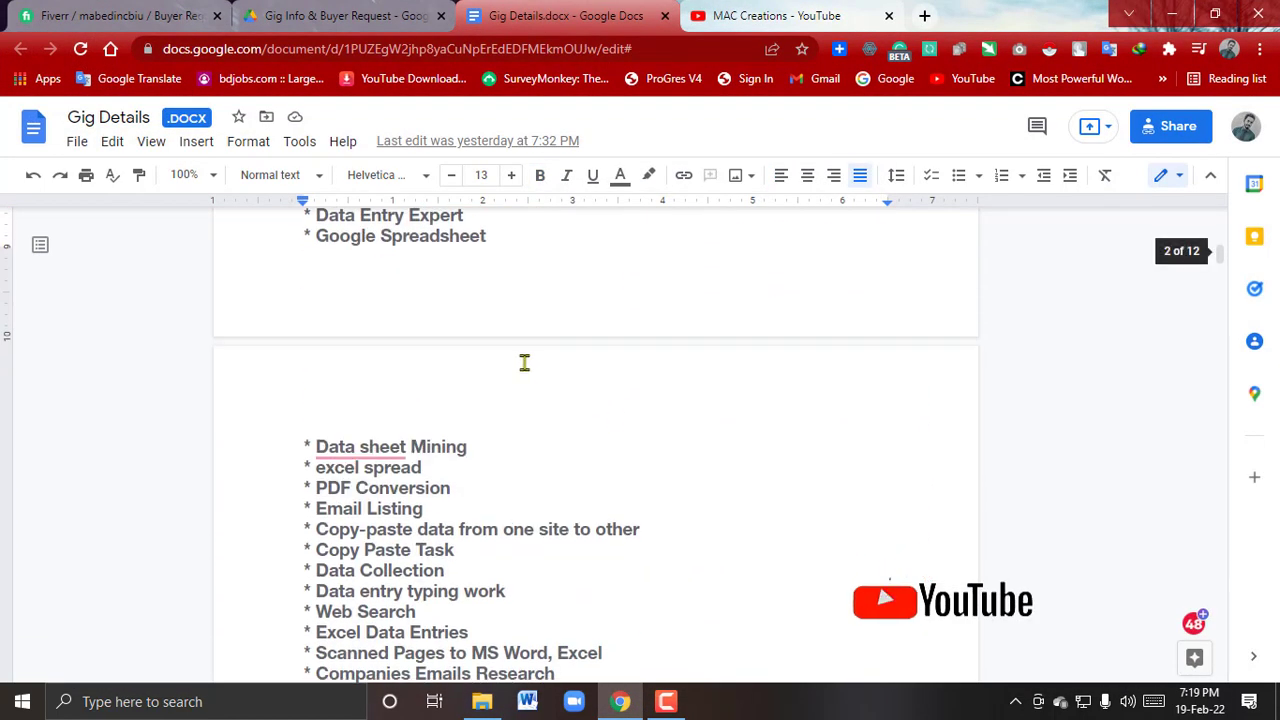
pyautogui.scroll(3, 523, 360)
pyautogui.moveTo(353, 437); pyautogui.dragTo(487, 486)
pyautogui.click(487, 486)
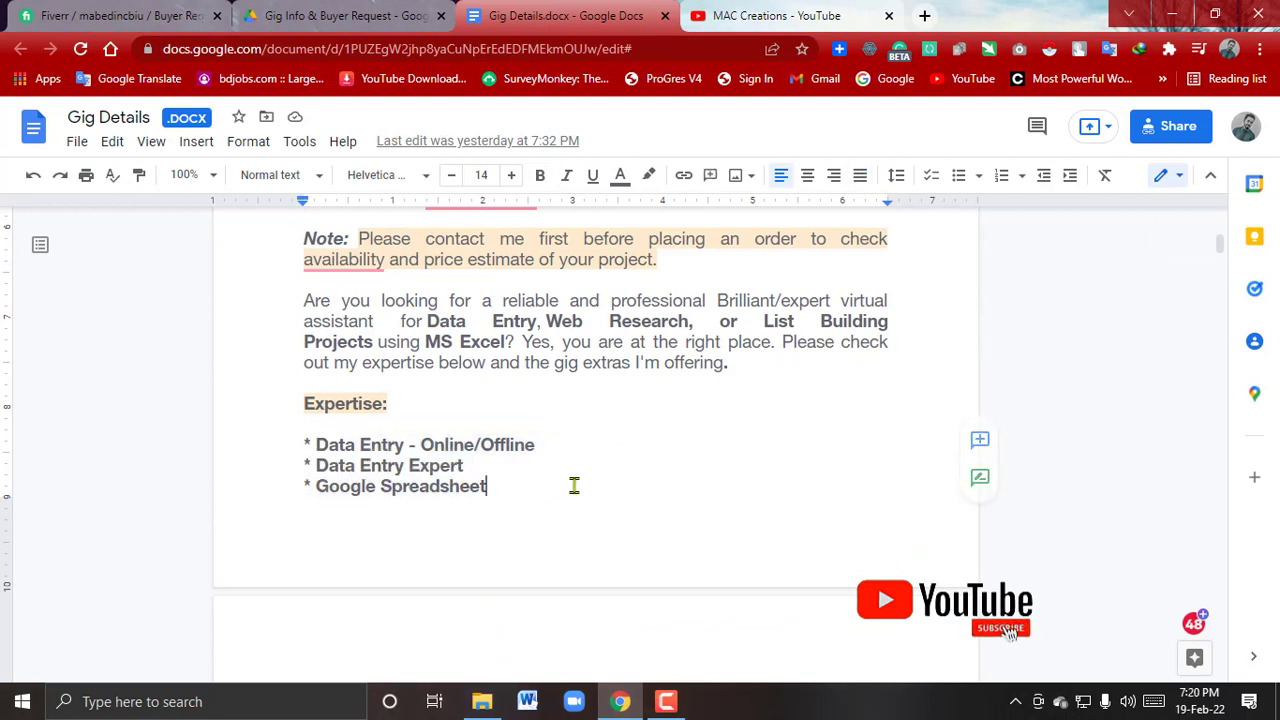
pyautogui.scroll(-1, 430, 440)
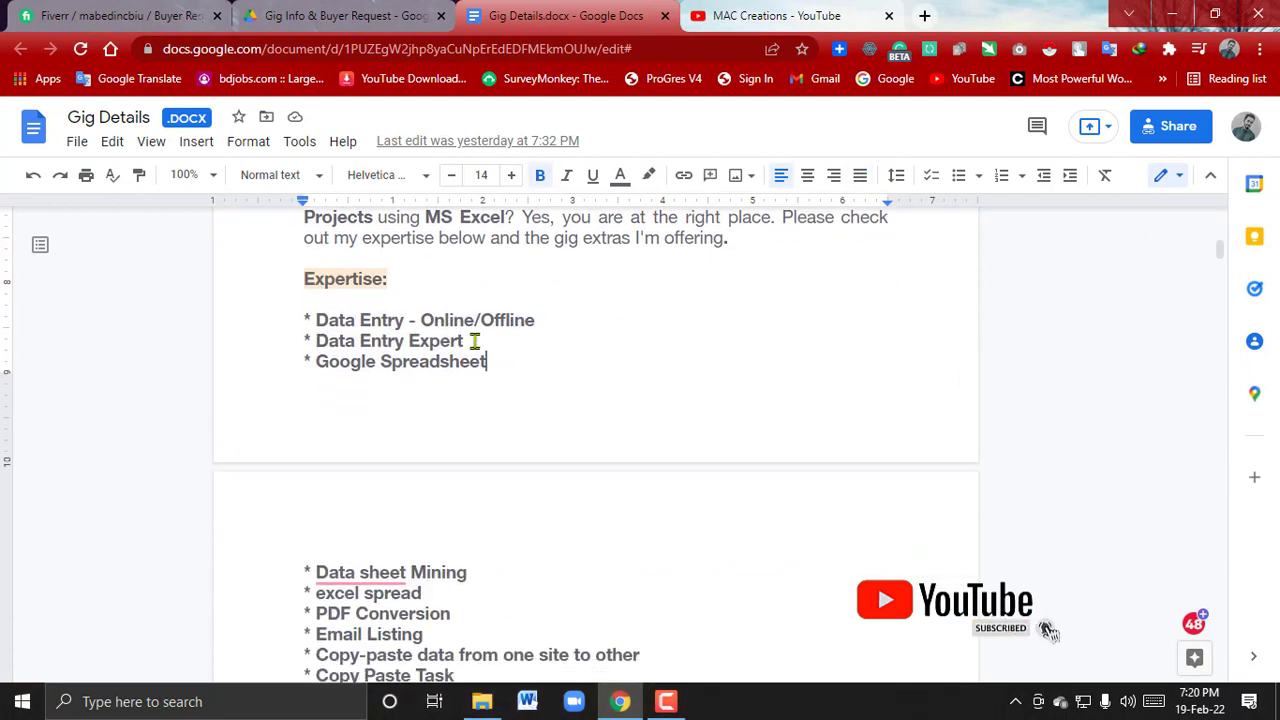
pyautogui.scroll(-3, 491, 363)
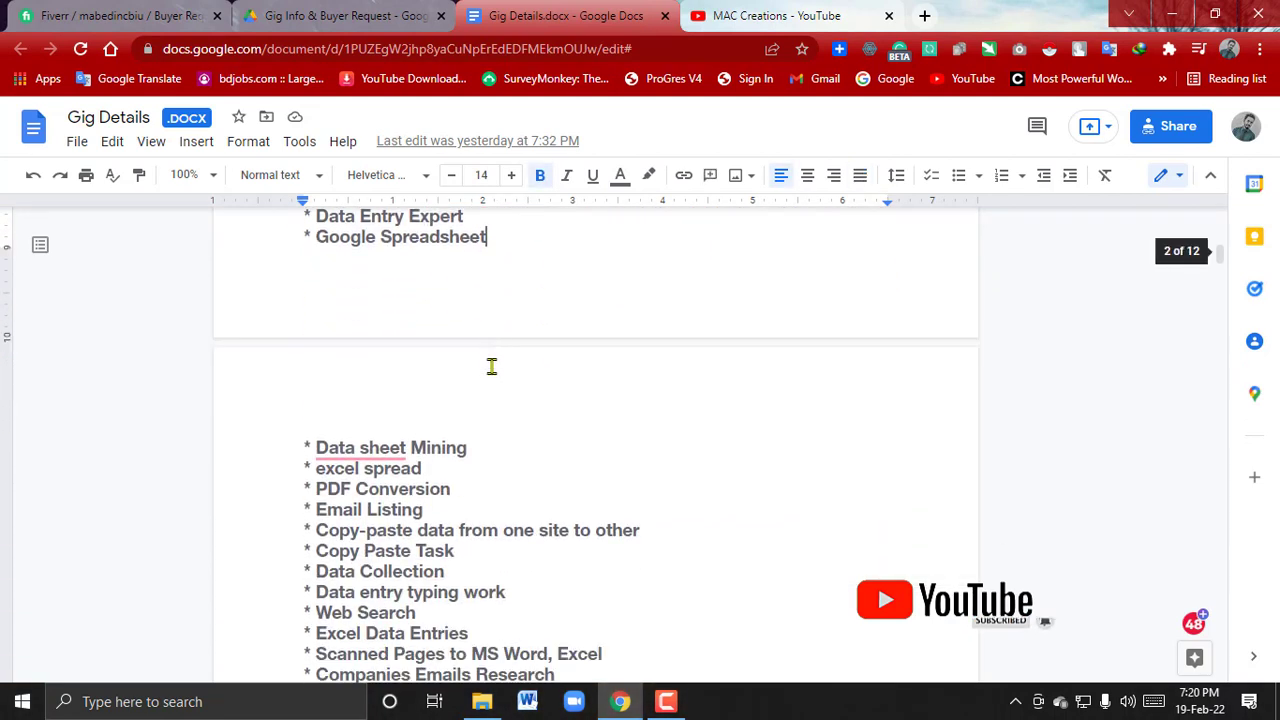
pyautogui.scroll(-3, 478, 330)
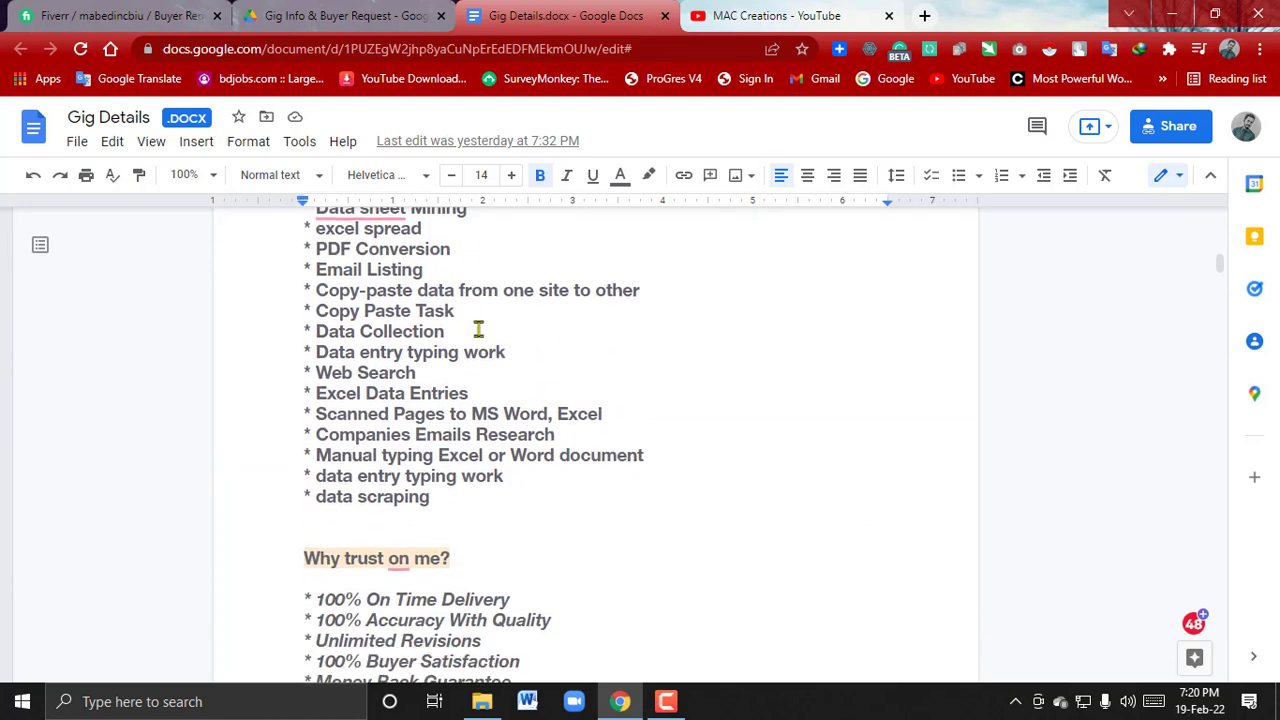
pyautogui.scroll(3, 430, 370)
pyautogui.click(438, 364)
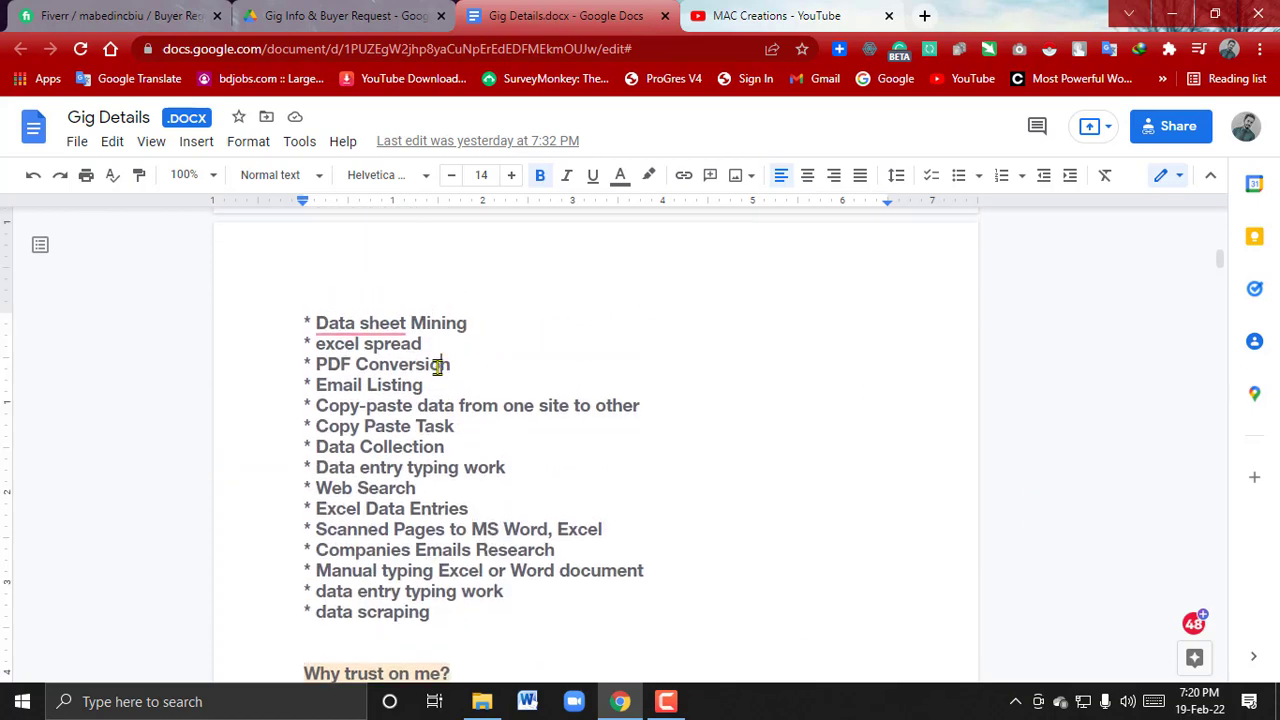
pyautogui.click(480, 380)
pyautogui.doubleClick(369, 384)
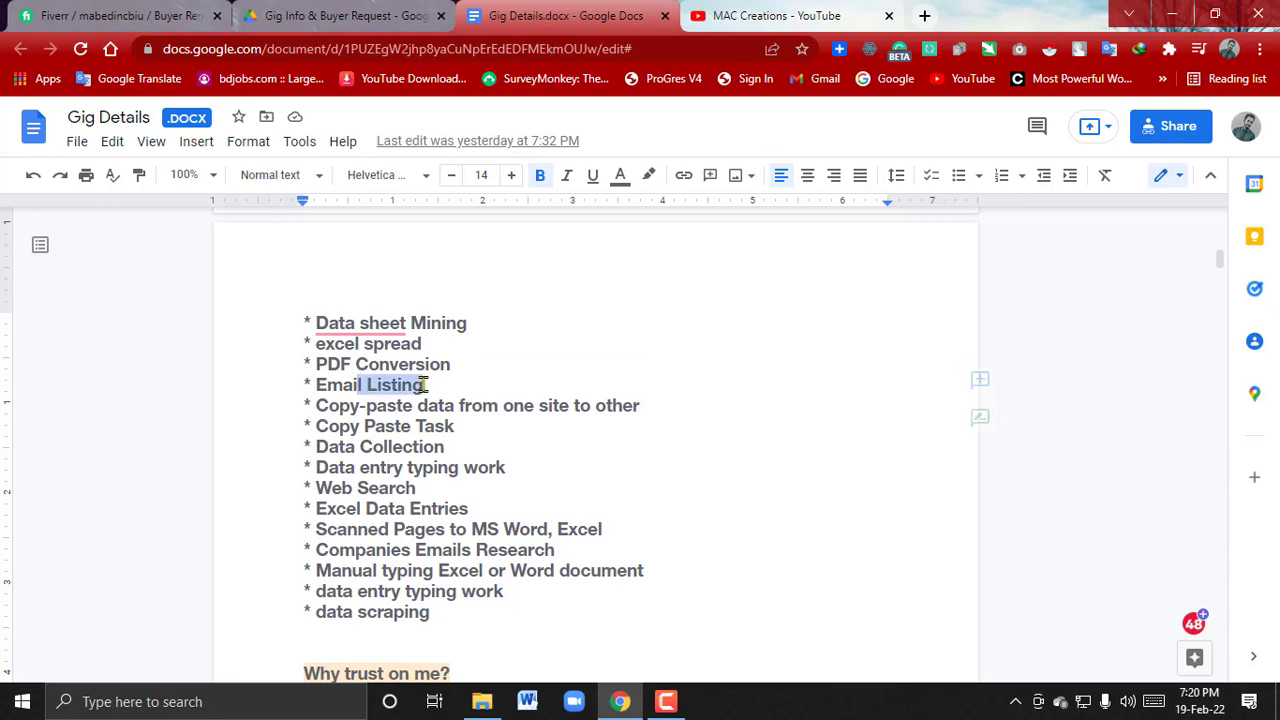
pyautogui.click(509, 423)
pyautogui.click(535, 487)
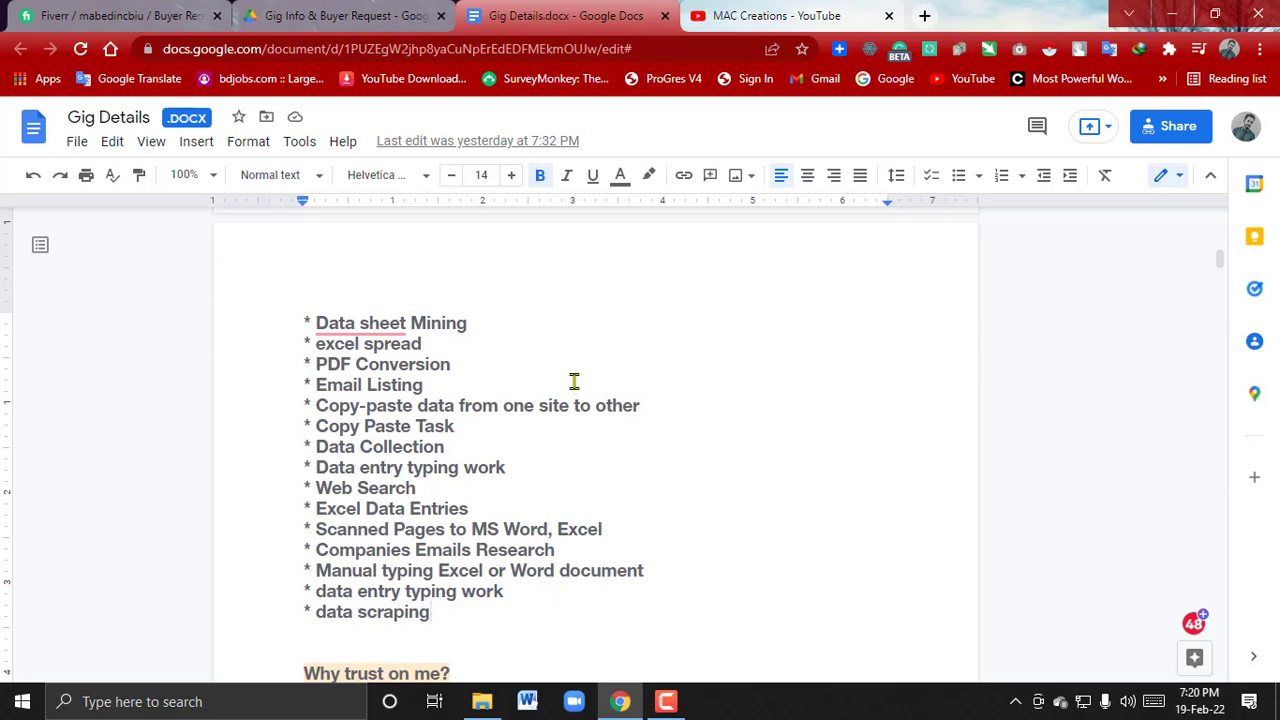
pyautogui.scroll(-3, 572, 380)
pyautogui.scroll(3, 575, 379)
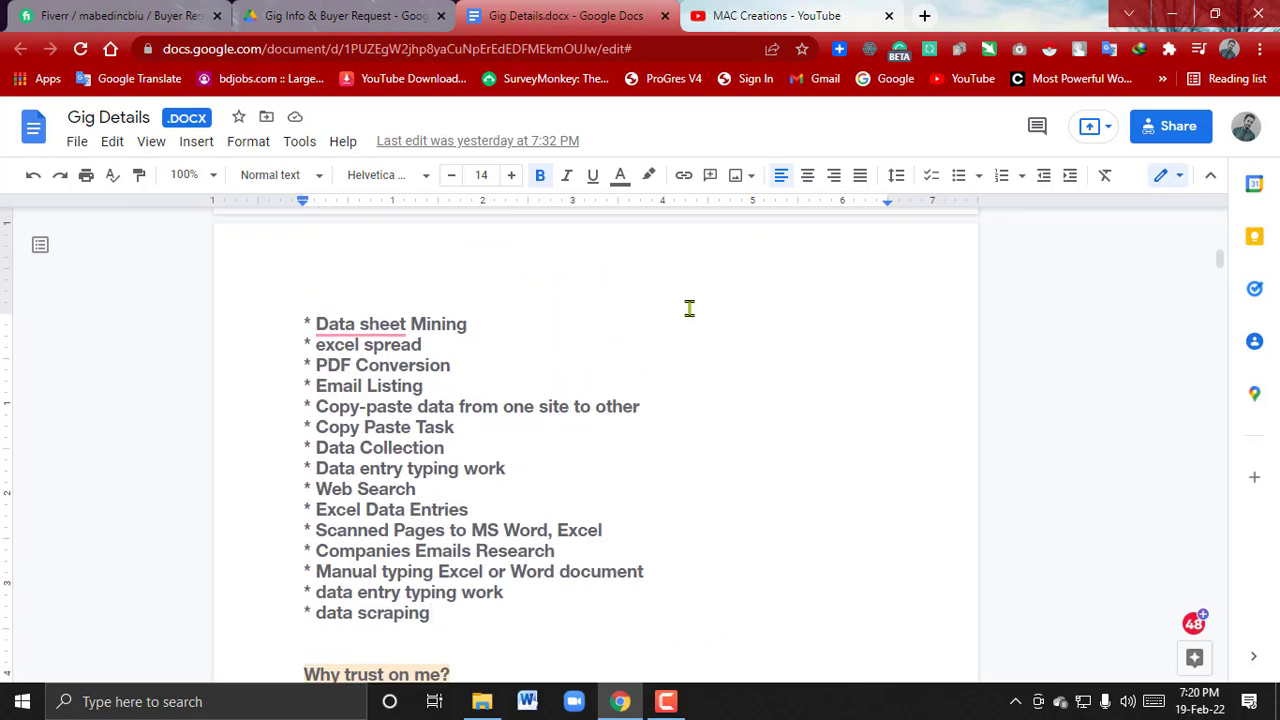
# Open fiverr.com/?force_buying_nav in a new browser tab
pyautogui.click(924, 15)
pyautogui.click(703, 53)
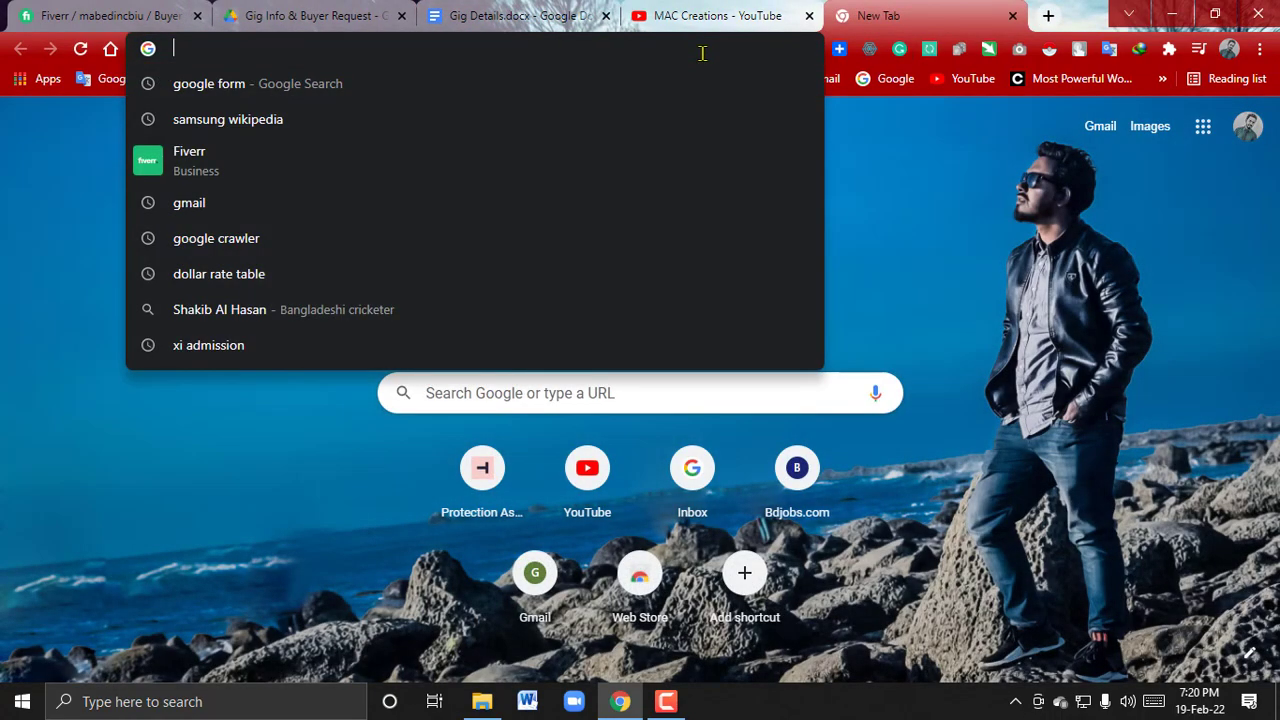
pyautogui.write('fiverr.com/?force_buying_nav')
pyautogui.press('Return')
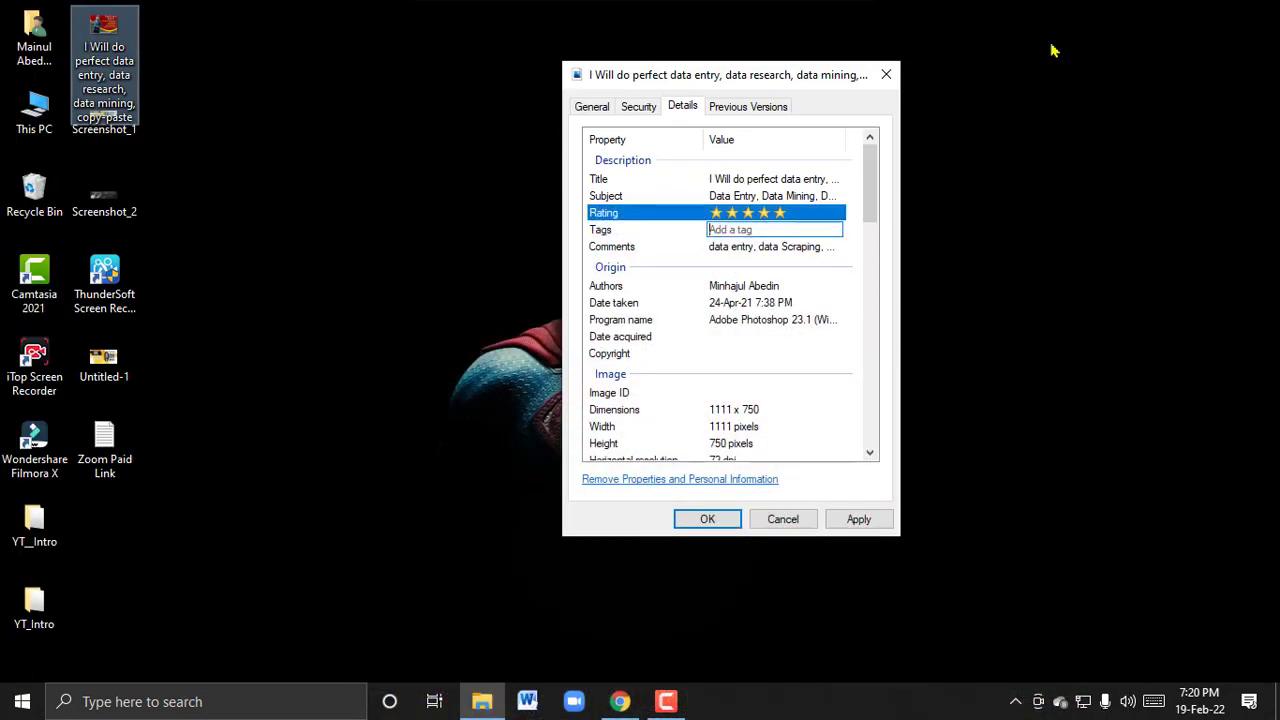
pyautogui.rightClick(1000, 110)
pyautogui.click(1040, 166)
pyautogui.rightClick(1024, 158)
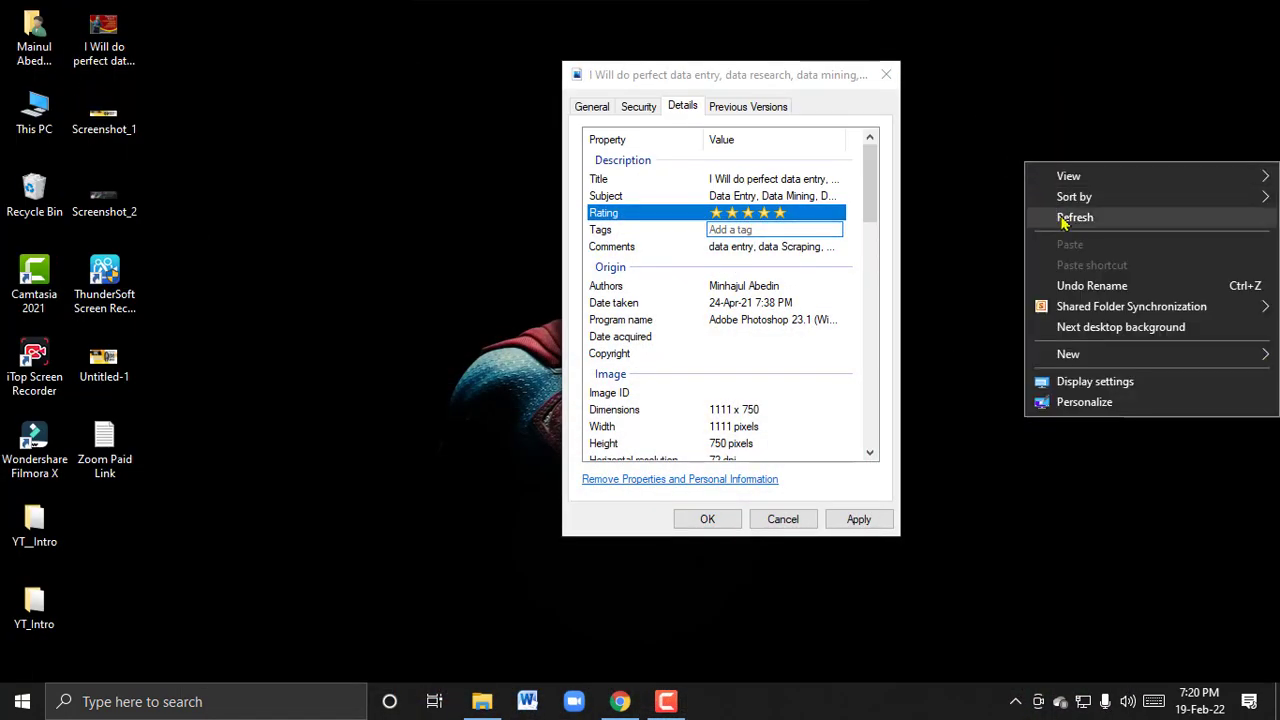
pyautogui.click(1052, 214)
# Return to Chrome, enter "data" in Fiverr's service search, and examine the suggested search terms
pyautogui.click(620, 701)
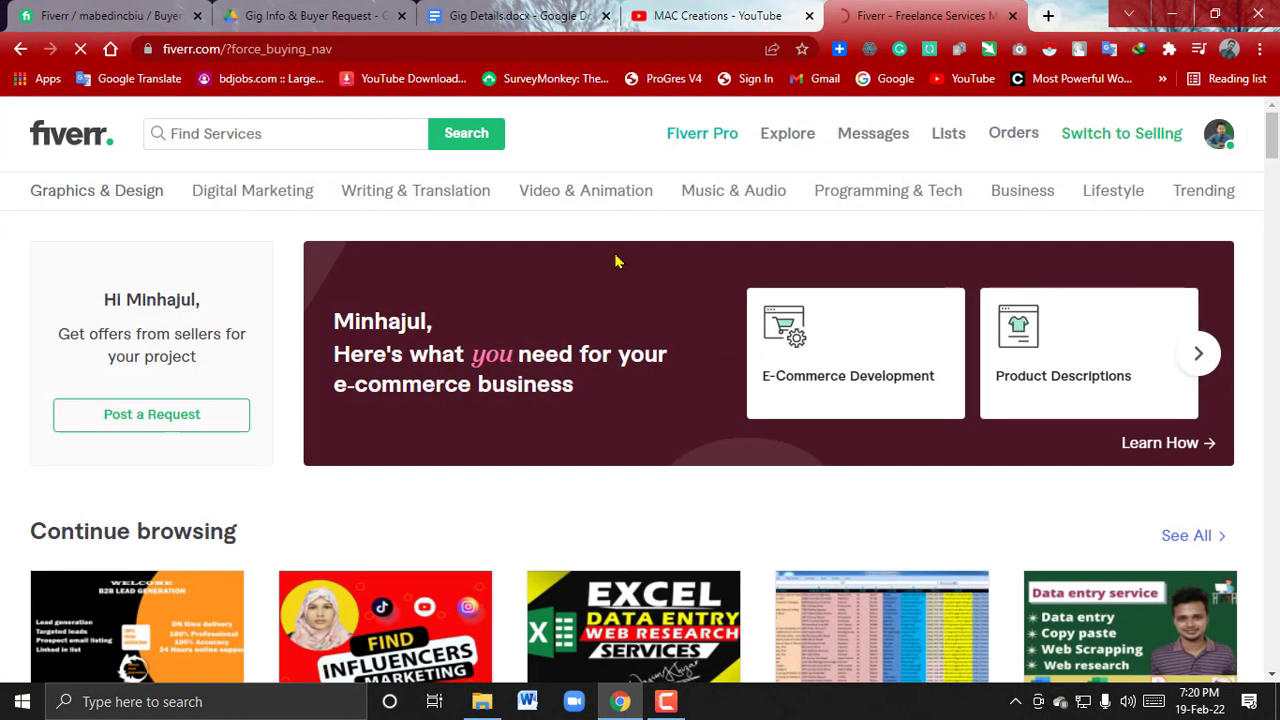
pyautogui.scroll(-2, 600, 258)
pyautogui.scroll(2, 600, 258)
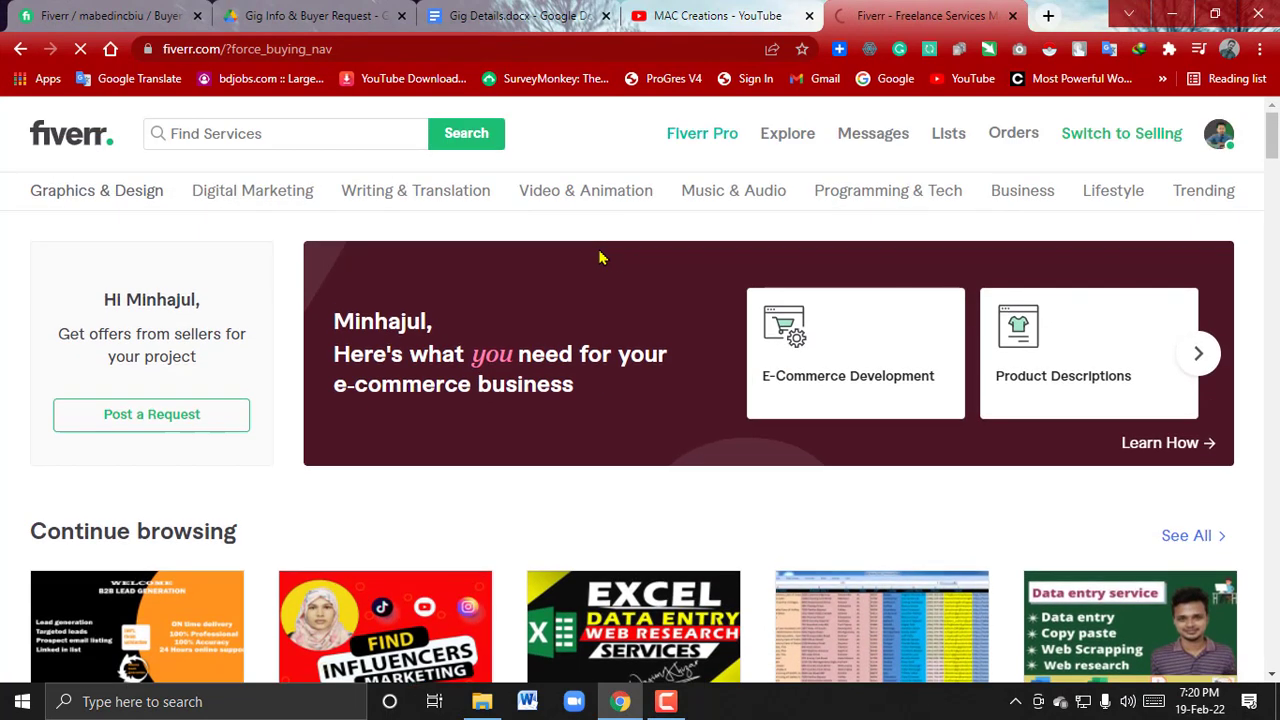
pyautogui.click(356, 140)
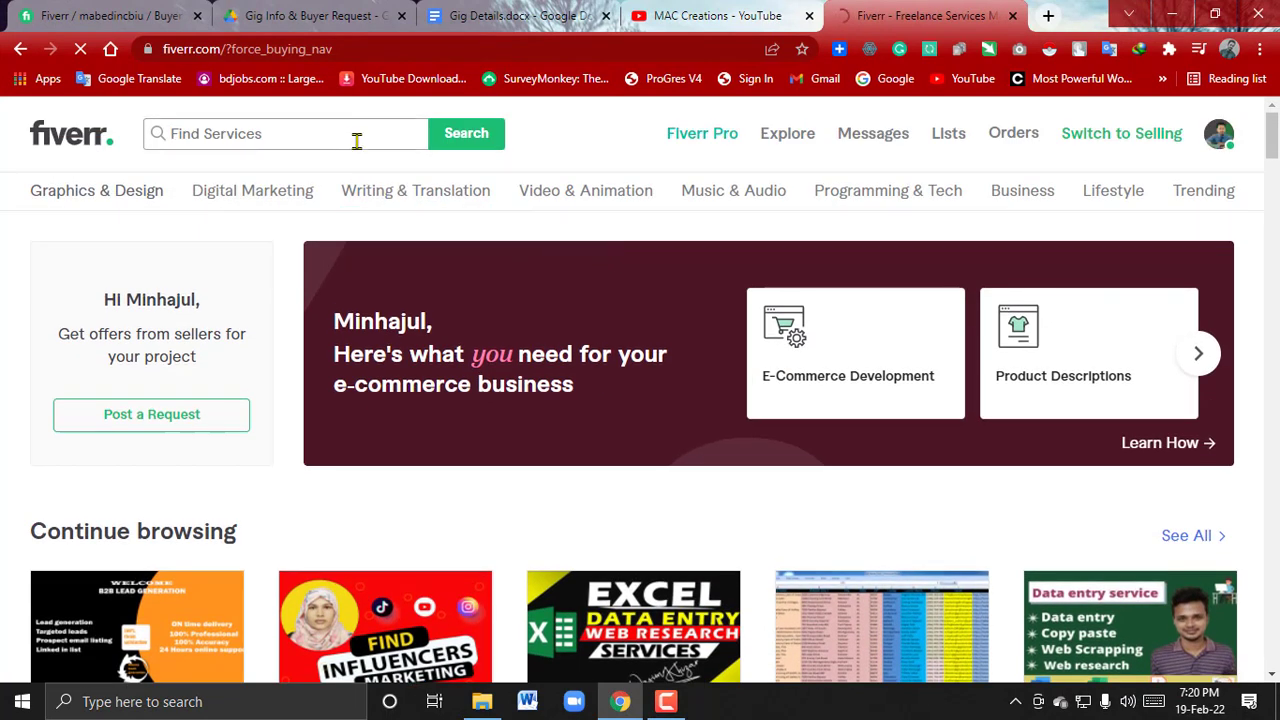
pyautogui.write('Data')
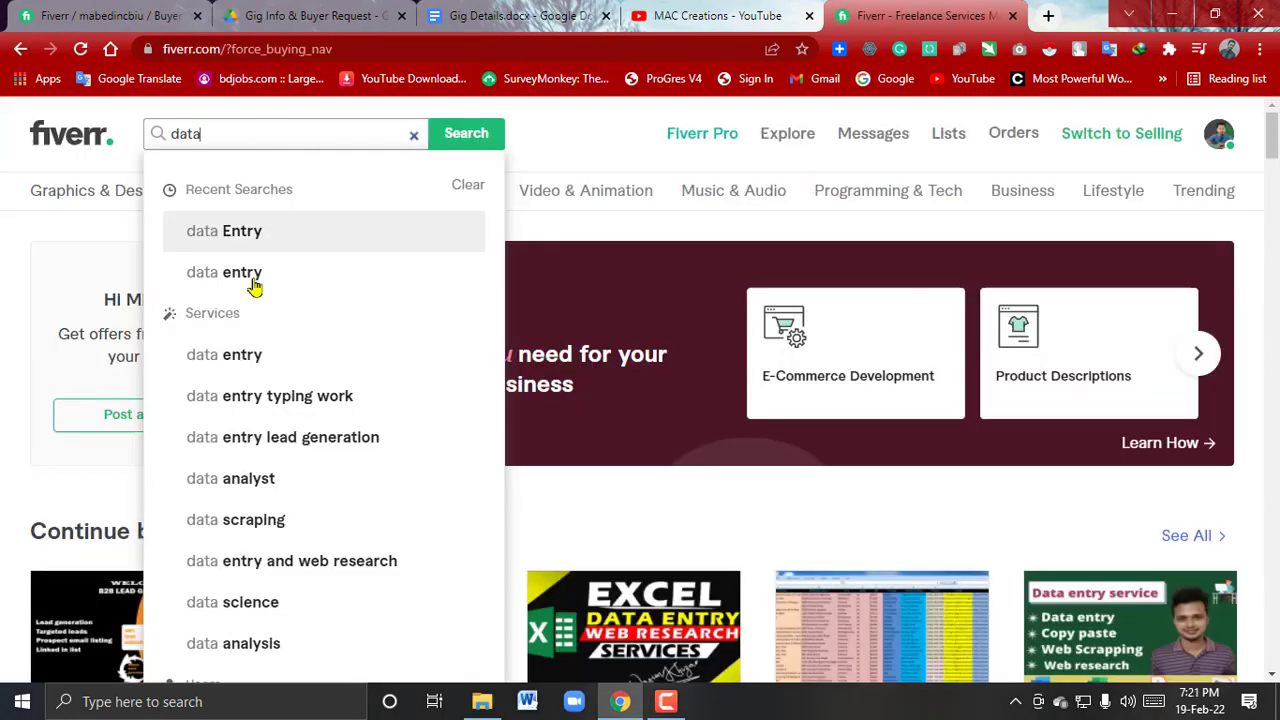
pyautogui.scroll(-3, 267, 495)
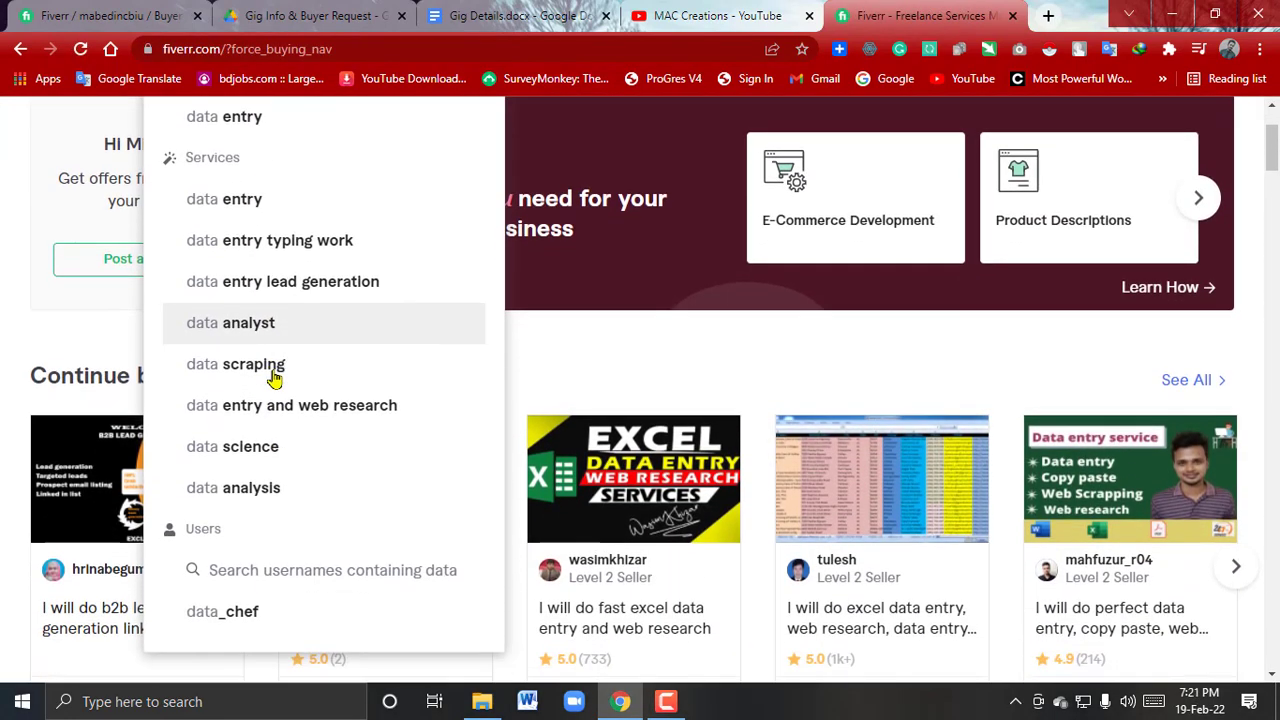
pyautogui.scroll(3, 273, 378)
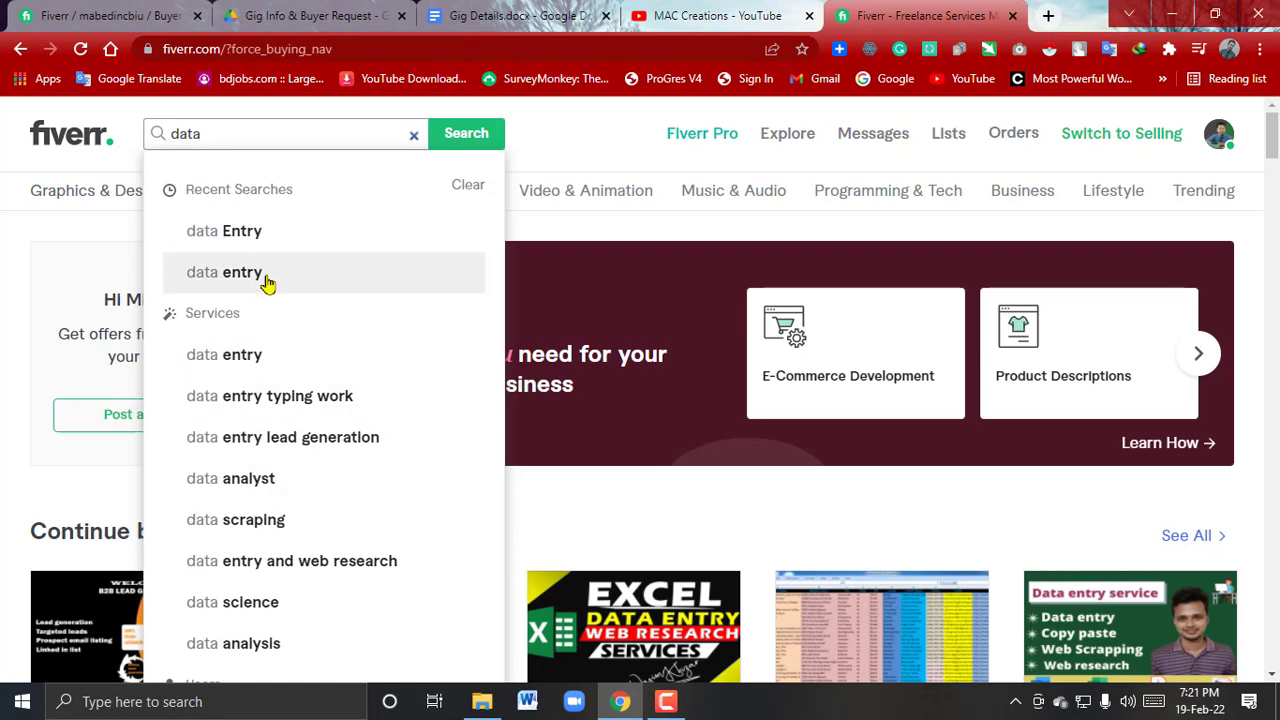
pyautogui.scroll(-2, 263, 330)
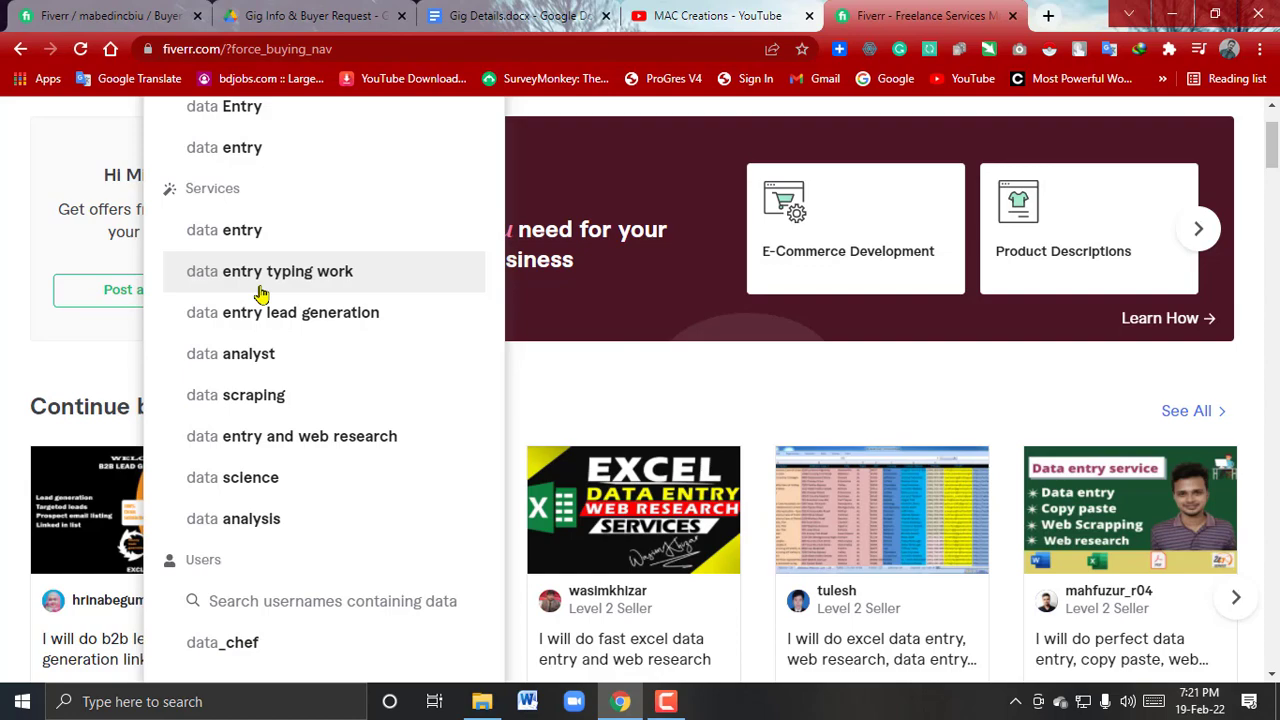
# Examine the "Tag For Gig Image: SEO" keyword list in the Gig Details document
pyautogui.click(488, 18)
pyautogui.scroll(-4, 587, 464)
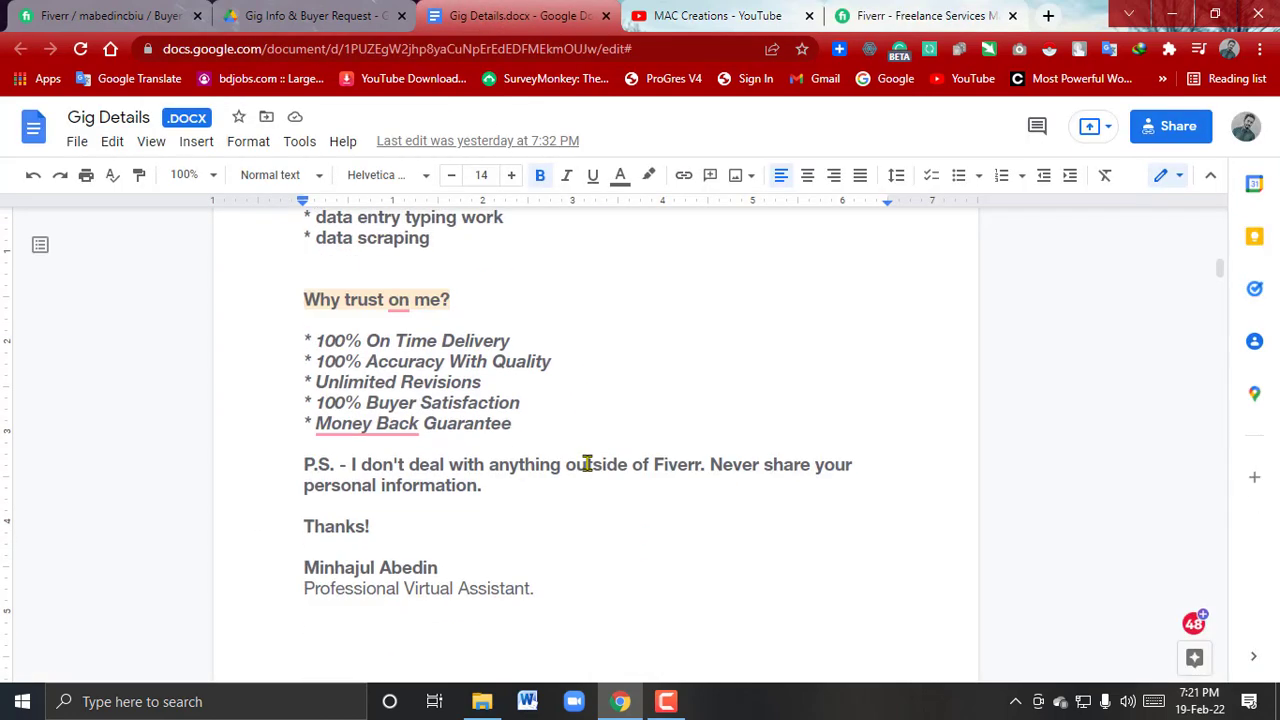
pyautogui.scroll(-15, 683, 420)
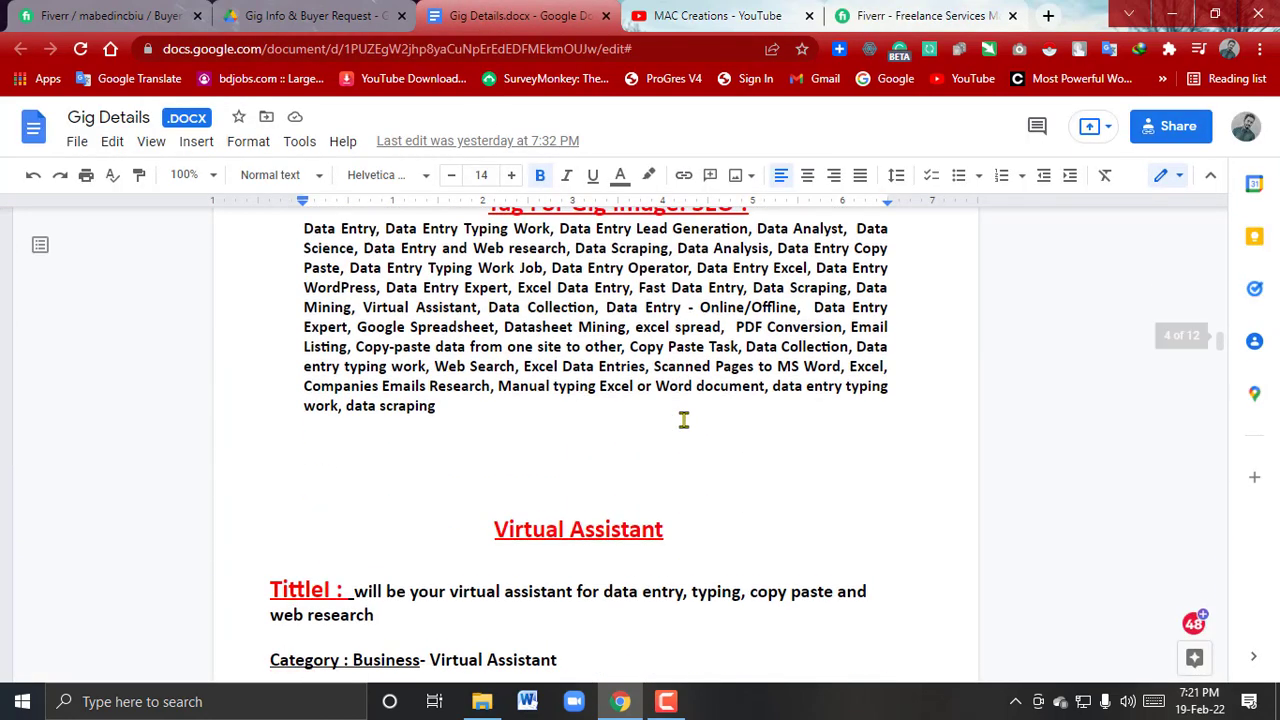
pyautogui.scroll(-1, 681, 418)
pyautogui.scroll(3, 514, 463)
pyautogui.click(505, 452)
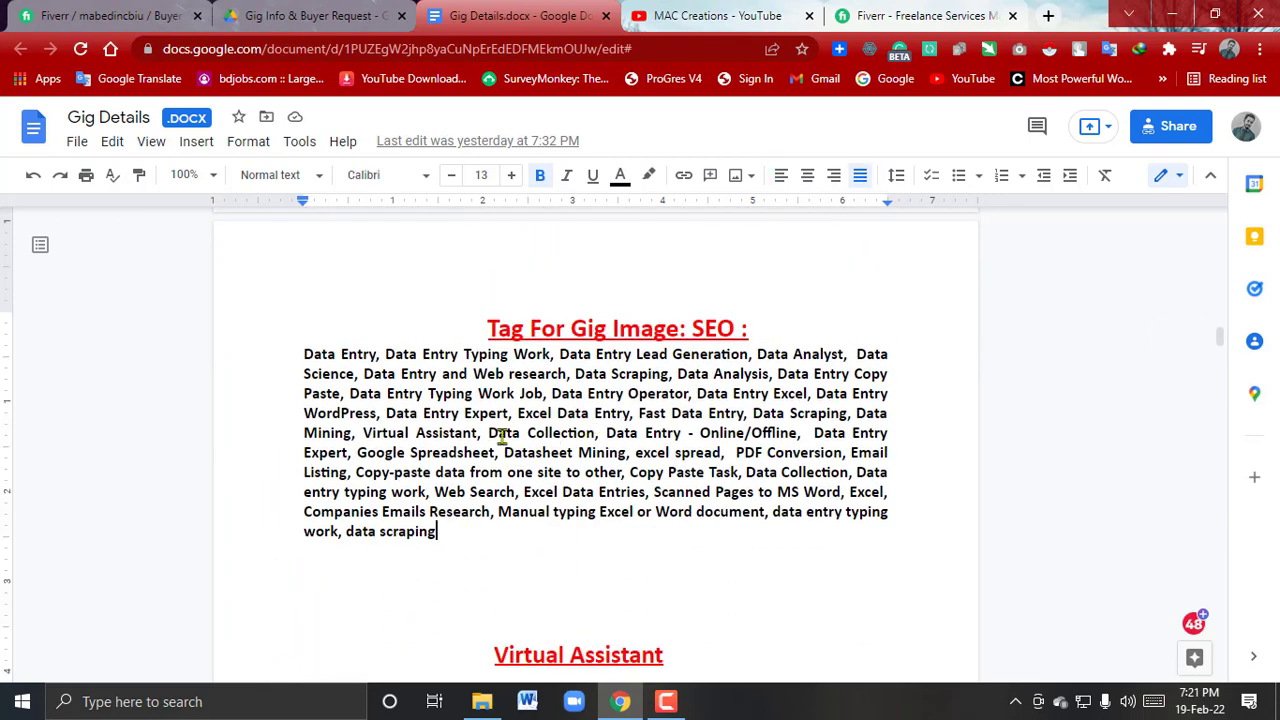
# Search Fiverr for "data Entry" and highlight the row of suggested related terms above the results
pyautogui.click(906, 22)
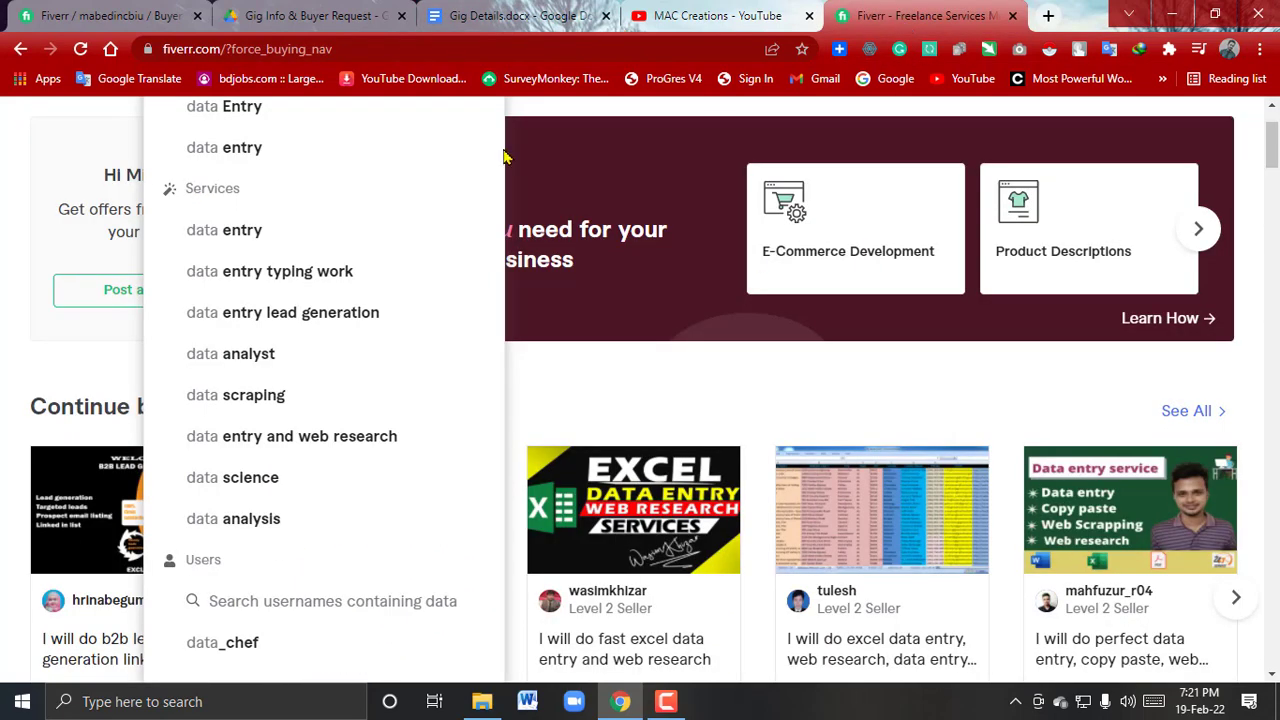
pyautogui.scroll(1, 300, 290)
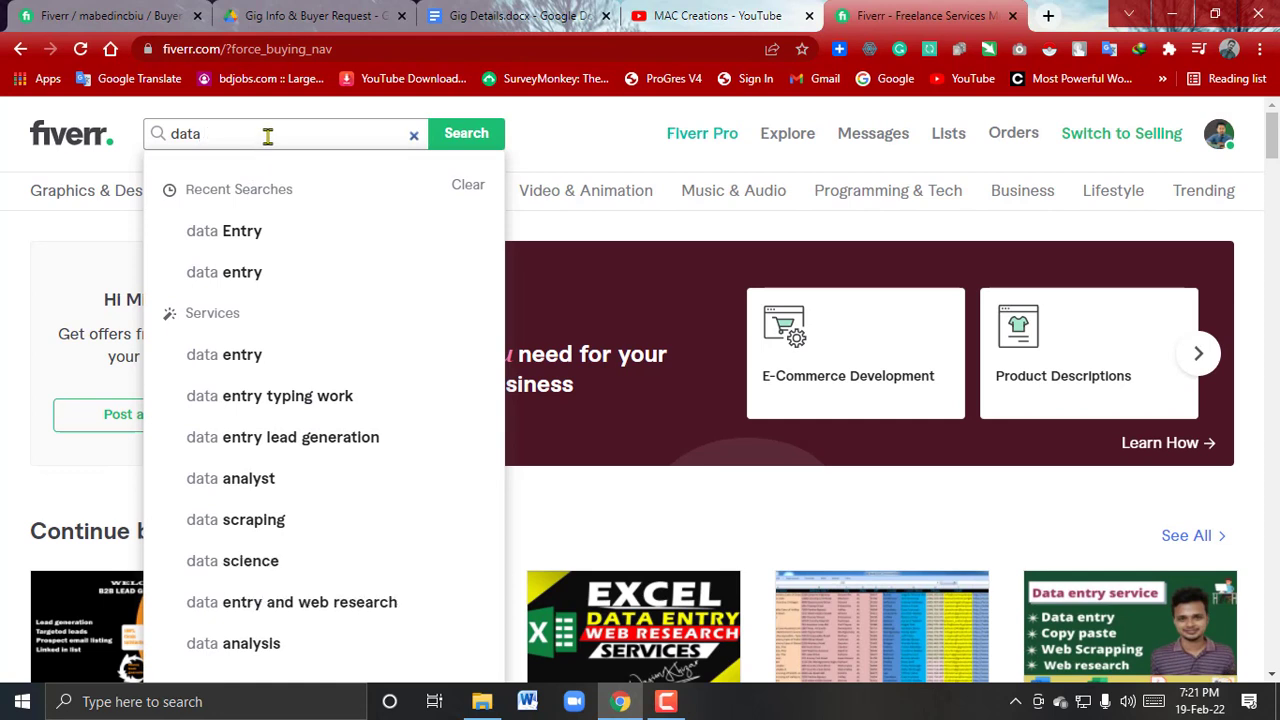
pyautogui.write('Entry')
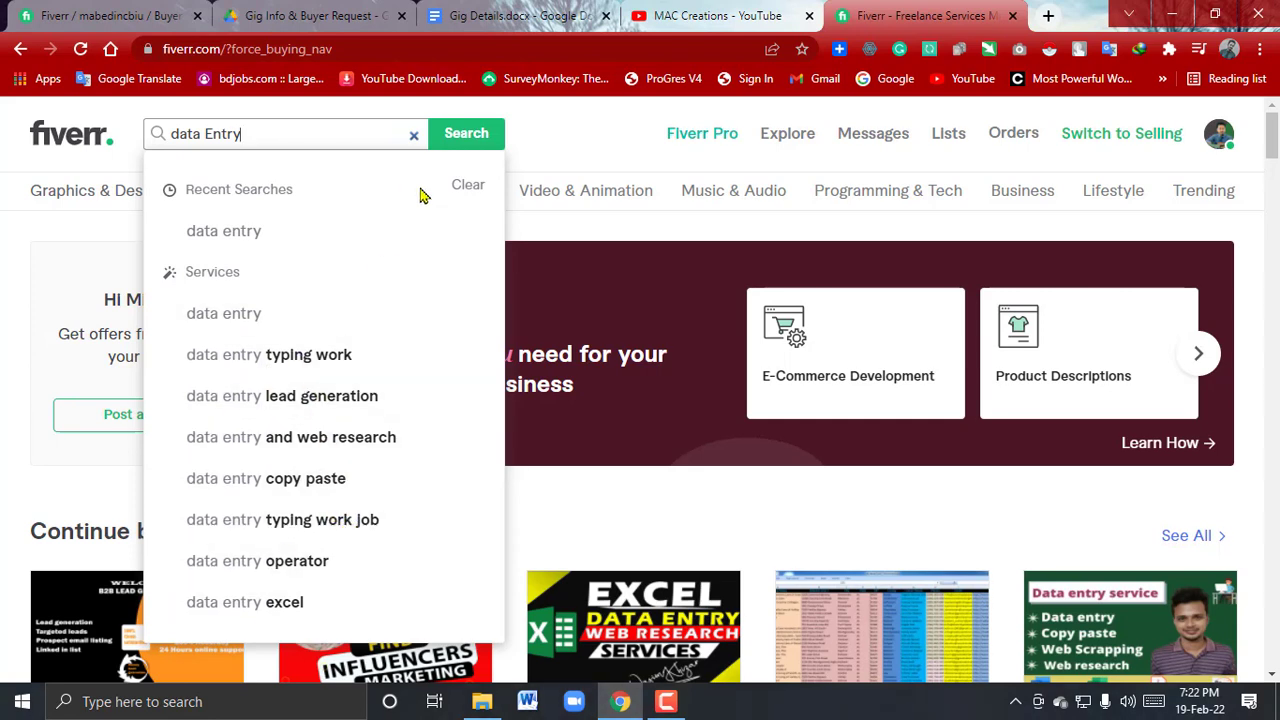
pyautogui.click(462, 143)
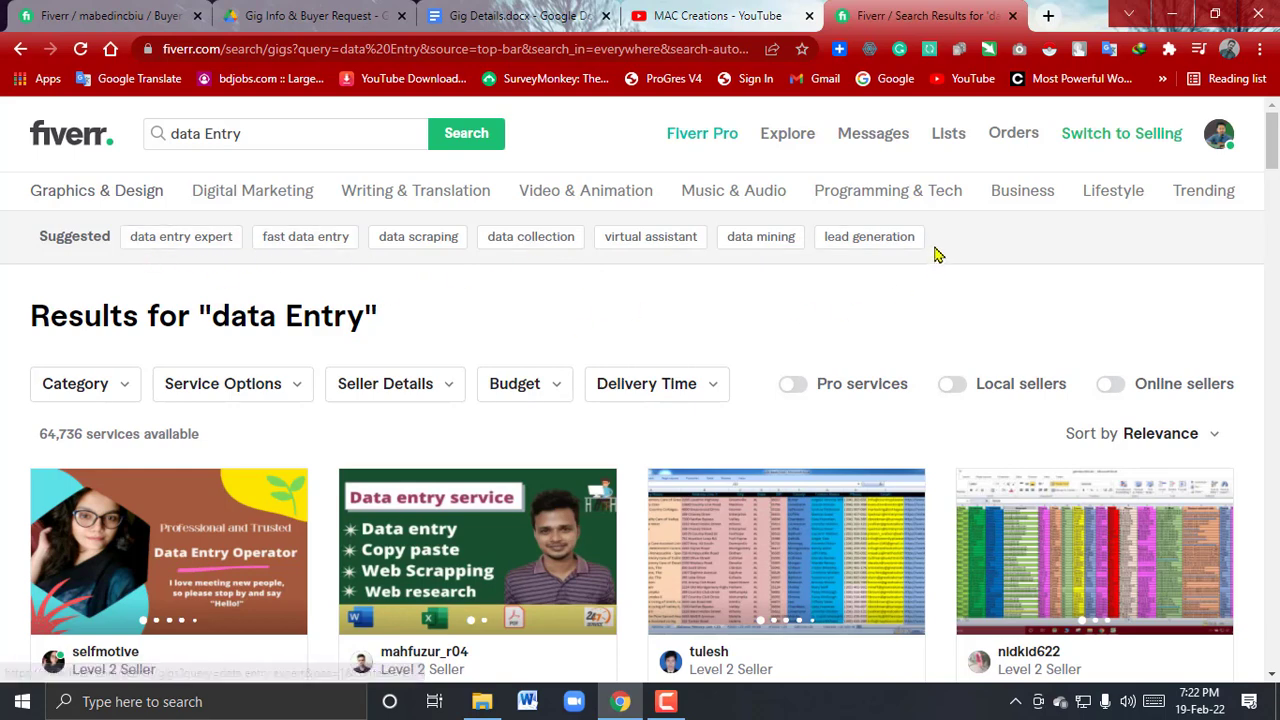
pyautogui.moveTo(935, 255); pyautogui.dragTo(143, 243)
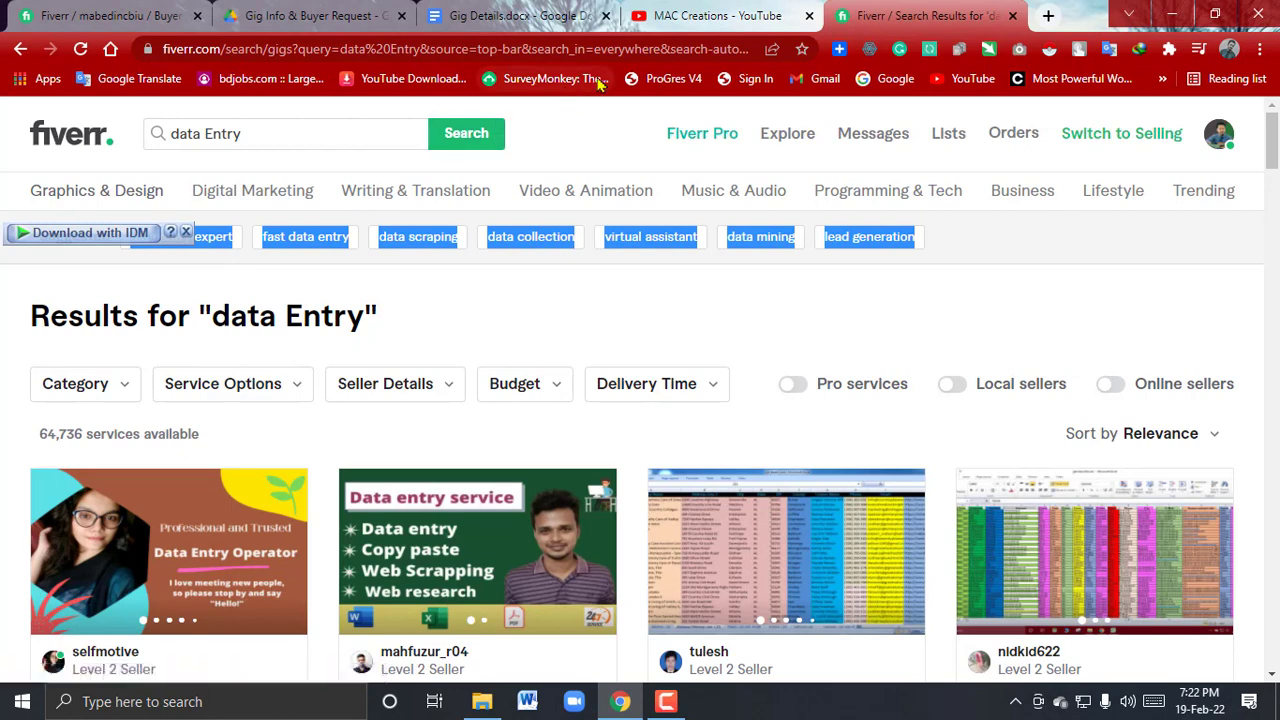
# Examine the keyword list under "Tag For Gig Image: SEO" in the Gig Details document at a larger page zoom
pyautogui.click(548, 28)
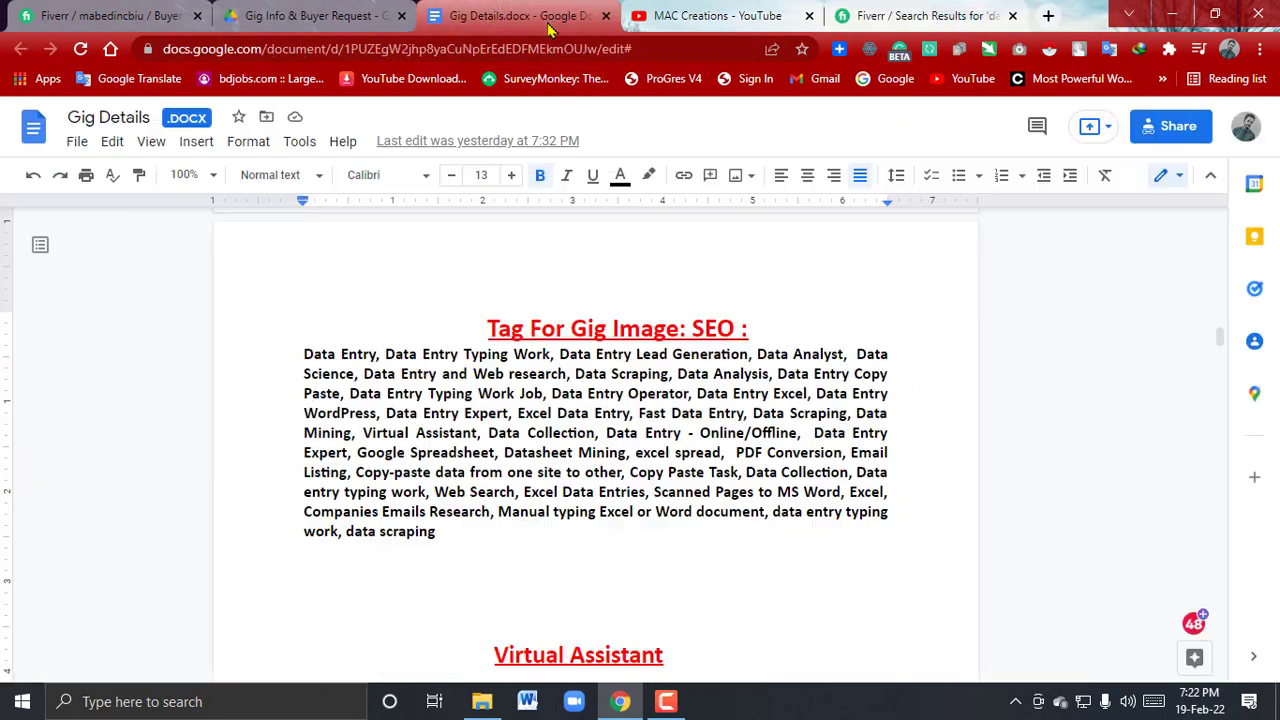
pyautogui.click(561, 548)
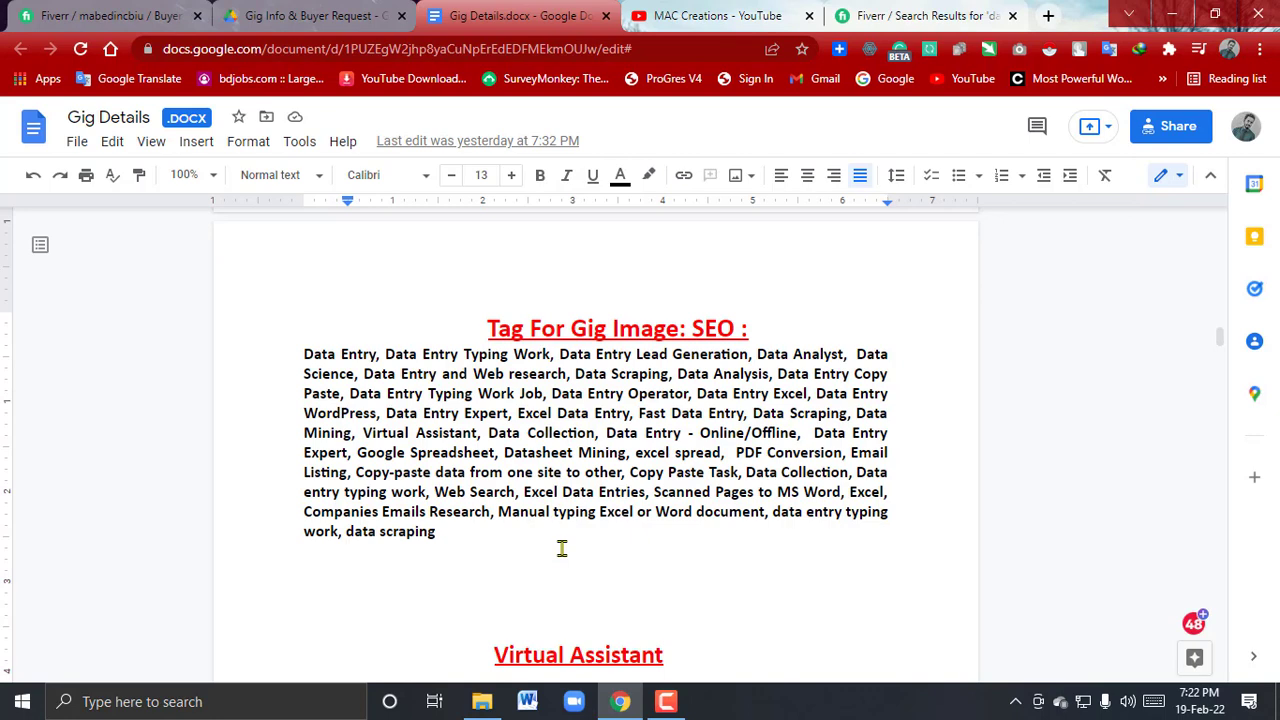
pyautogui.scroll(3, 562, 548)
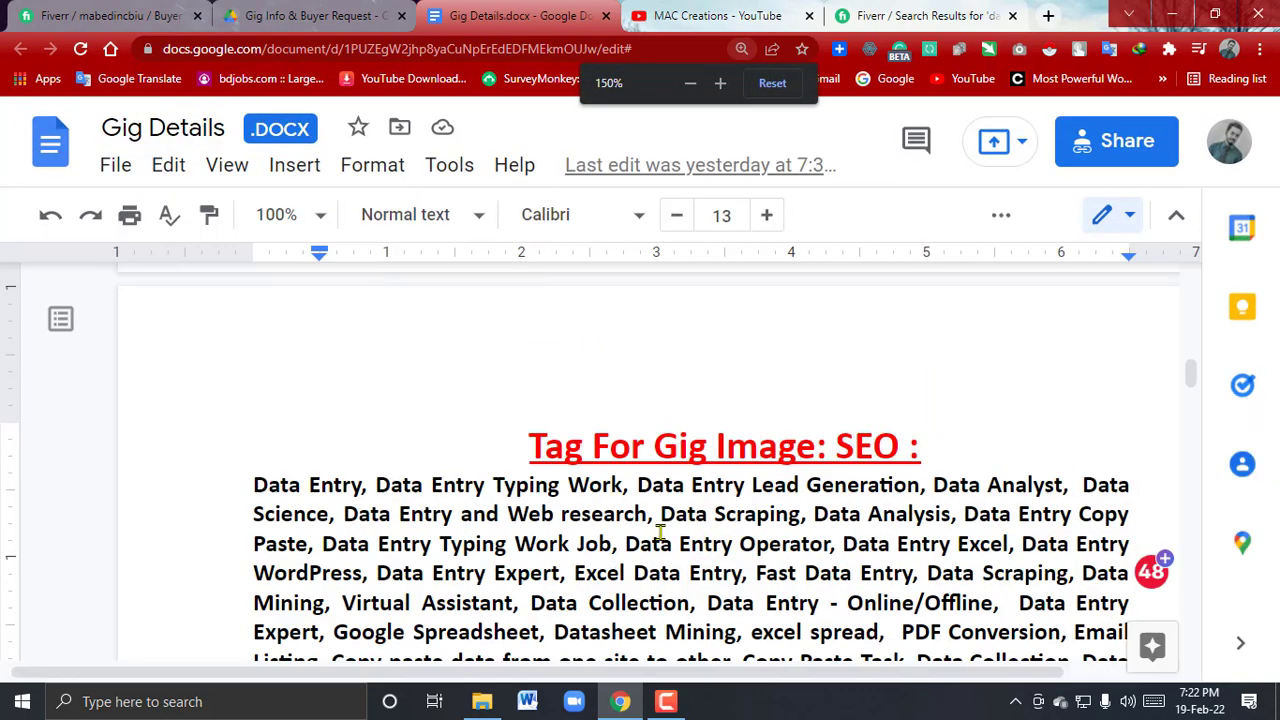
pyautogui.scroll(-1, 660, 535)
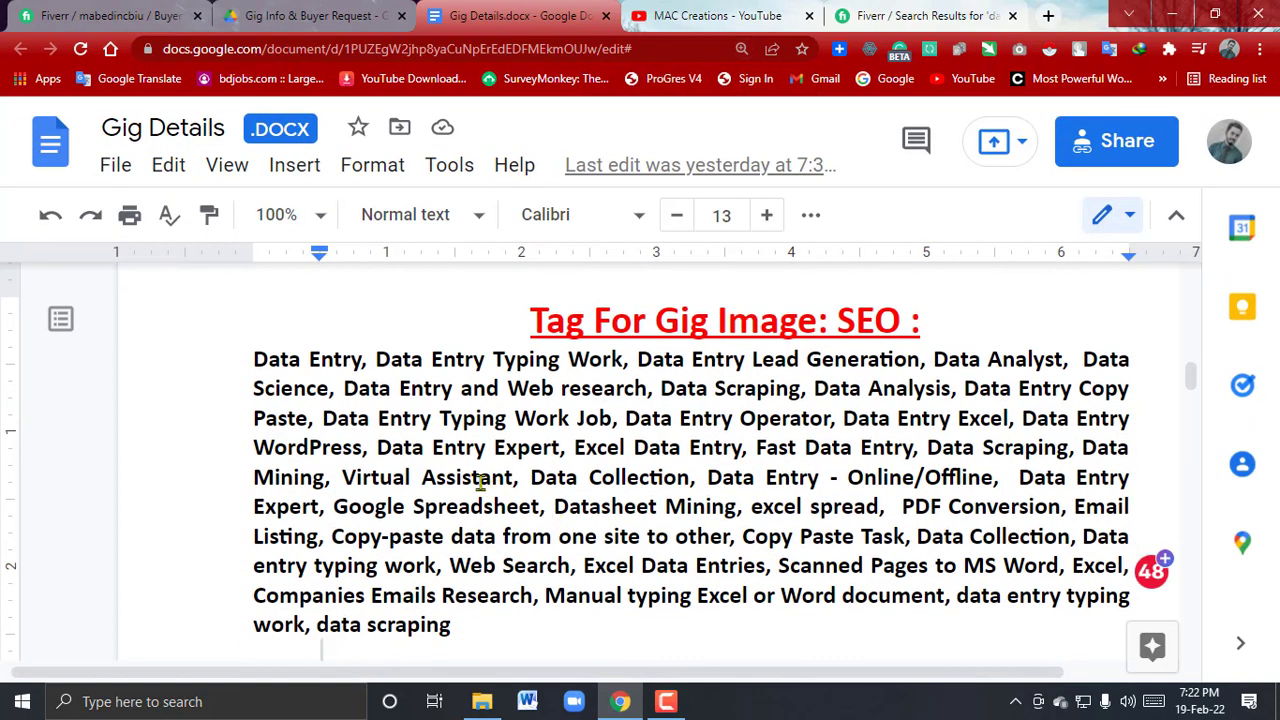
pyautogui.click(368, 361)
pyautogui.moveTo(455, 624); pyautogui.dragTo(252, 362)
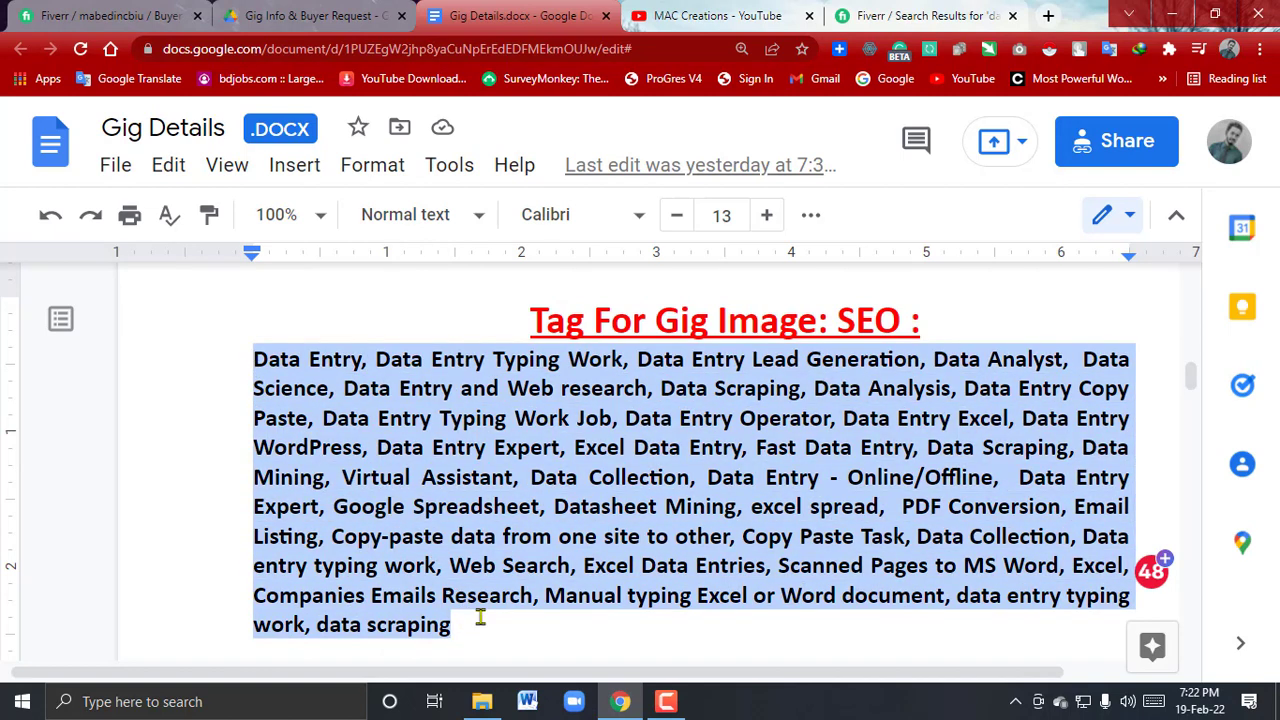
pyautogui.click(399, 397)
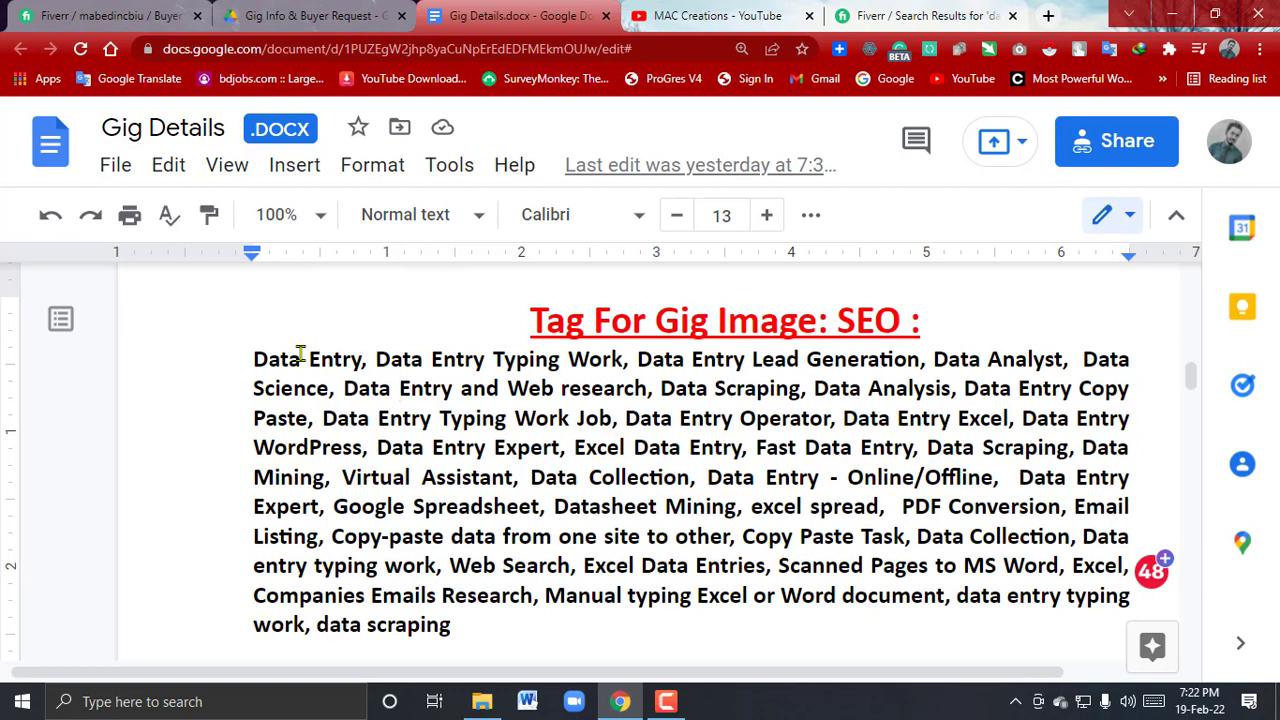
pyautogui.click(490, 362)
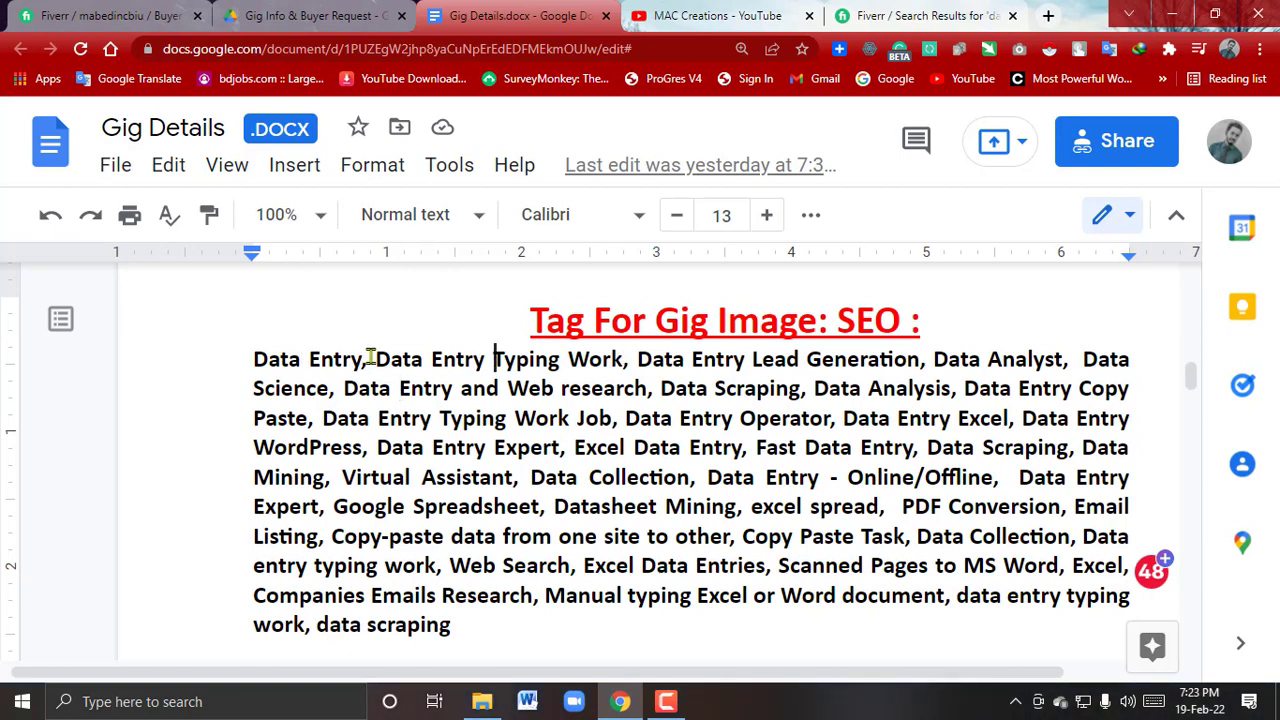
pyautogui.hotkey('ctrl', '-')
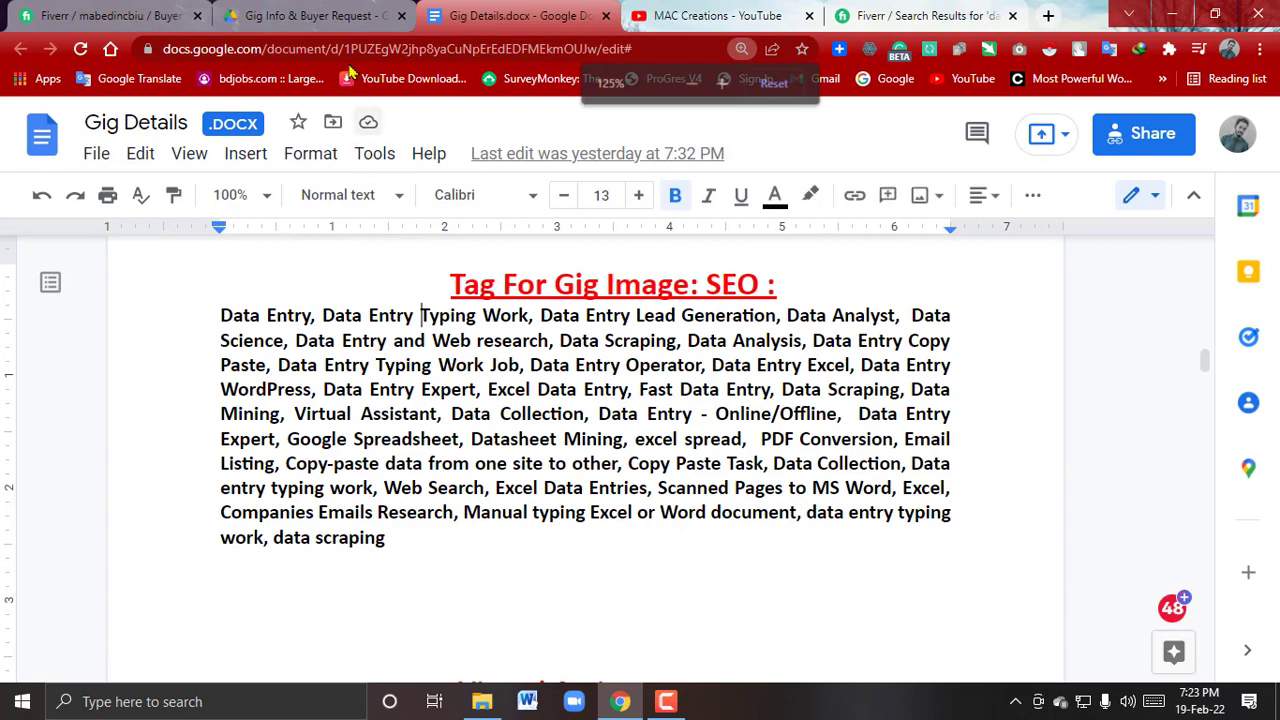
# Recheck Fiverr's suggested terms for "data Entry" and copy the whole keyword list from the Gig Details document
pyautogui.click(337, 17)
pyautogui.click(903, 17)
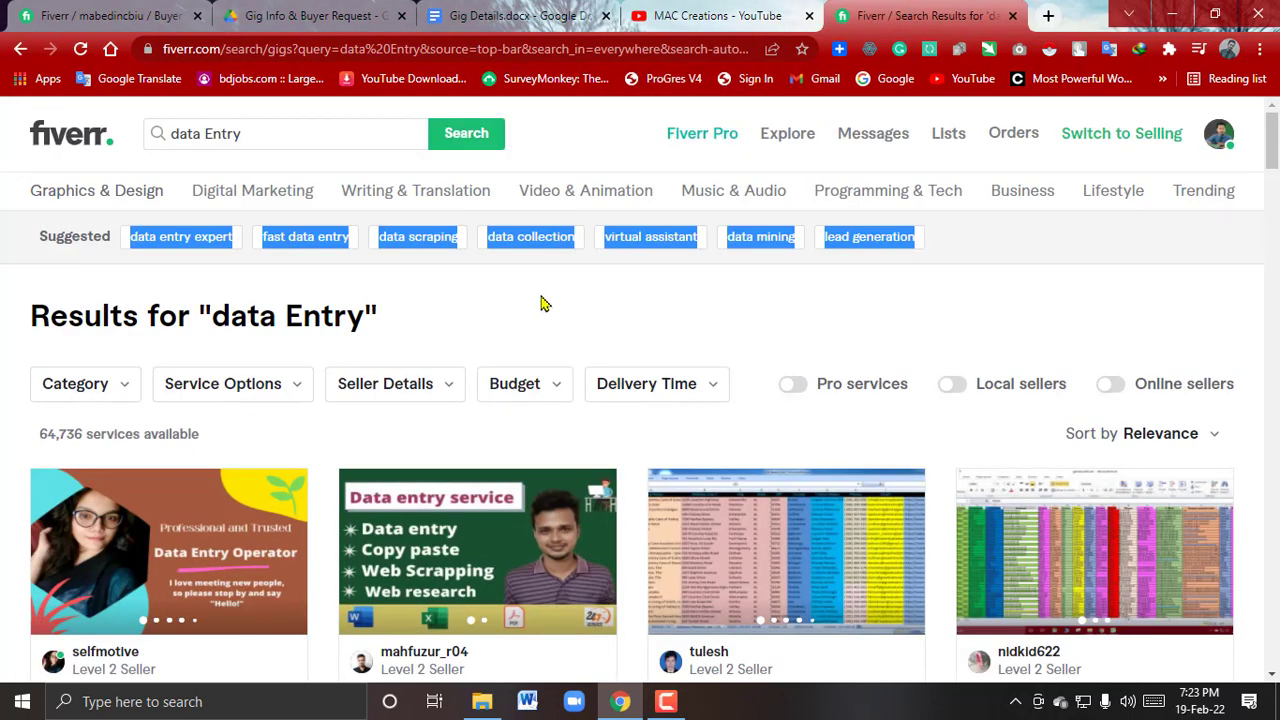
pyautogui.click(592, 266)
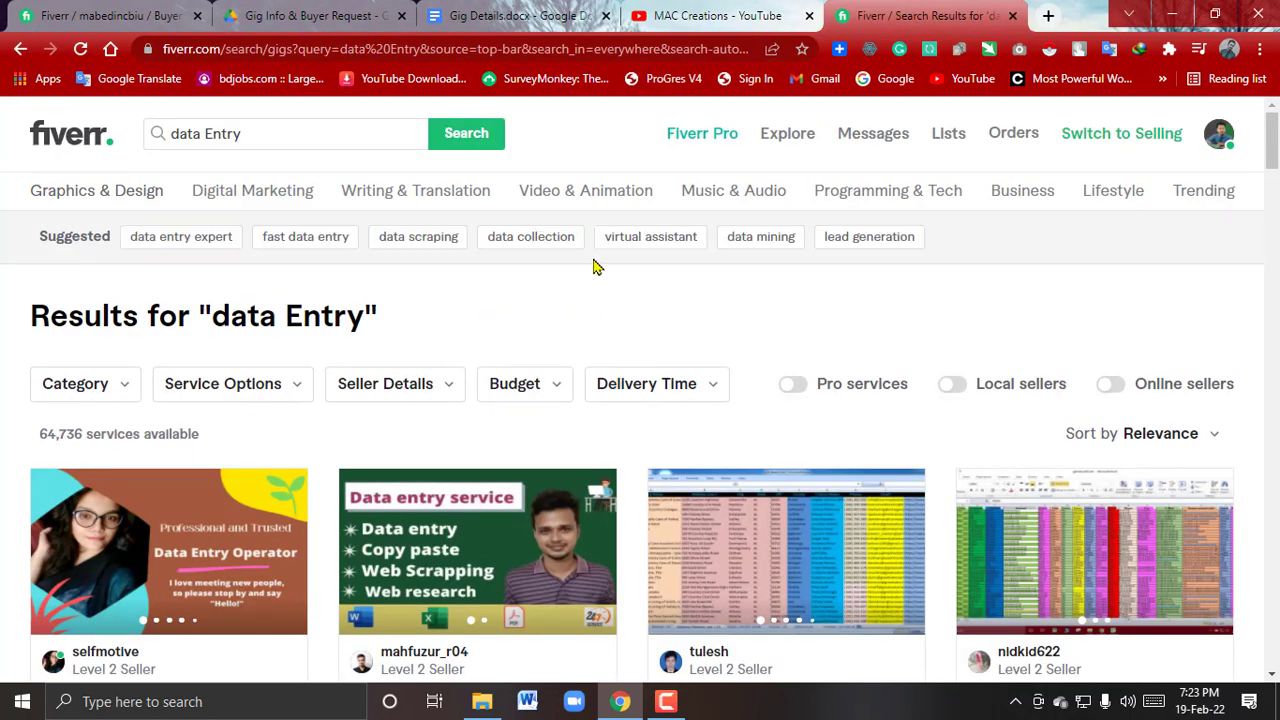
pyautogui.click(565, 17)
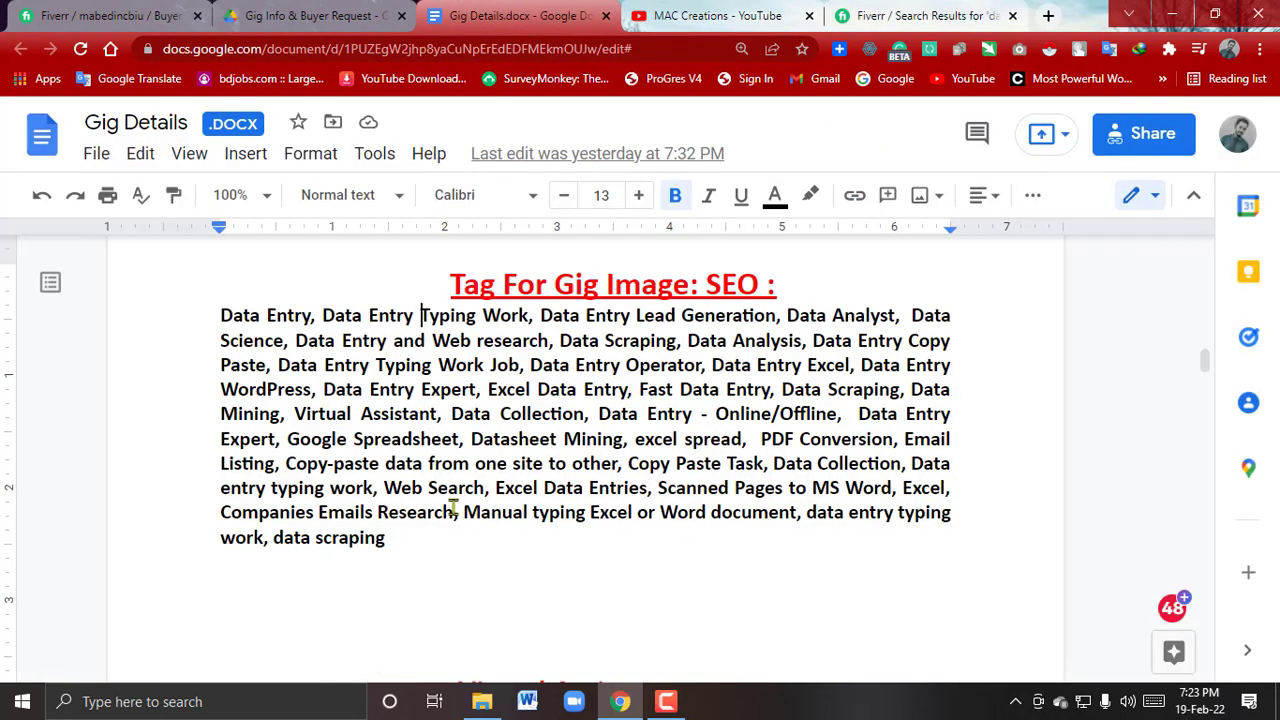
pyautogui.moveTo(423, 548); pyautogui.dragTo(226, 317)
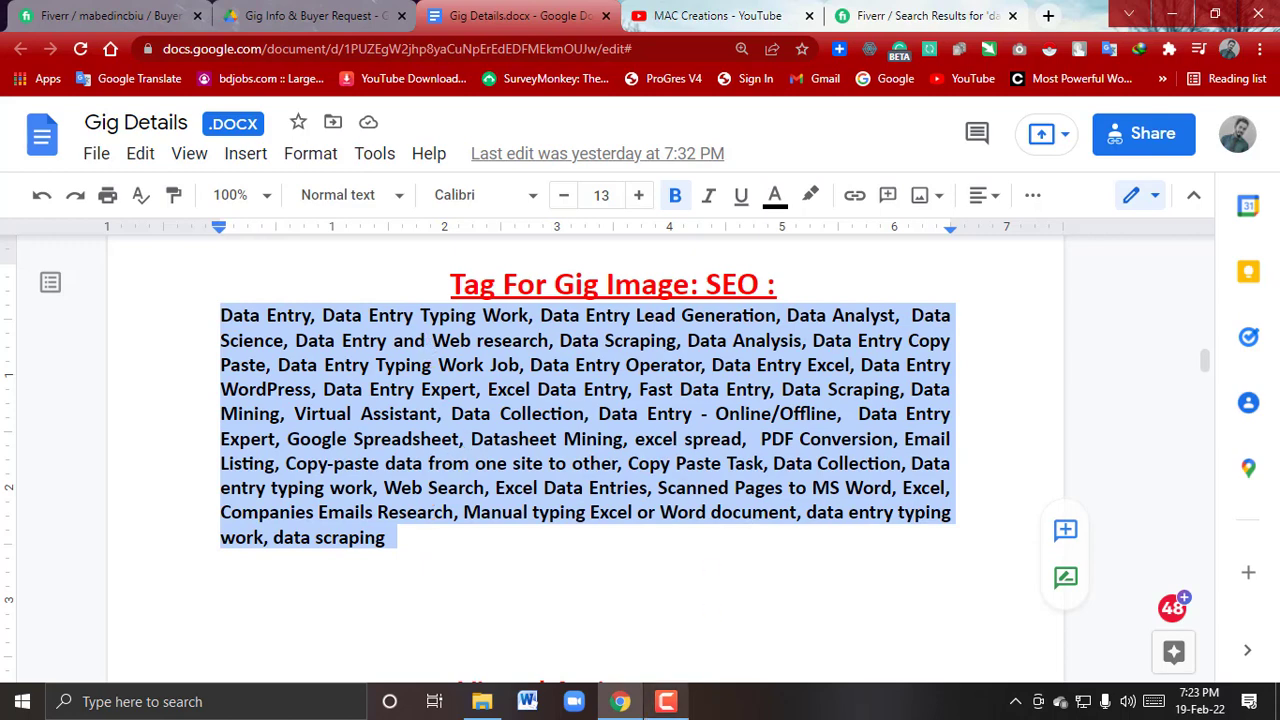
pyautogui.hotkey('ctrl', 'c')
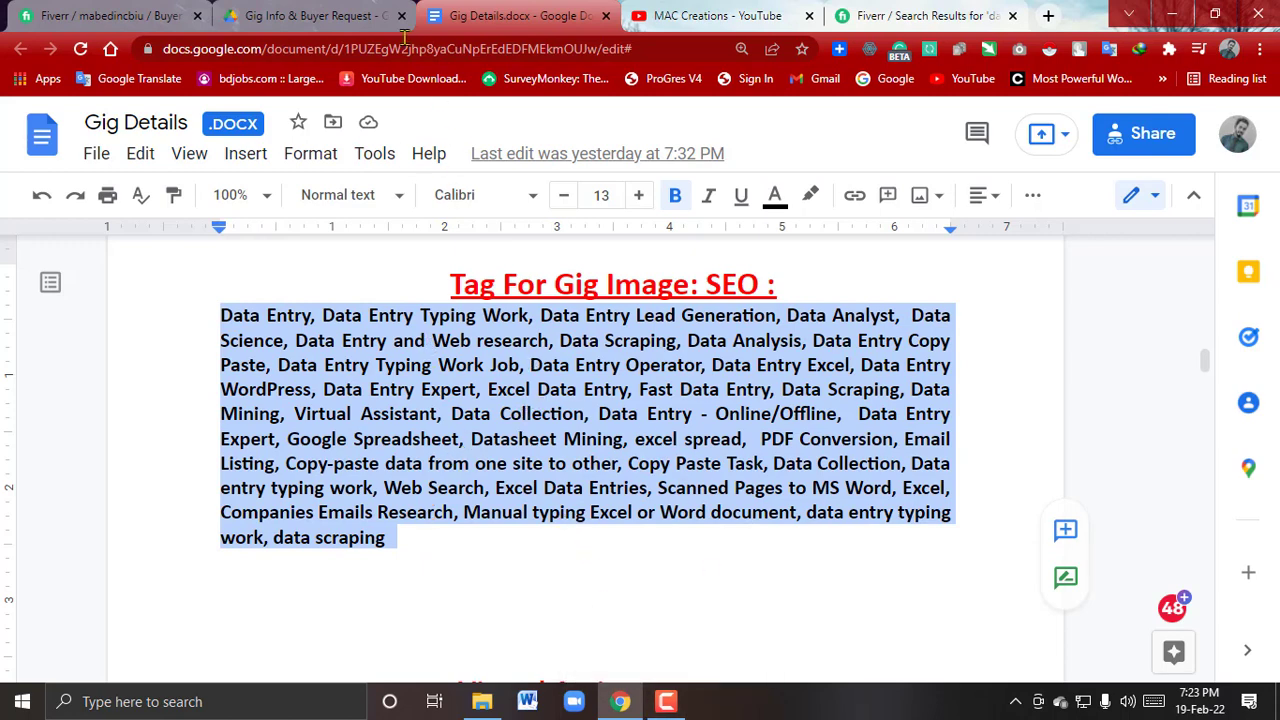
# Search Fiverr for "Data Scraping" and open the results for the suggested term "yellow pages data scraping"
pyautogui.click(885, 10)
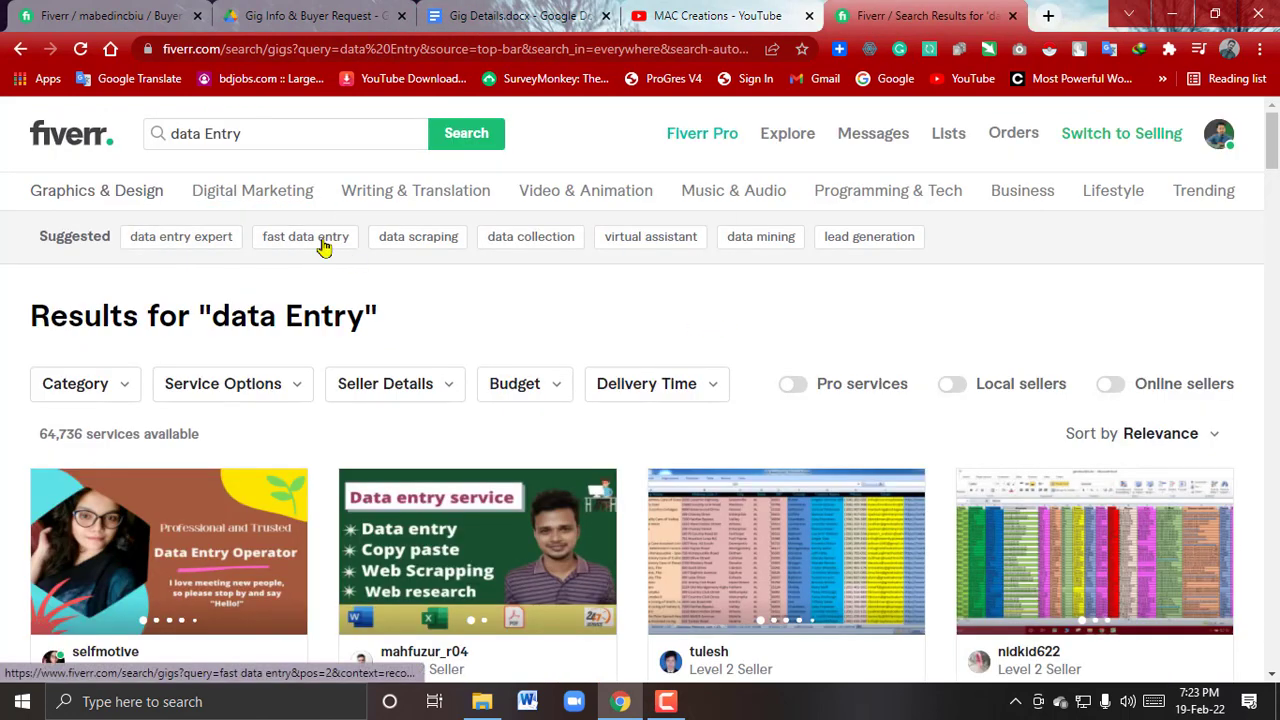
pyautogui.click(243, 133)
pyautogui.moveTo(243, 133); pyautogui.dragTo(165, 133)
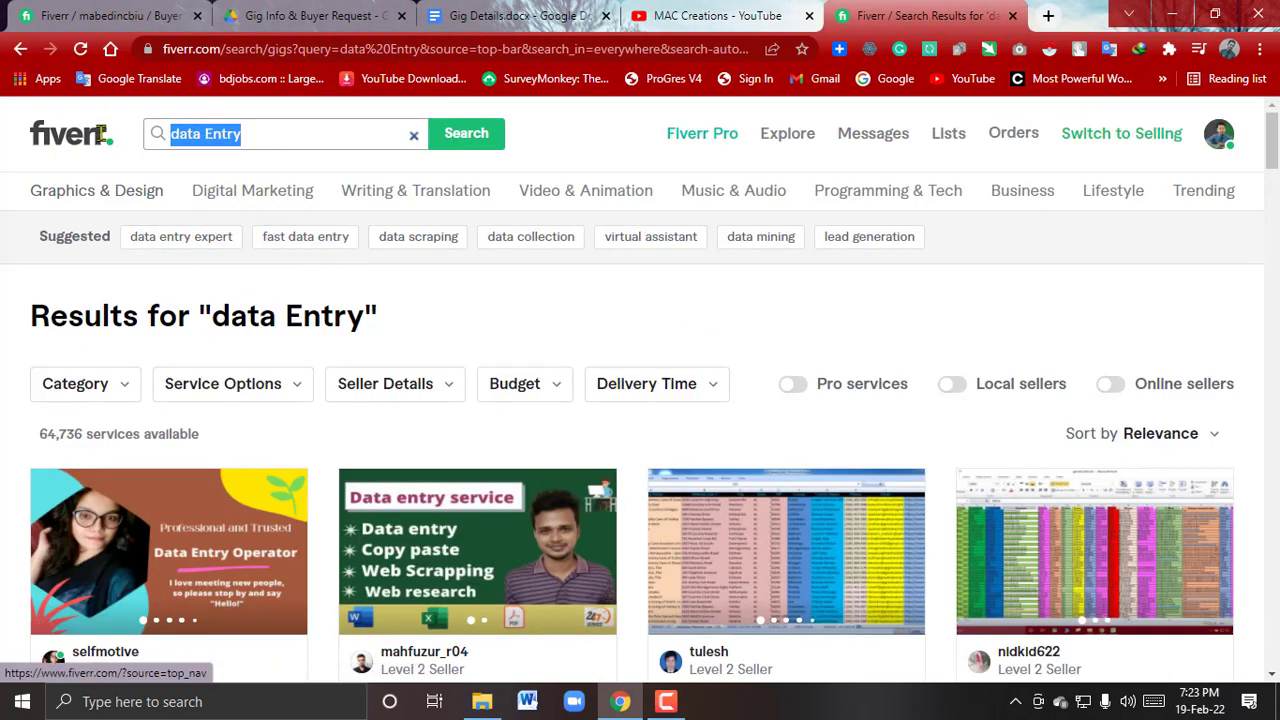
pyautogui.write('Data S')
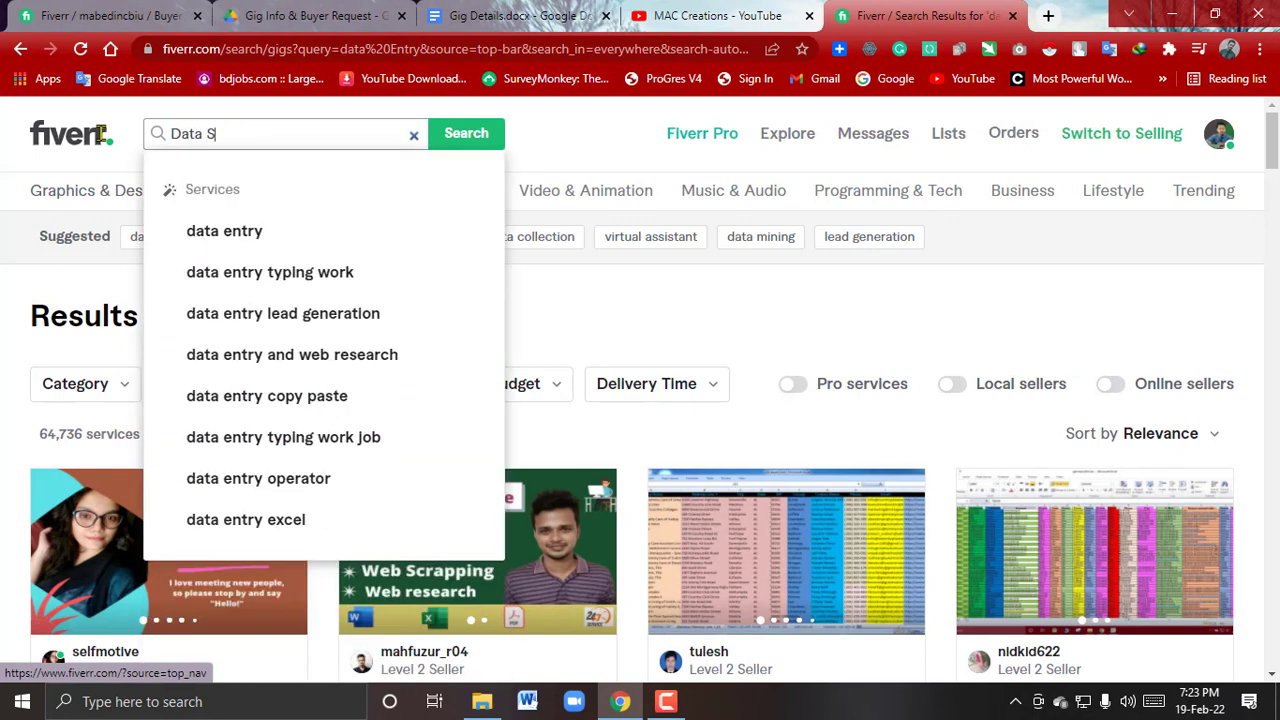
pyautogui.write('craping')
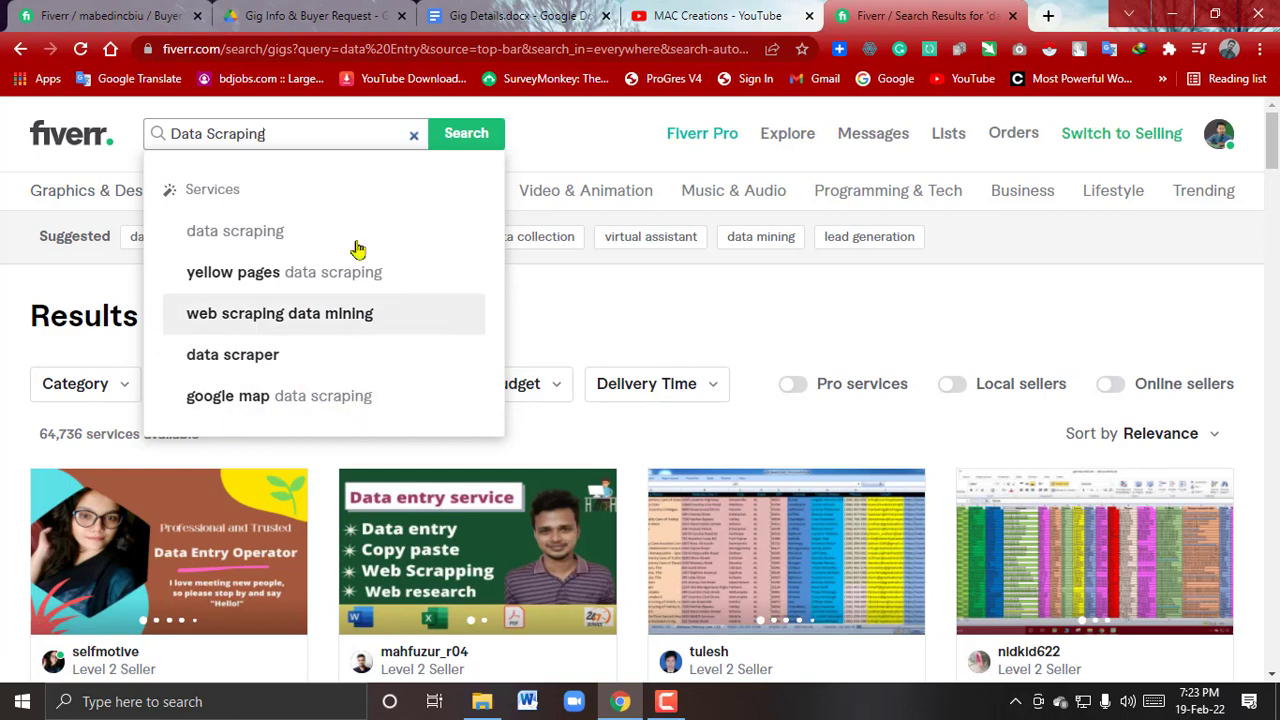
pyautogui.click(295, 286)
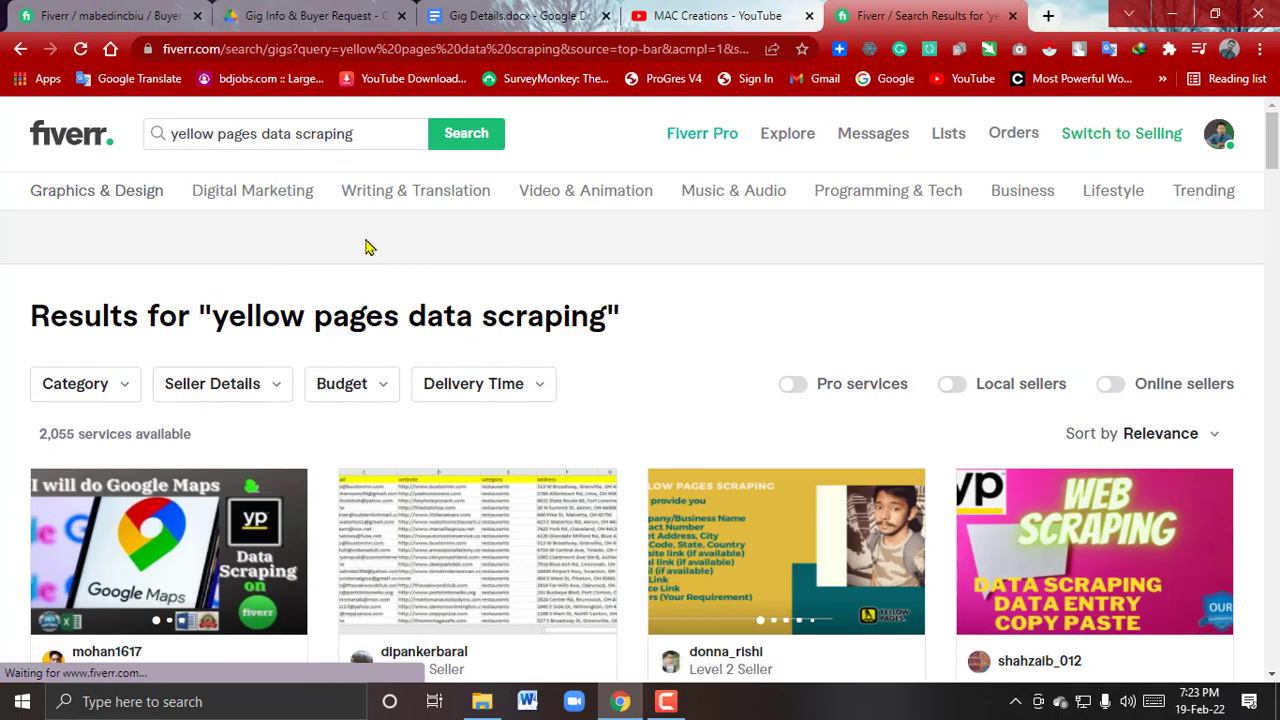
pyautogui.scroll(-7, 617, 300)
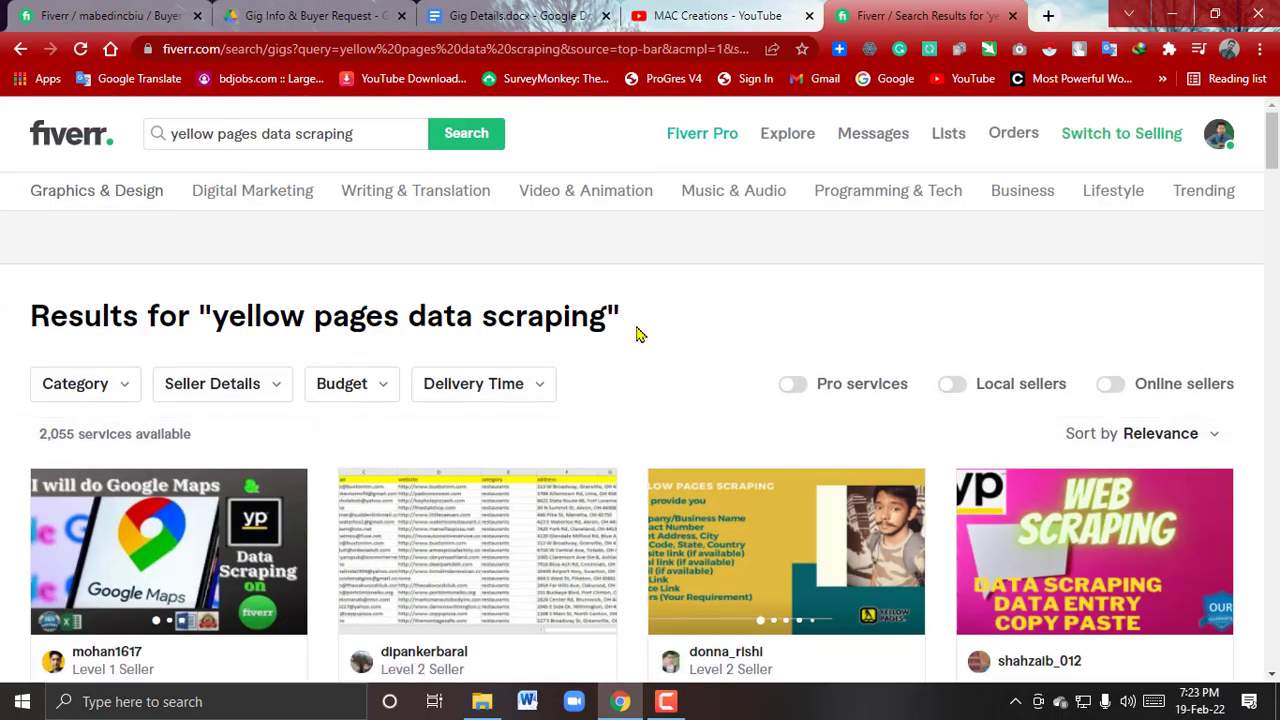
# Copy "yellow pages data scraping" from Fiverr's search and append it after a comma to the Gig Details tag list
pyautogui.click(380, 136)
pyautogui.moveTo(380, 136); pyautogui.dragTo(157, 136)
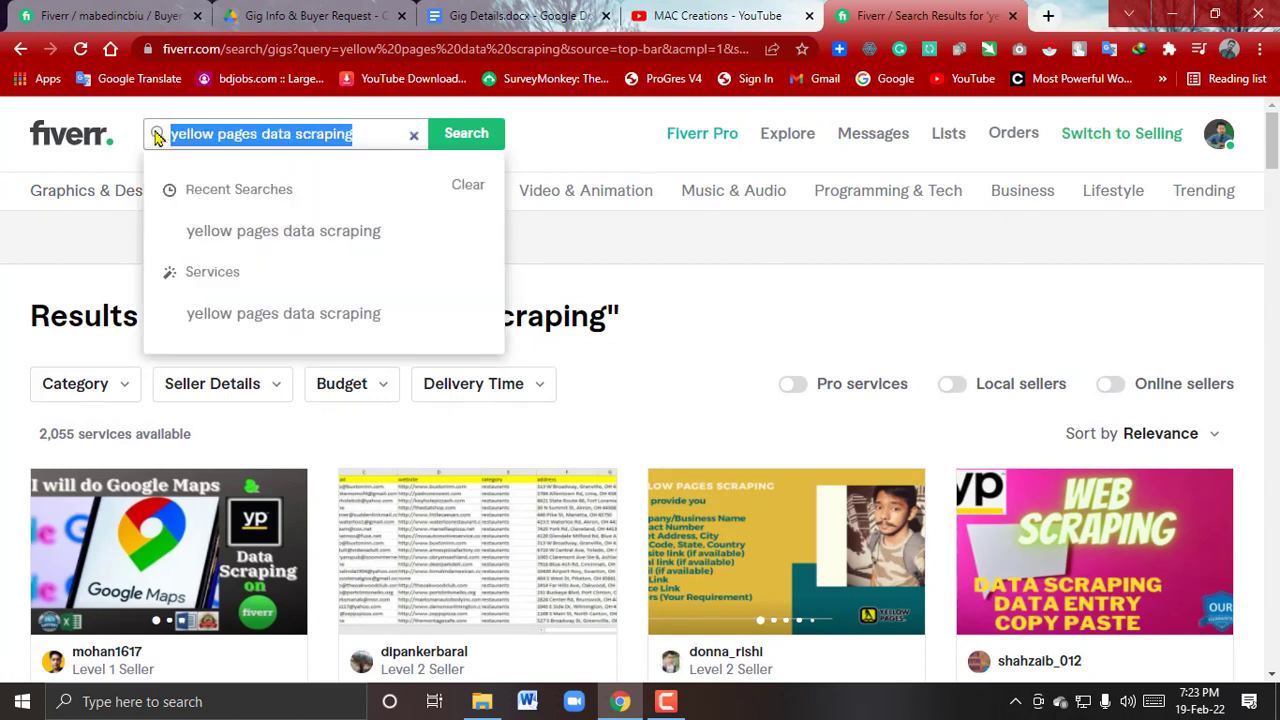
pyautogui.click(570, 8)
pyautogui.doubleClick(416, 537)
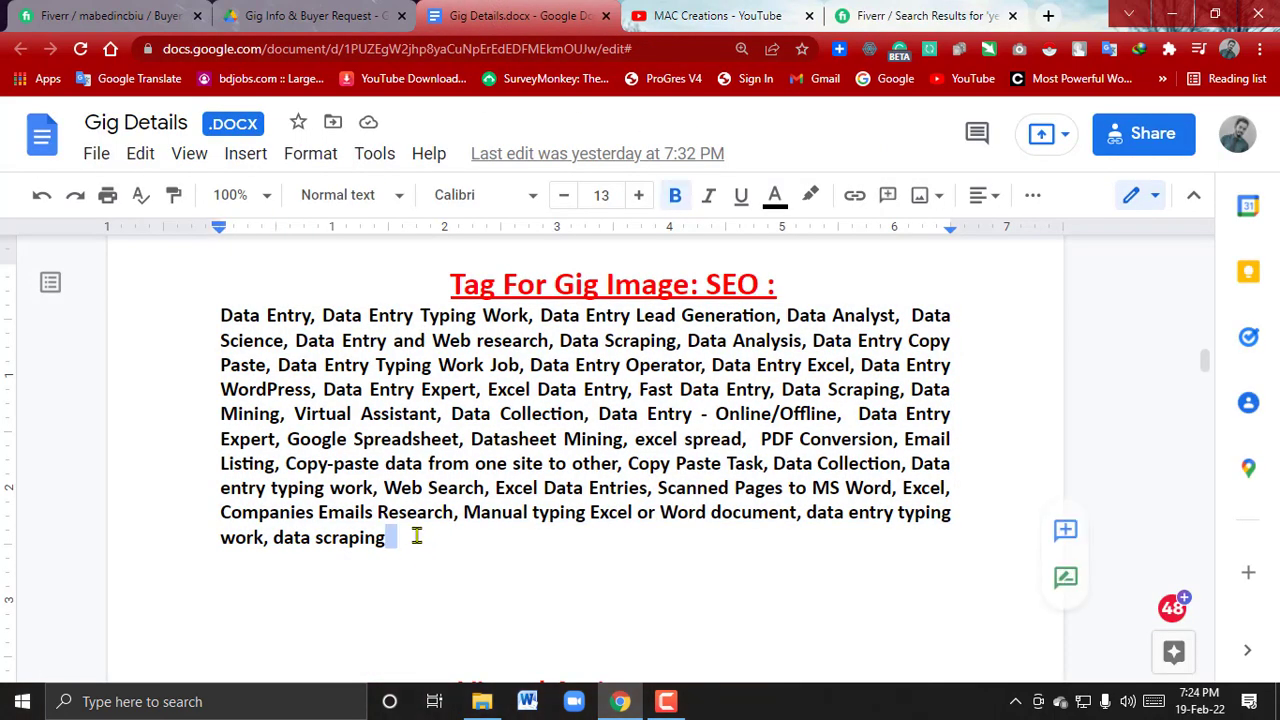
pyautogui.write(',')
pyautogui.hotkey('ctrl', 'v')
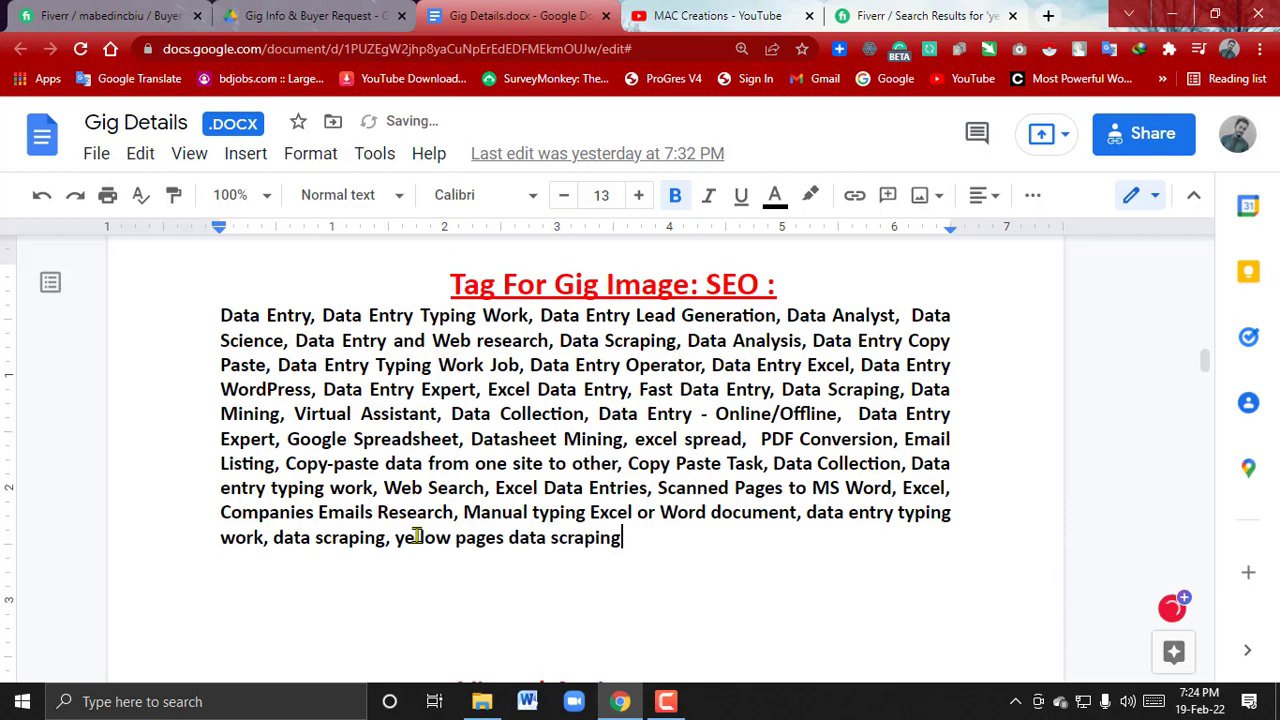
pyautogui.press('Return')
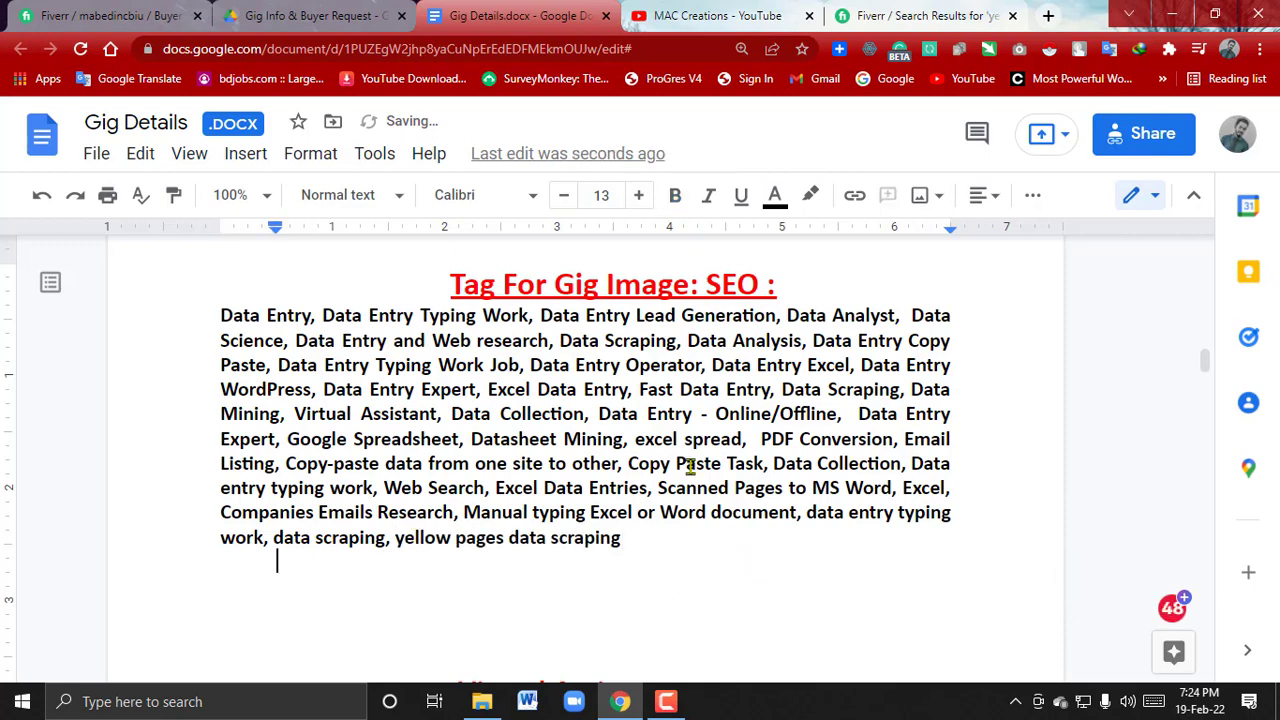
# Copy the full tag list from Gig Details into the Tags property of the gig image
pyautogui.moveTo(651, 540); pyautogui.dragTo(222, 320)
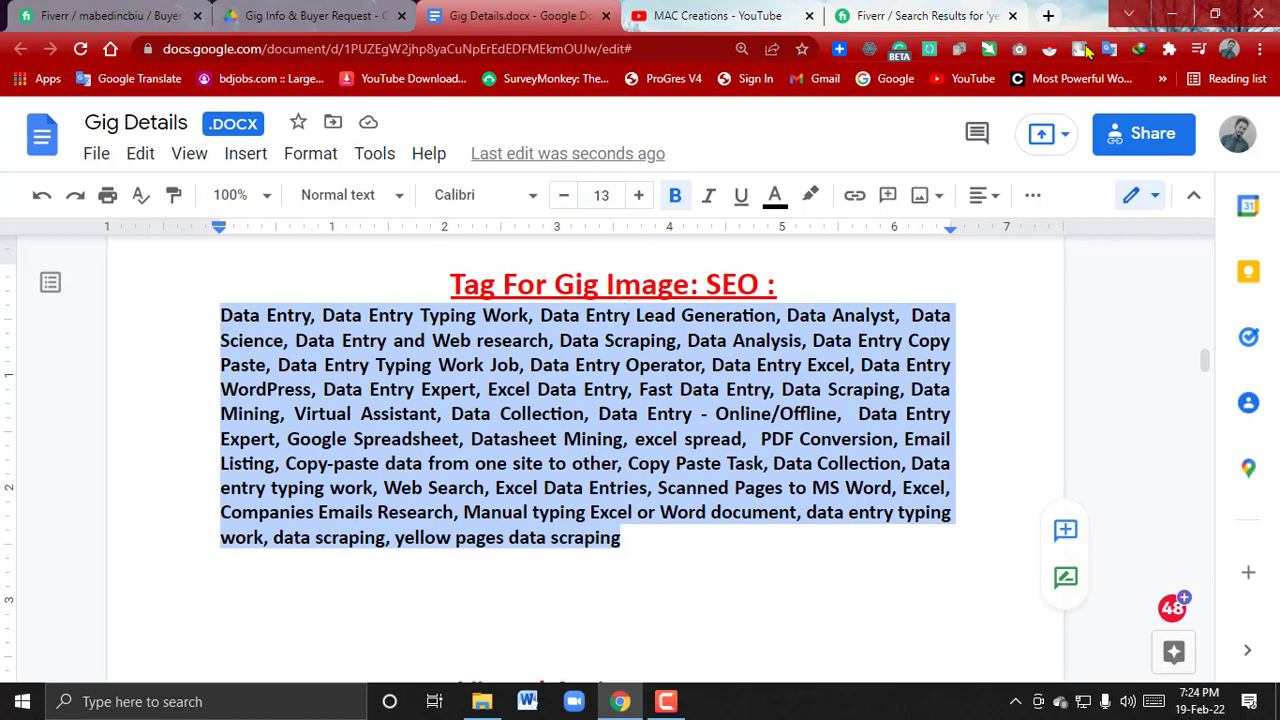
pyautogui.click(1171, 14)
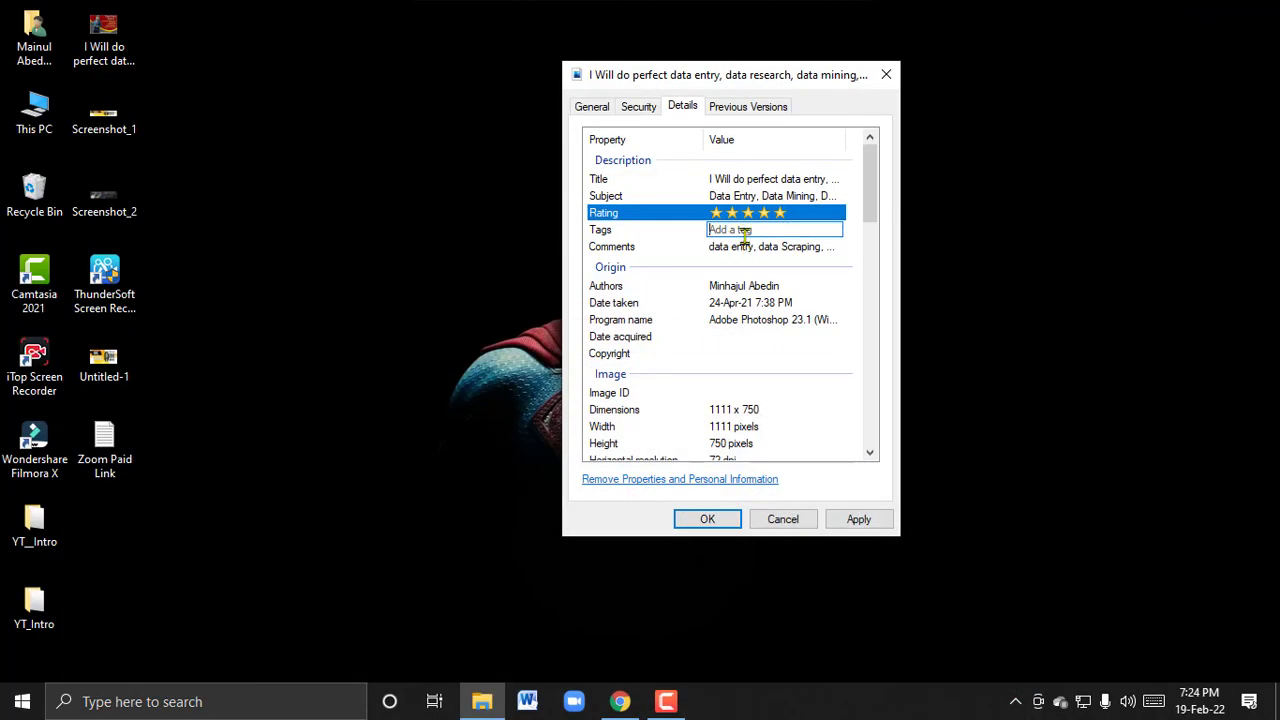
pyautogui.hotkey('ctrl', 'v')
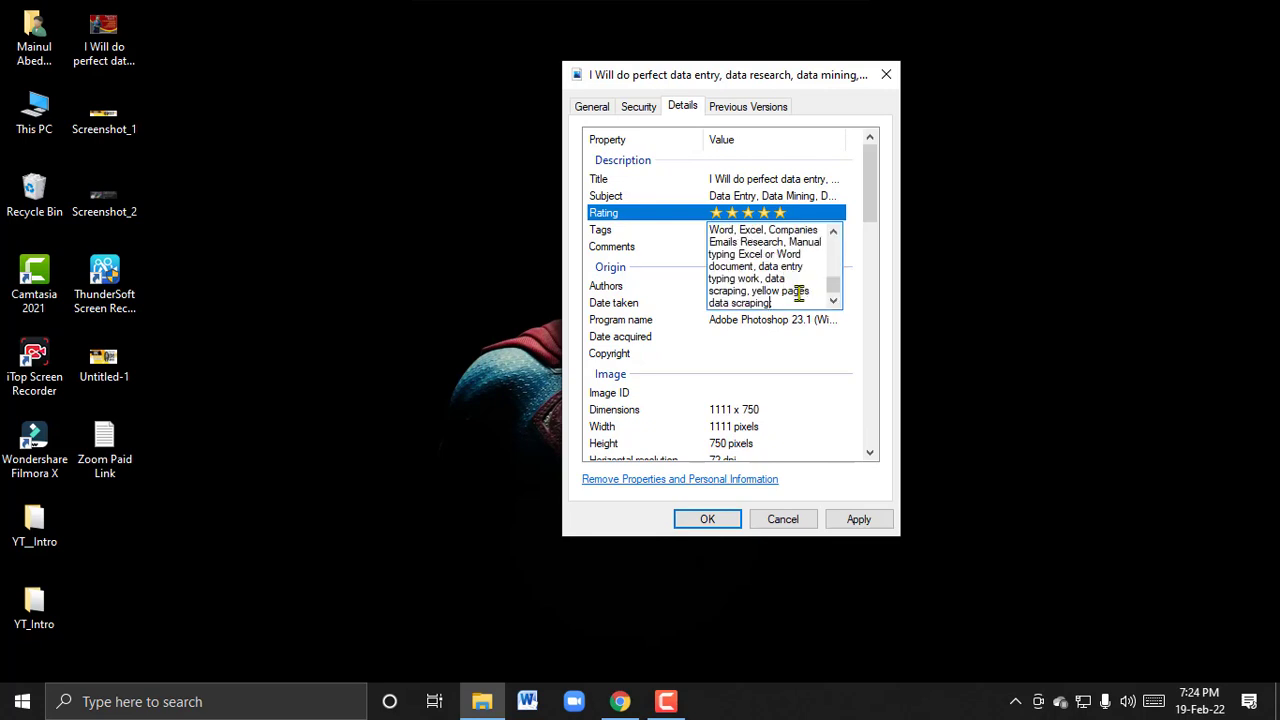
pyautogui.click(823, 113)
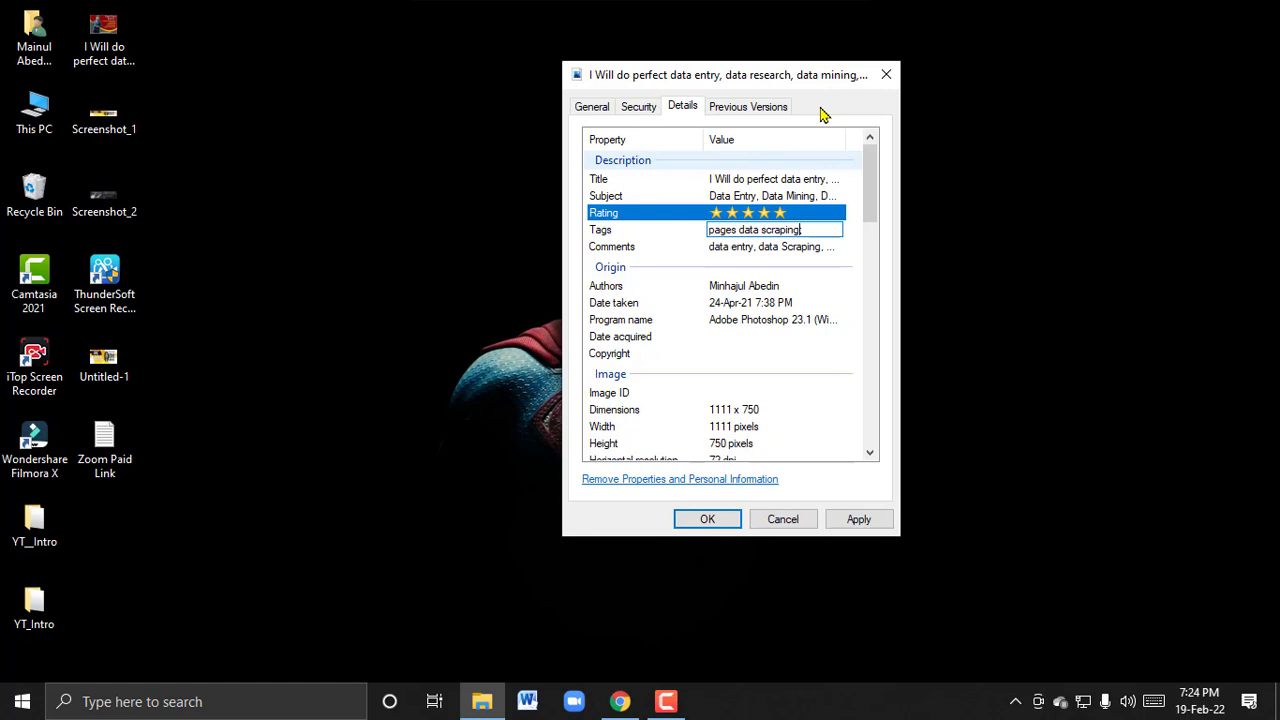
# Replace the gig image's Comments property with the introductory text above "Expertise:" in the Gig Details document, from the welcome line through "I'm offering."
pyautogui.click(746, 256)
pyautogui.press('BackSpace')
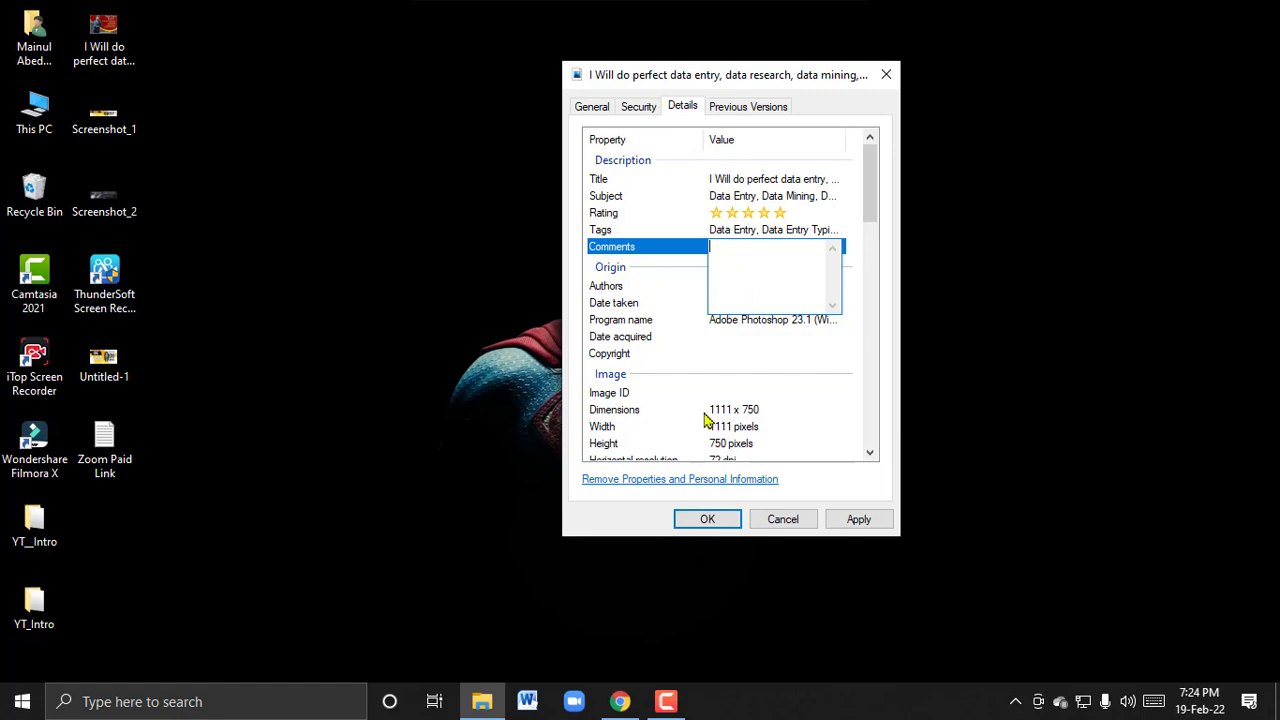
pyautogui.click(620, 701)
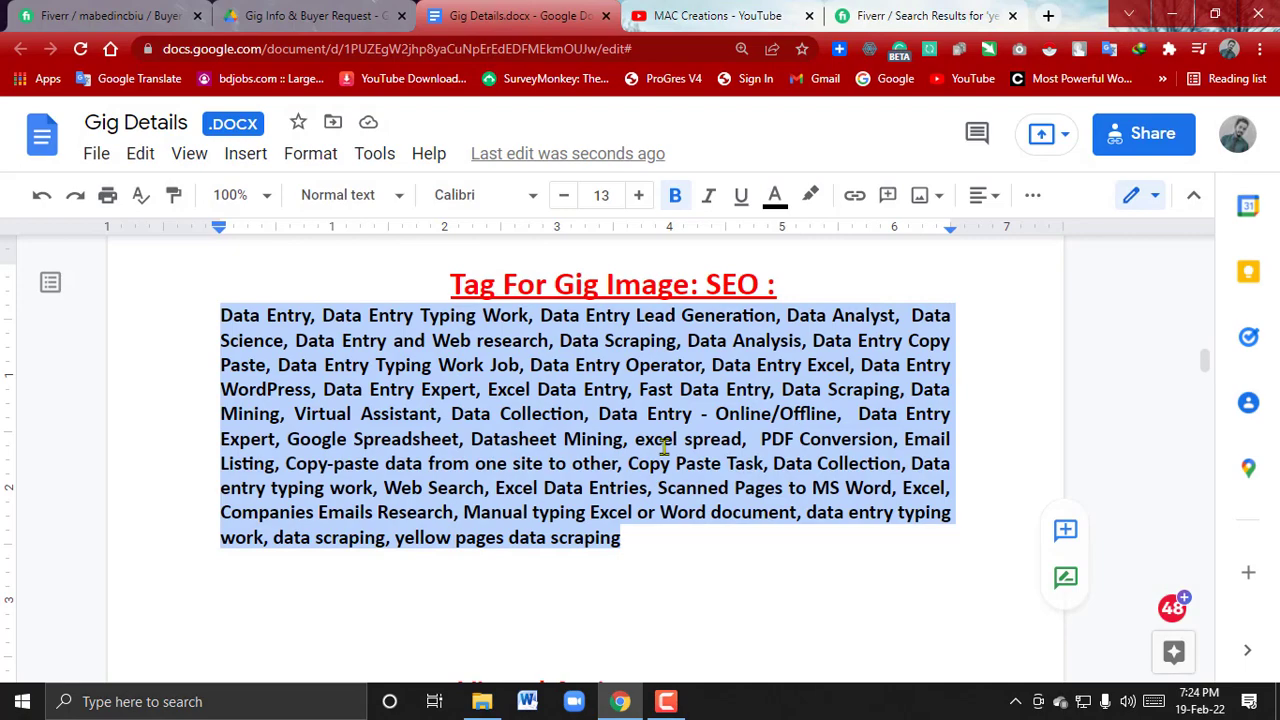
pyautogui.scroll(-15, 662, 462)
pyautogui.scroll(15, 663, 447)
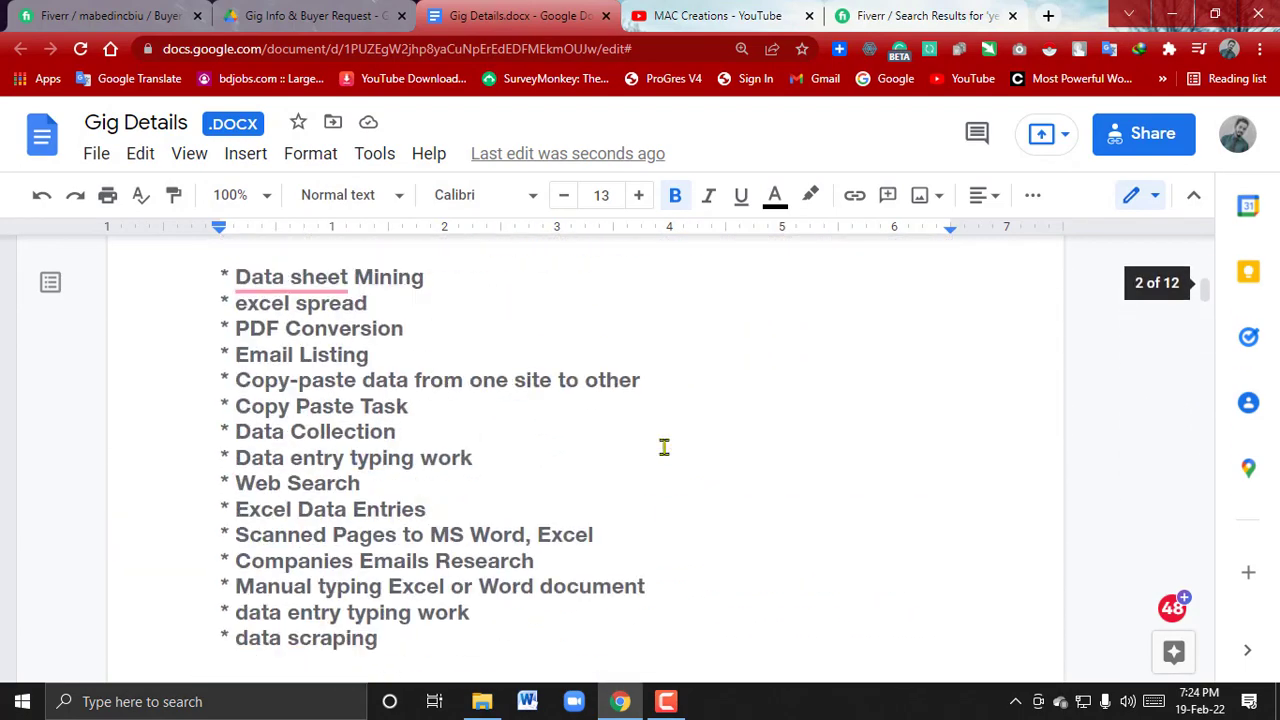
pyautogui.click(661, 429)
pyautogui.scroll(-1, 600, 420)
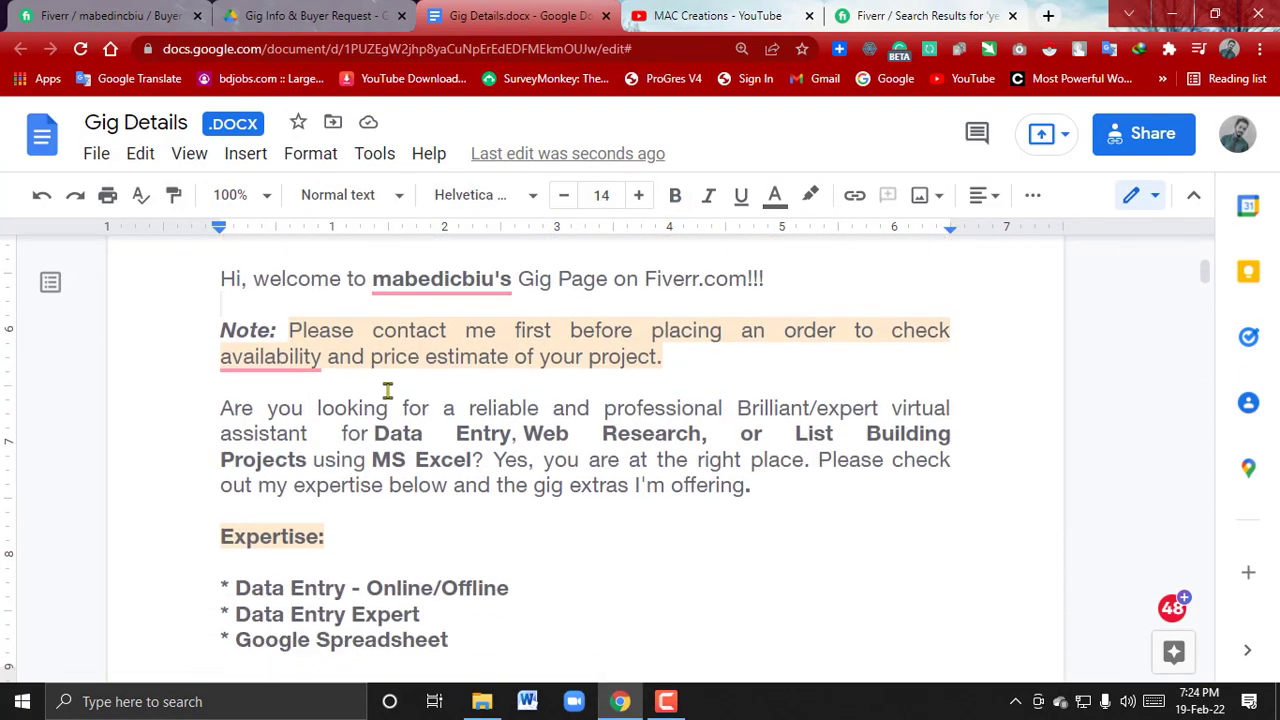
pyautogui.moveTo(217, 277); pyautogui.dragTo(783, 505)
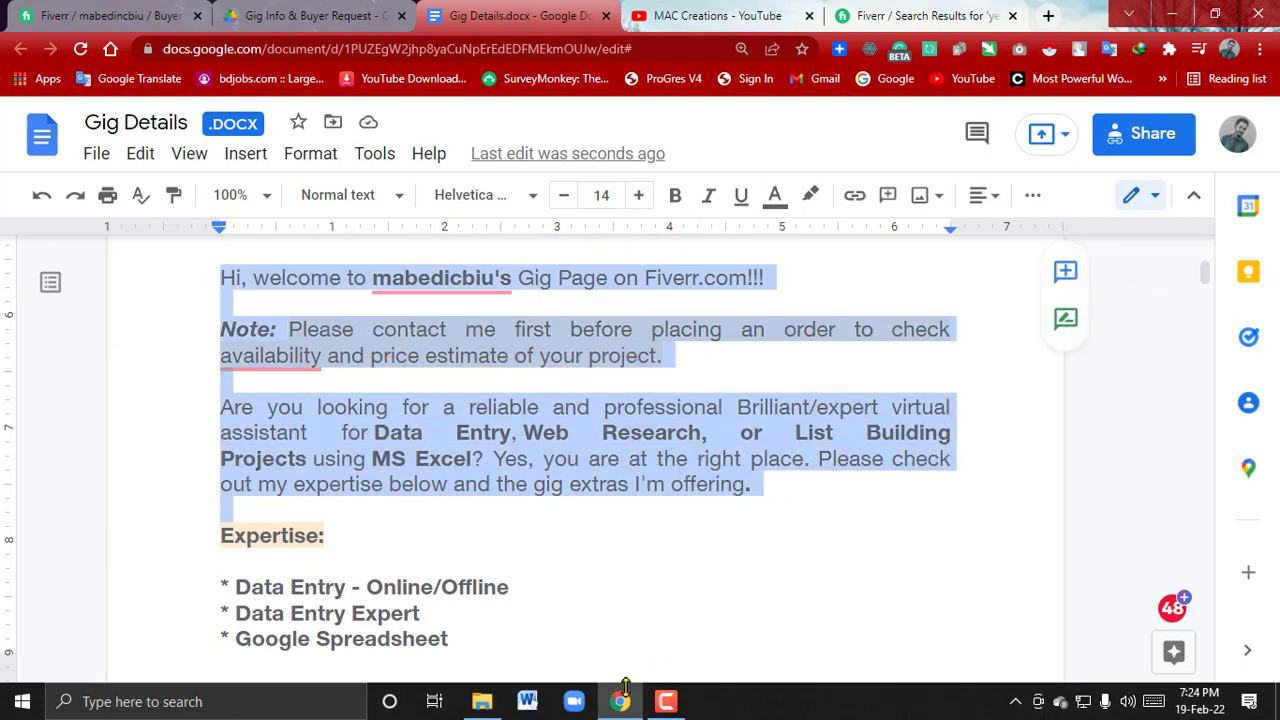
pyautogui.click(1172, 16)
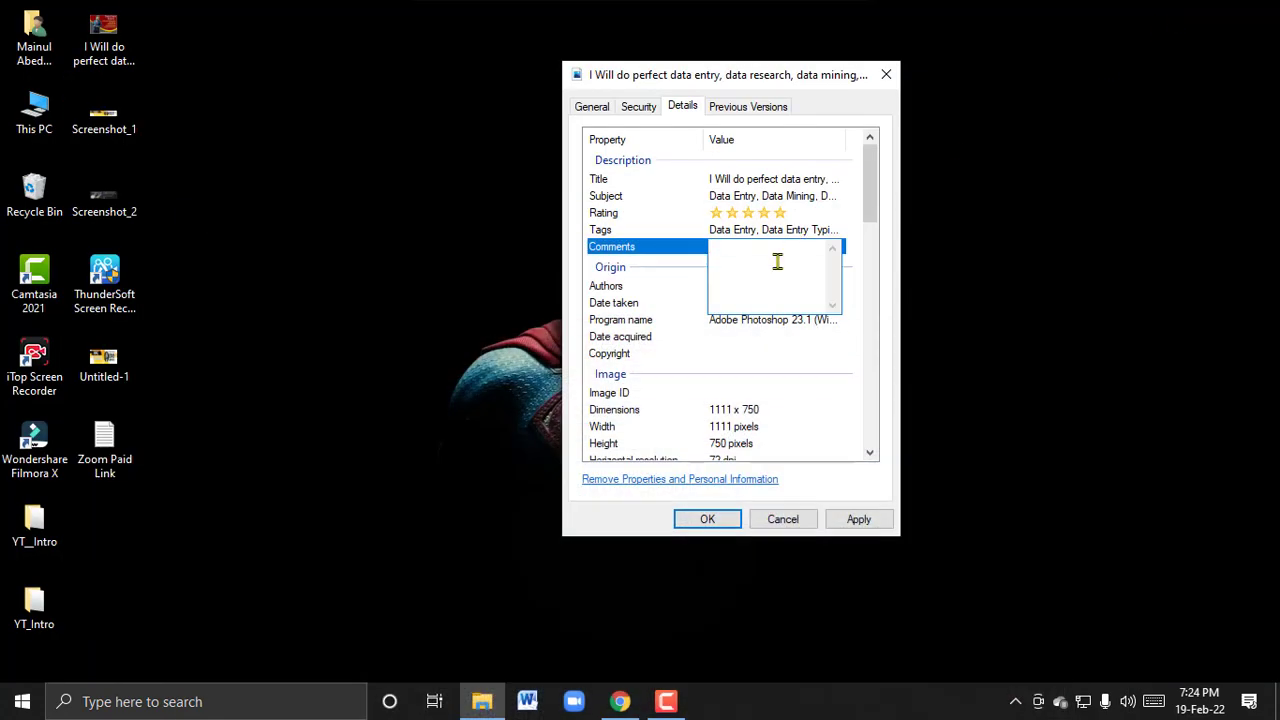
pyautogui.hotkey('ctrl', 'v')
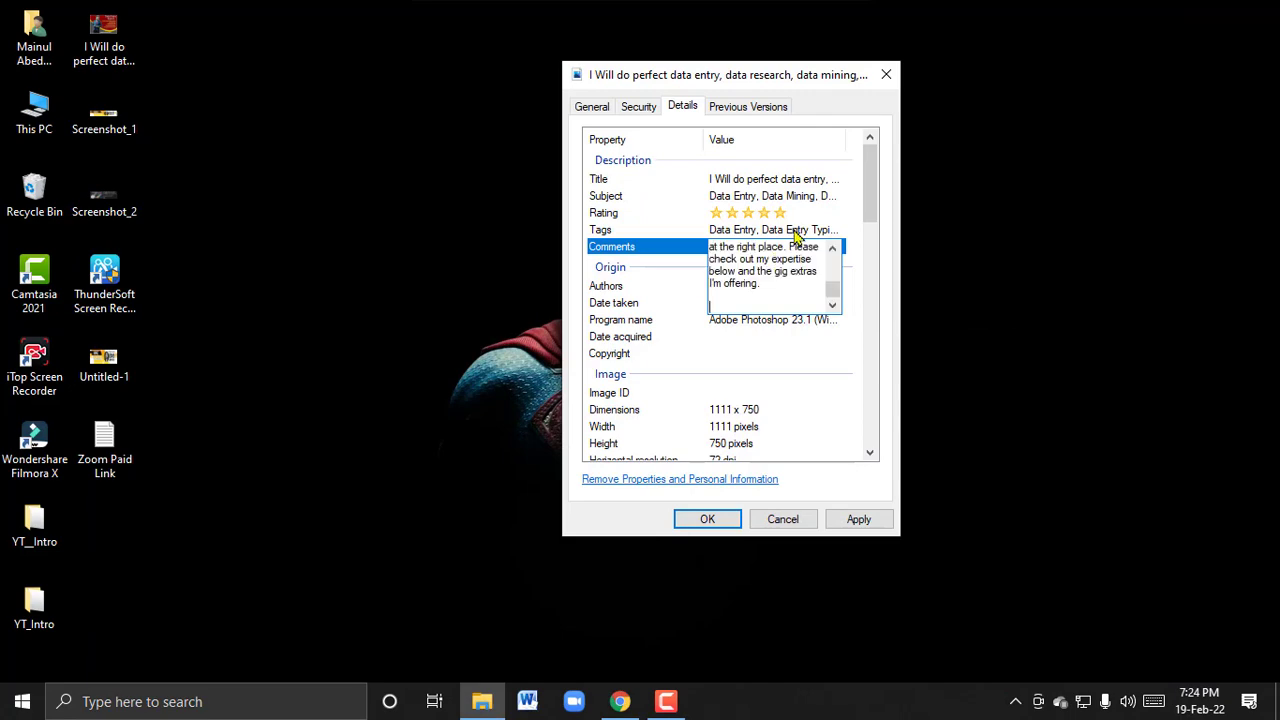
# Examine the Expertise list in the Gig Details document, from "Data Entry - Online/Offline" down to "data scraping", and return to the image properties
pyautogui.click(620, 701)
pyautogui.scroll(-3, 383, 414)
pyautogui.click(235, 337)
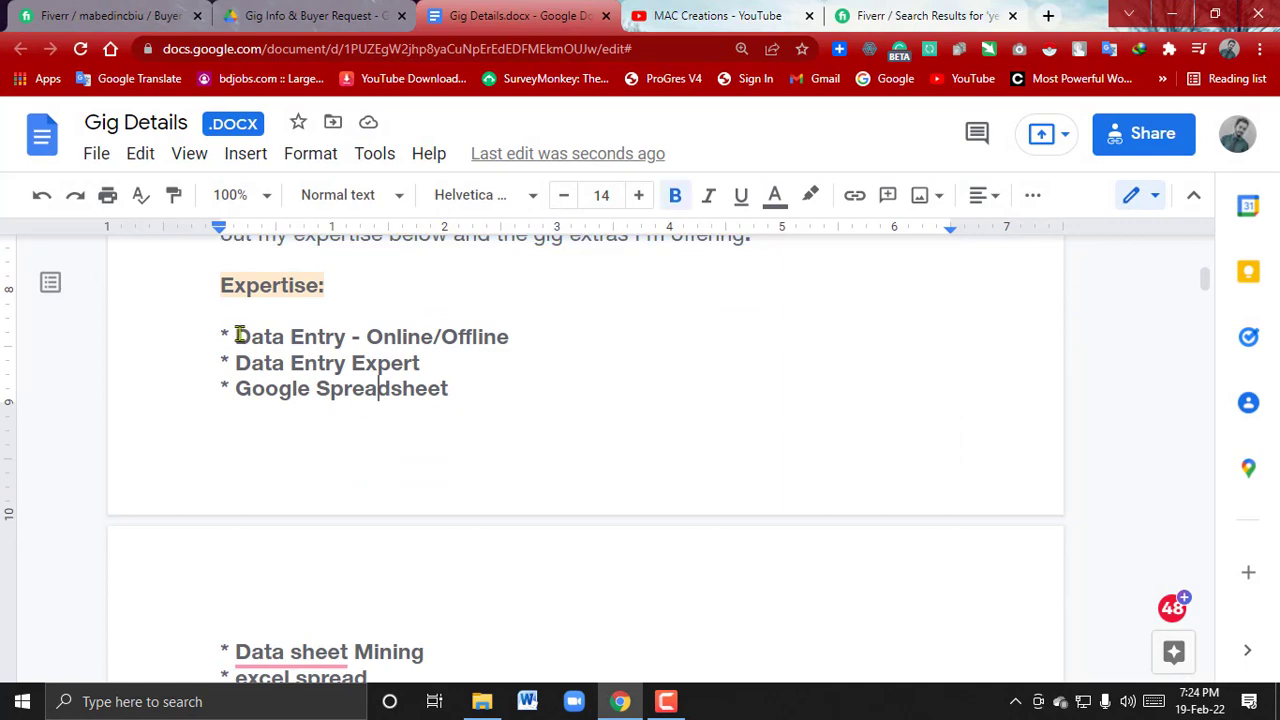
pyautogui.keyDown('shift'); pyautogui.click(484, 430); pyautogui.keyUp('shift')
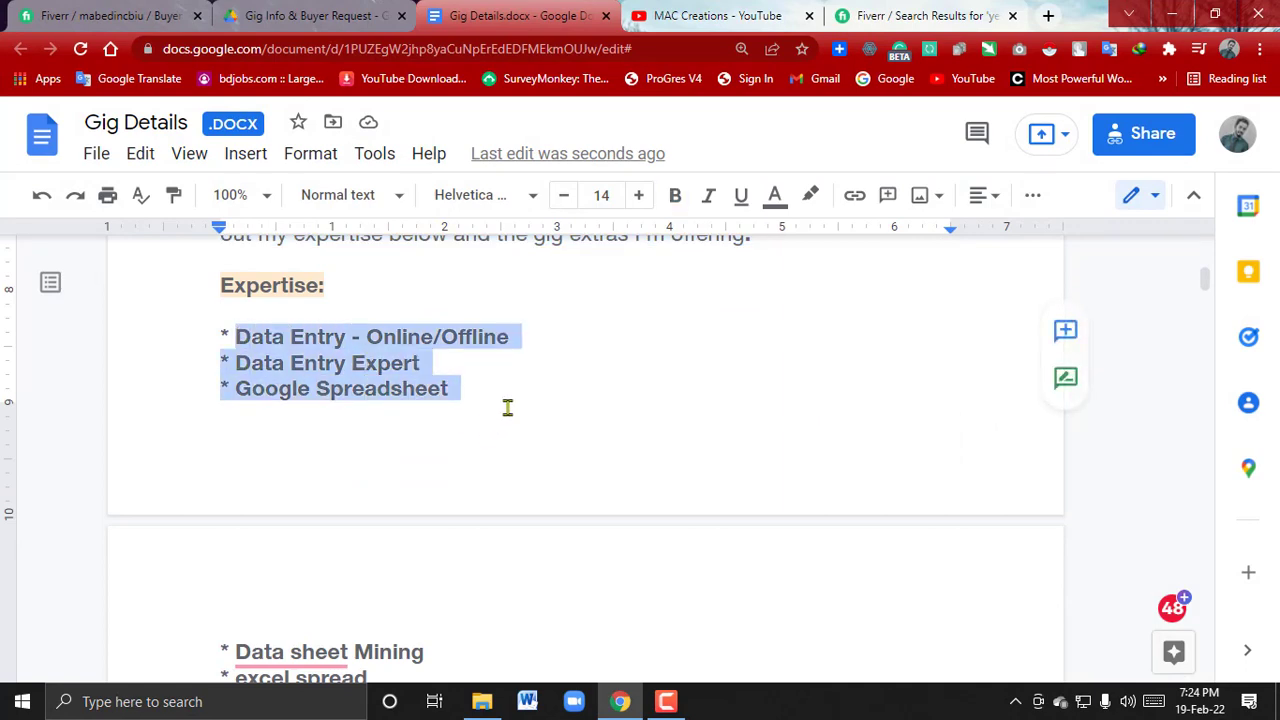
pyautogui.click(549, 391)
pyautogui.scroll(-1, 480, 382)
pyautogui.scroll(3, 337, 319)
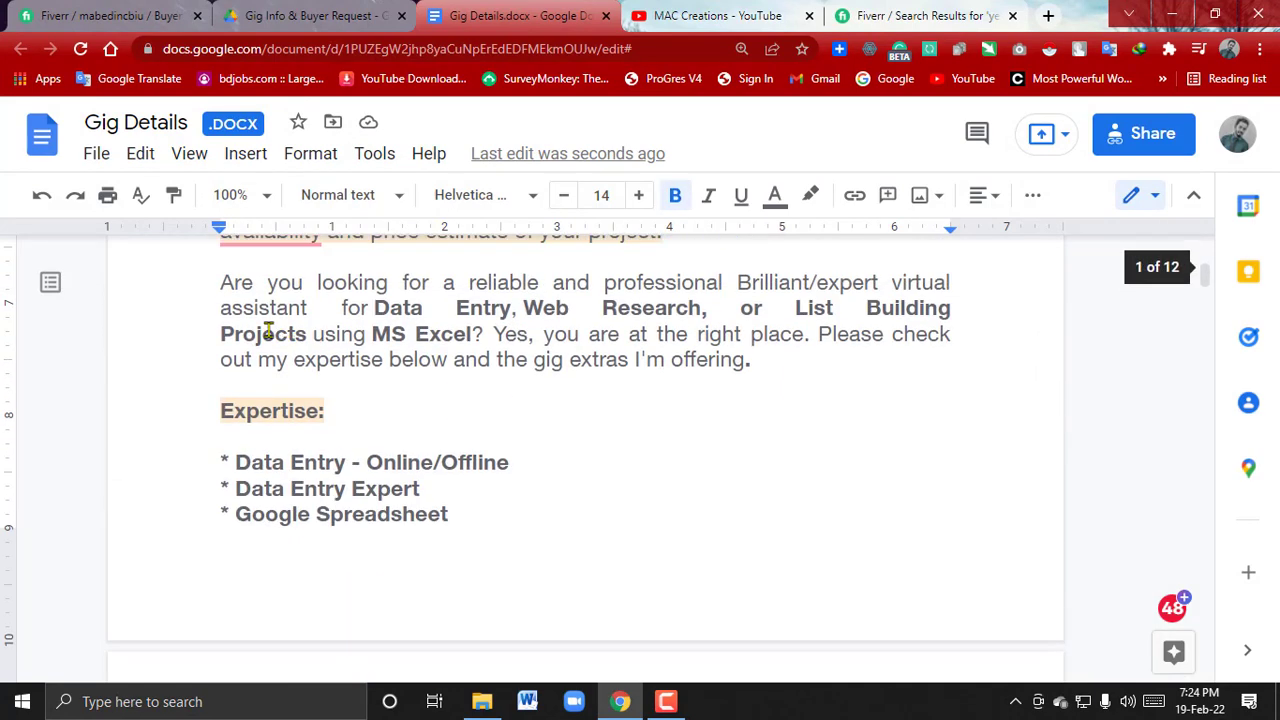
pyautogui.moveTo(244, 462); pyautogui.dragTo(372, 490)
pyautogui.click(495, 510)
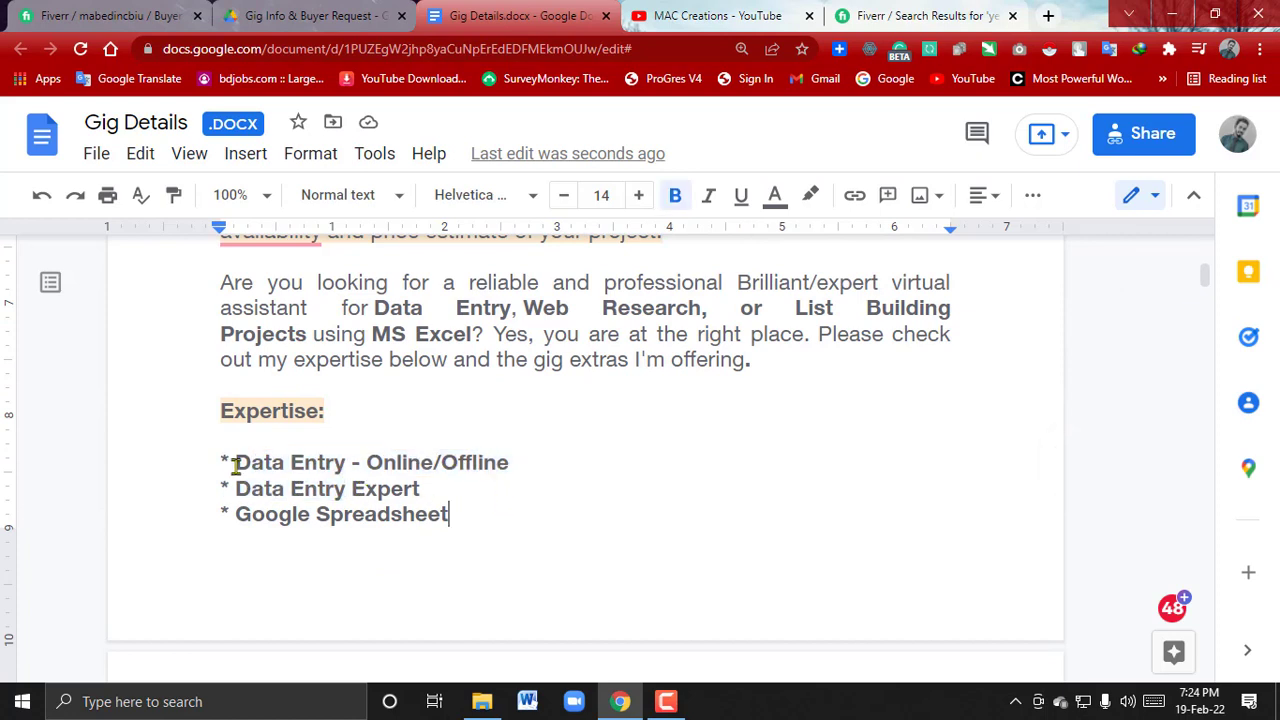
pyautogui.moveTo(228, 461); pyautogui.dragTo(214, 457)
pyautogui.scroll(-1, 285, 488)
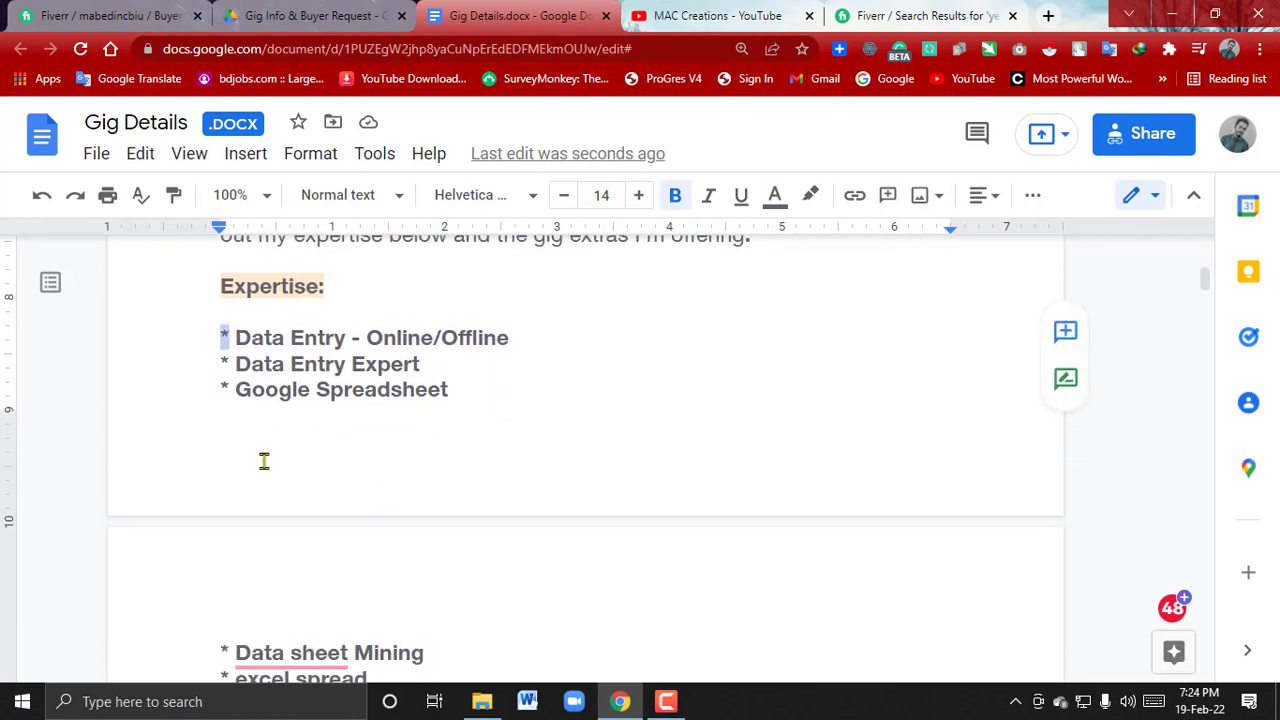
pyautogui.click(234, 352)
pyautogui.click(487, 362)
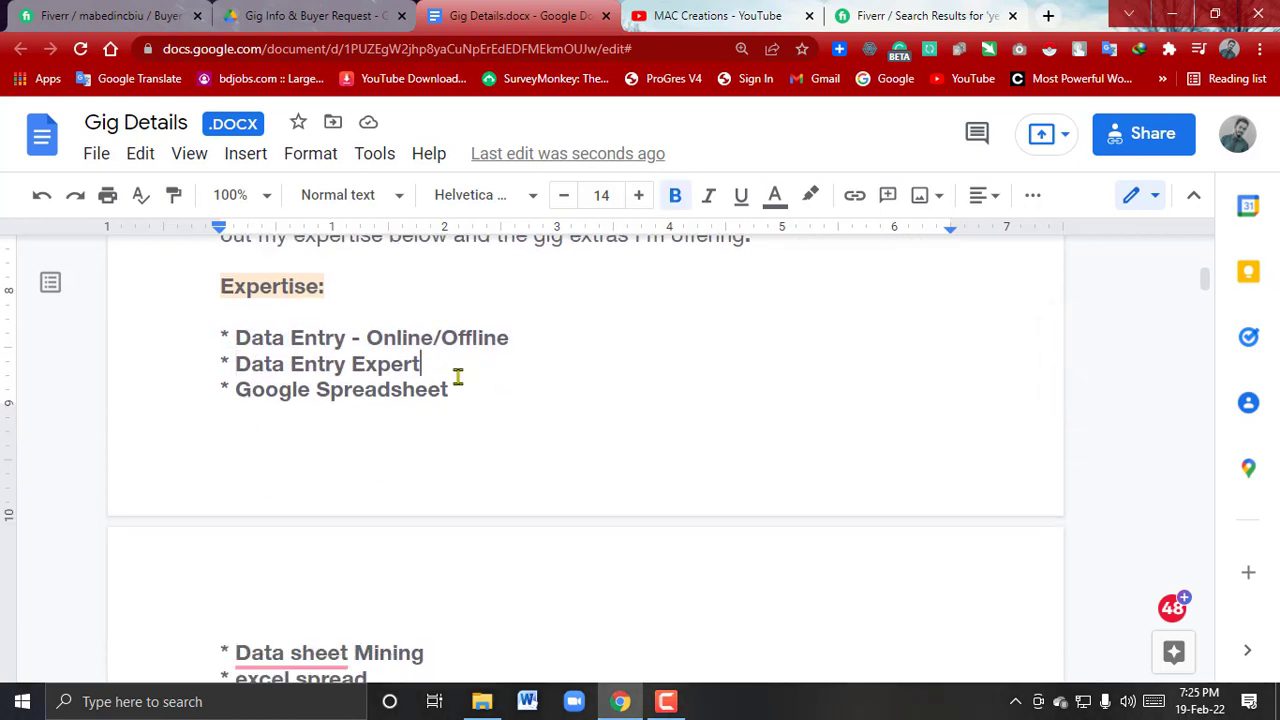
pyautogui.click(524, 342)
pyautogui.scroll(-1, 481, 387)
pyautogui.scroll(-4, 481, 387)
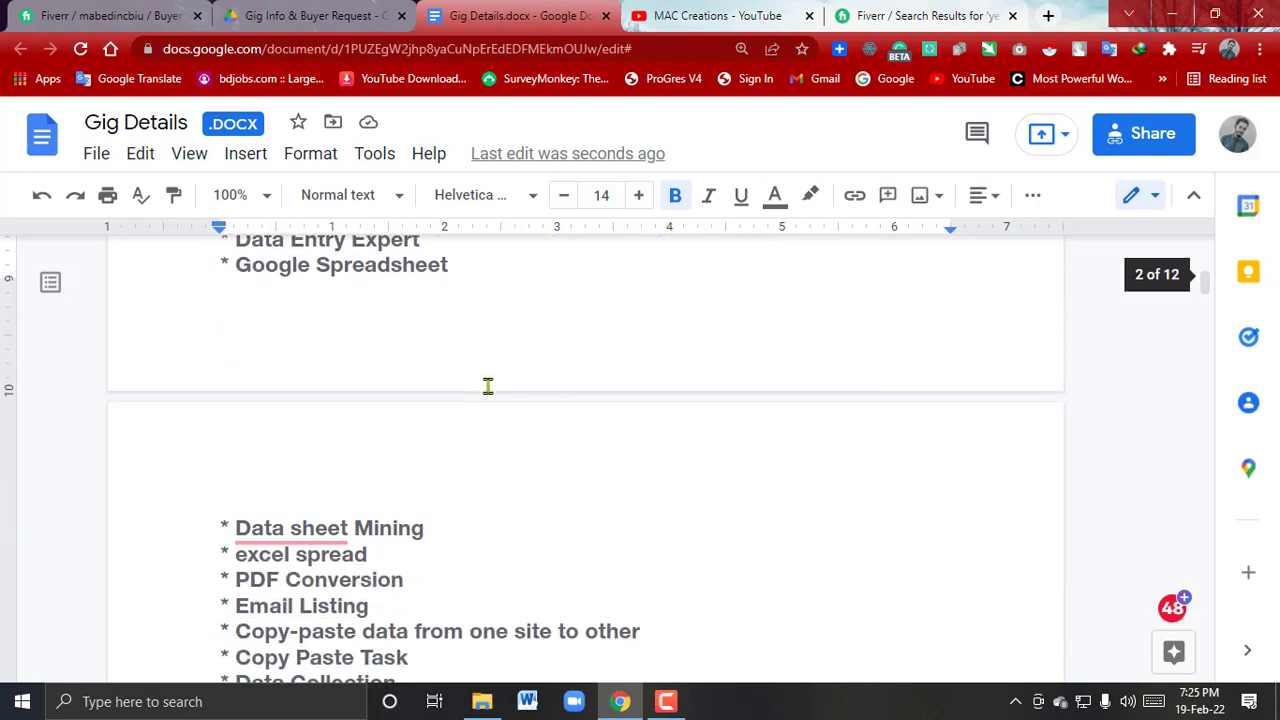
pyautogui.click(430, 280)
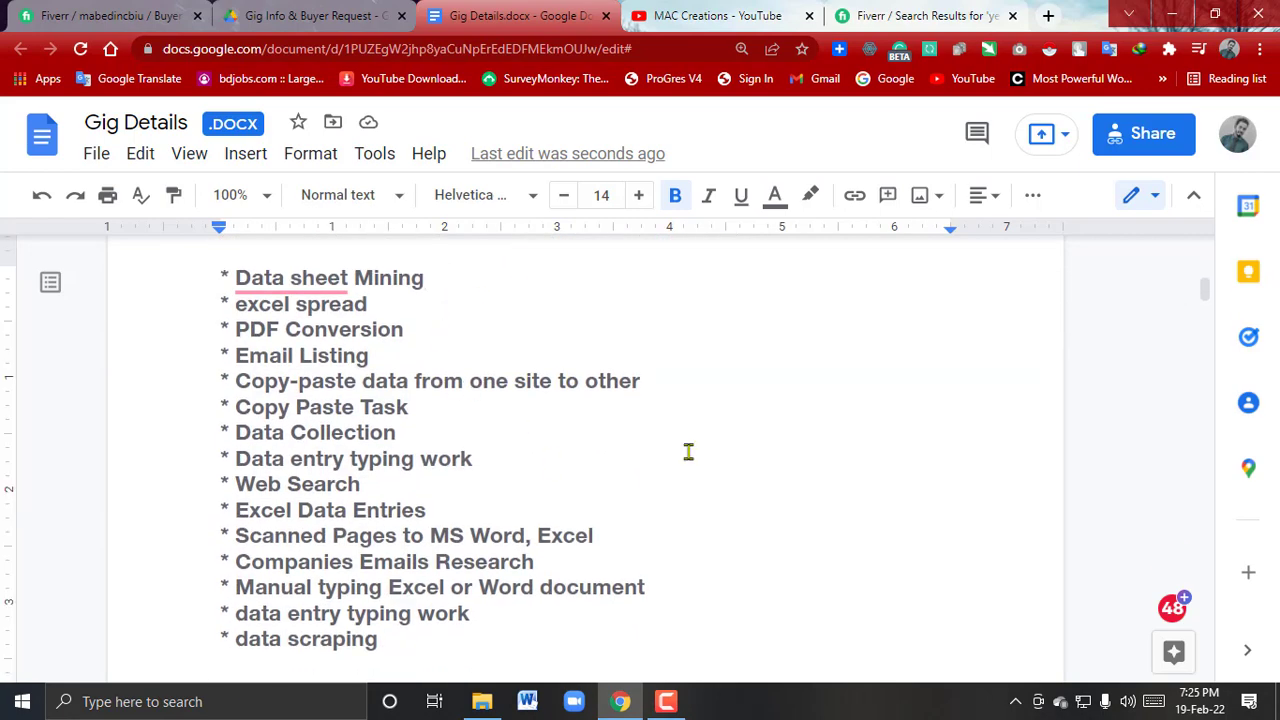
pyautogui.click(1172, 14)
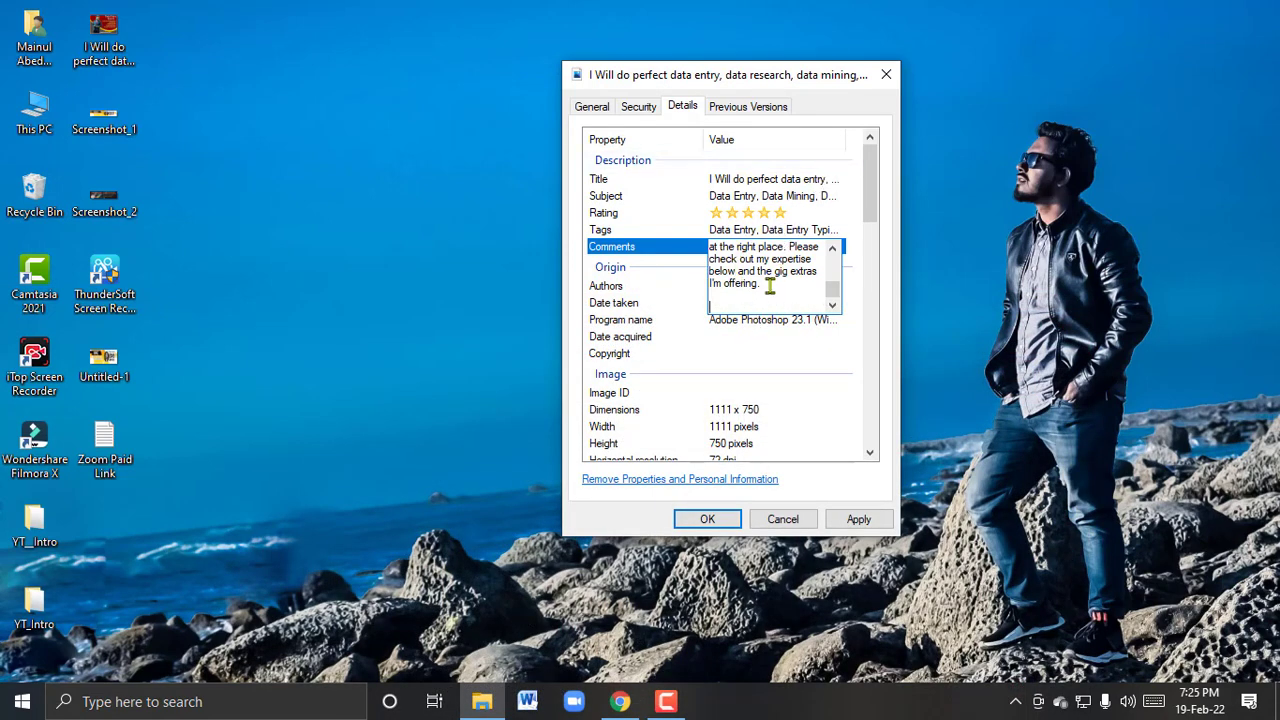
# Replace the gig image's Authors property with the seller's Fiverr username and move on to the empty Copyright property
pyautogui.scroll(3, 769, 285)
pyautogui.press('Tab')
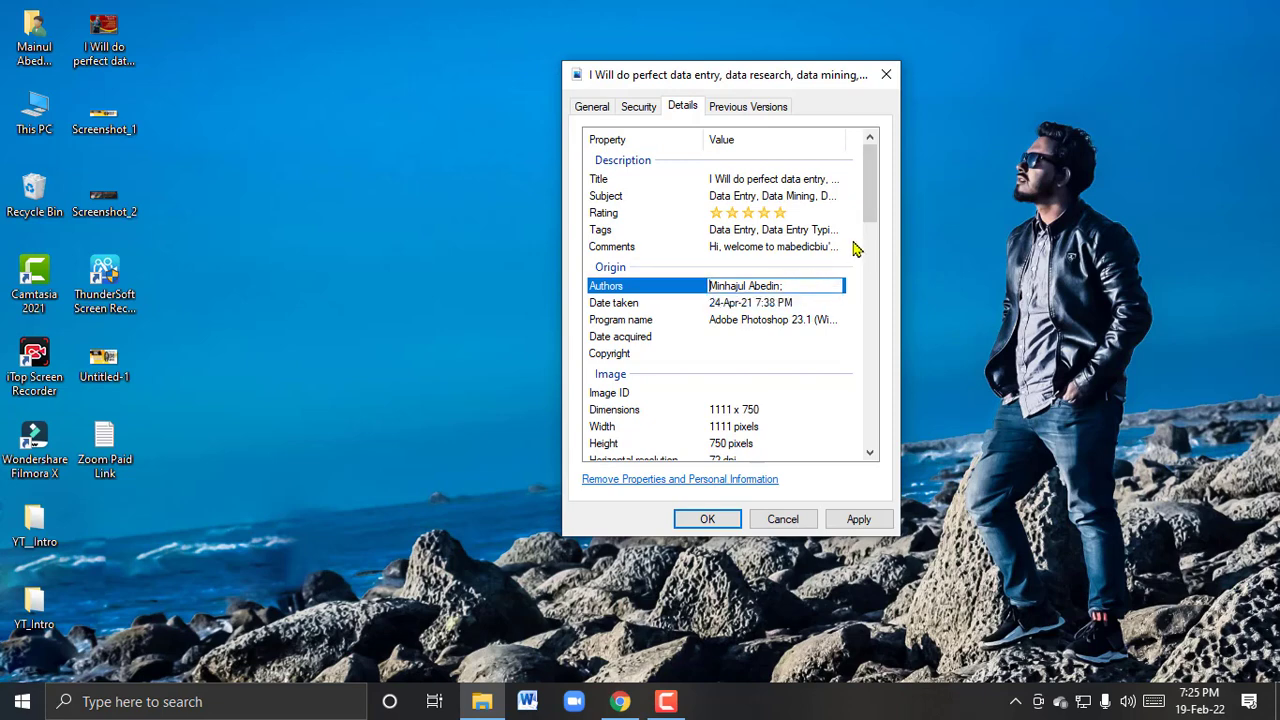
pyautogui.hotkey('ctrl', 'a')
pyautogui.press('BackSpace')
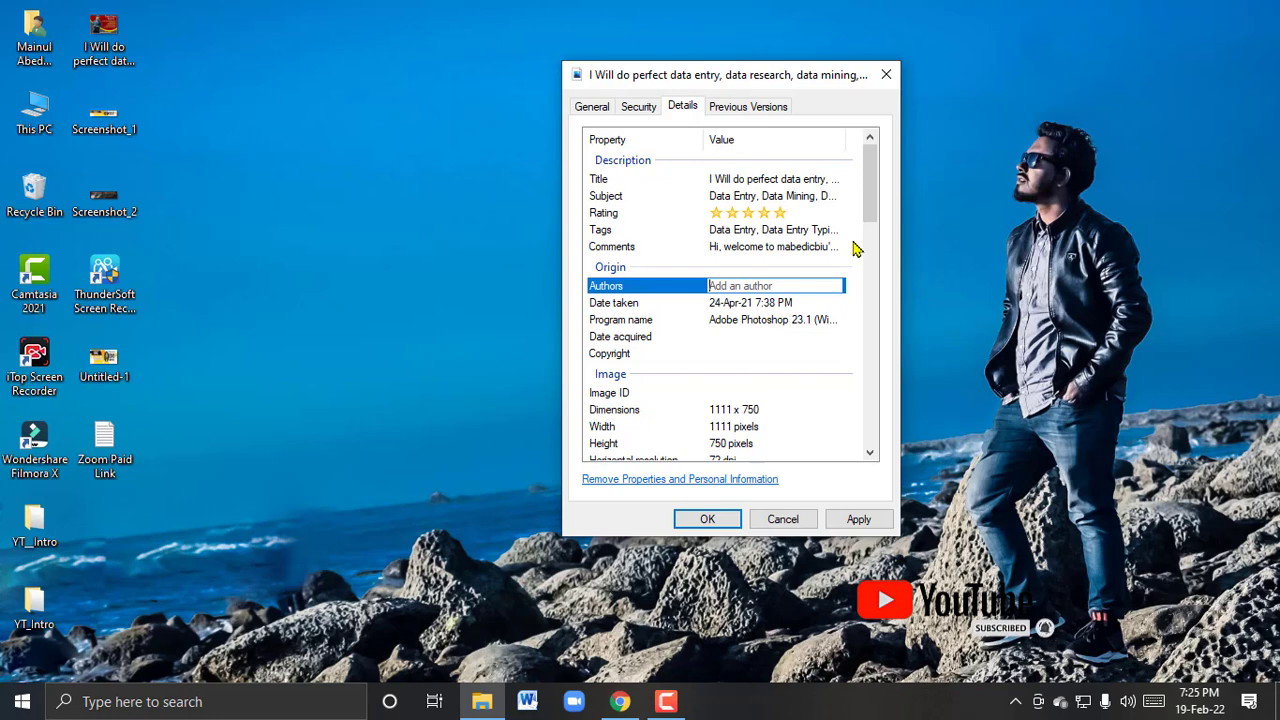
pyautogui.write('mab;')
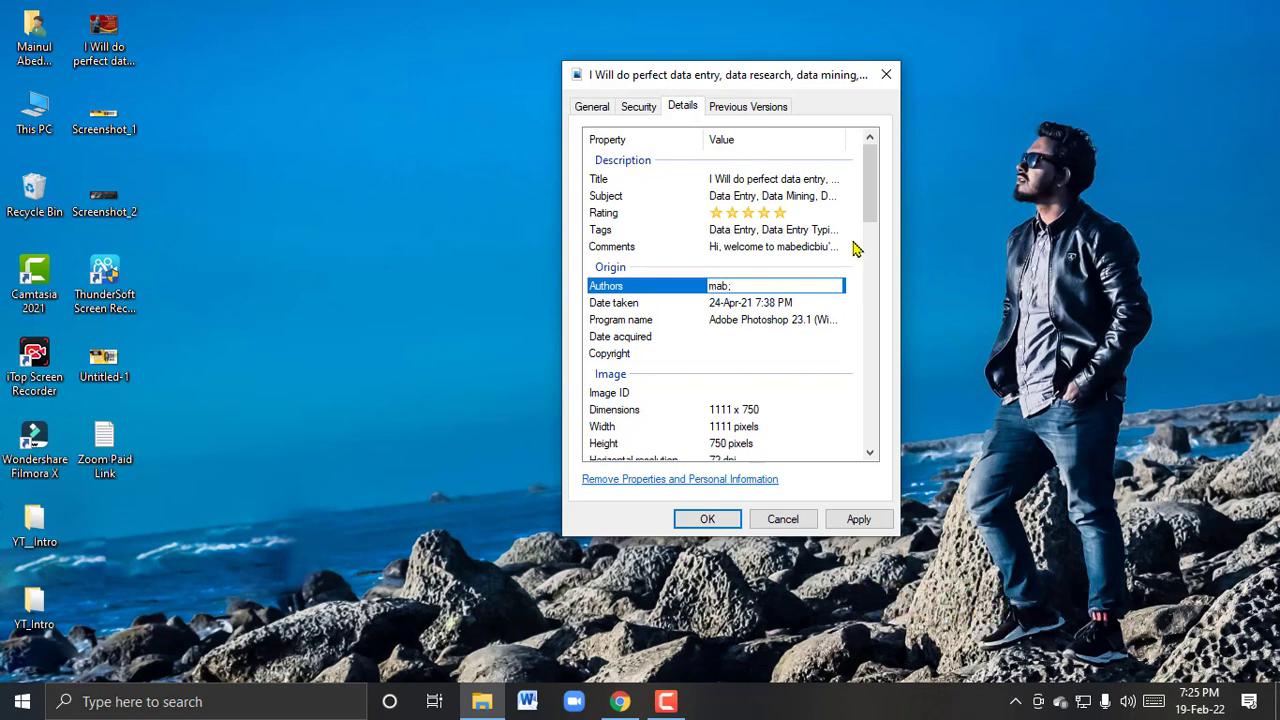
pyautogui.write('edincbiu')
pyautogui.press('Tab')
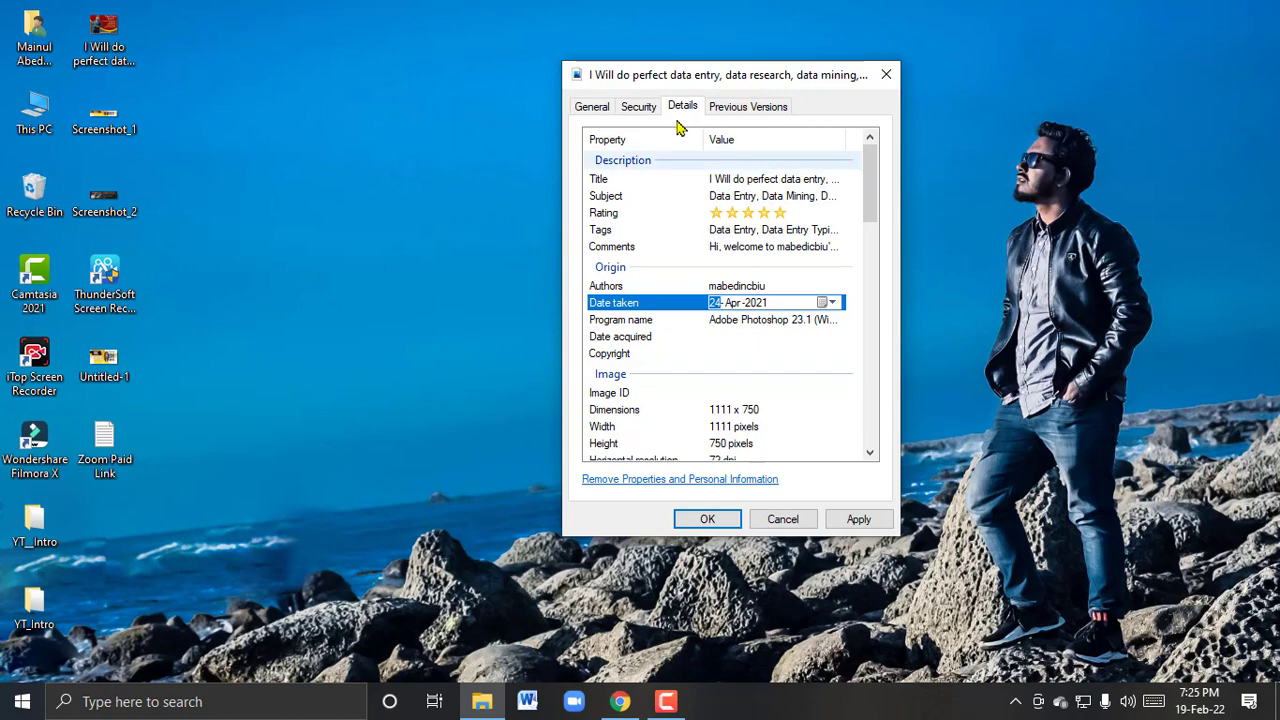
pyautogui.press('Tab')
pyautogui.press('Tab')
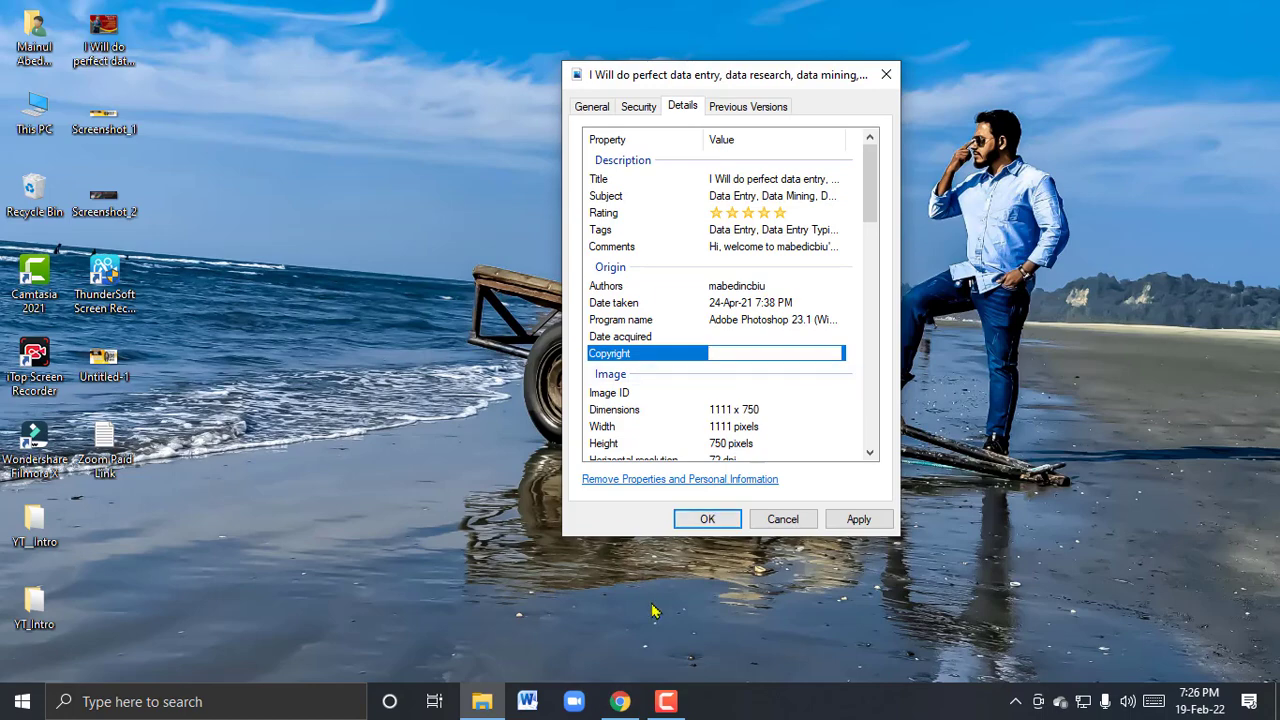
# Search Google for "Data Entry Gig iamge" in a new browser tab
pyautogui.click(620, 701)
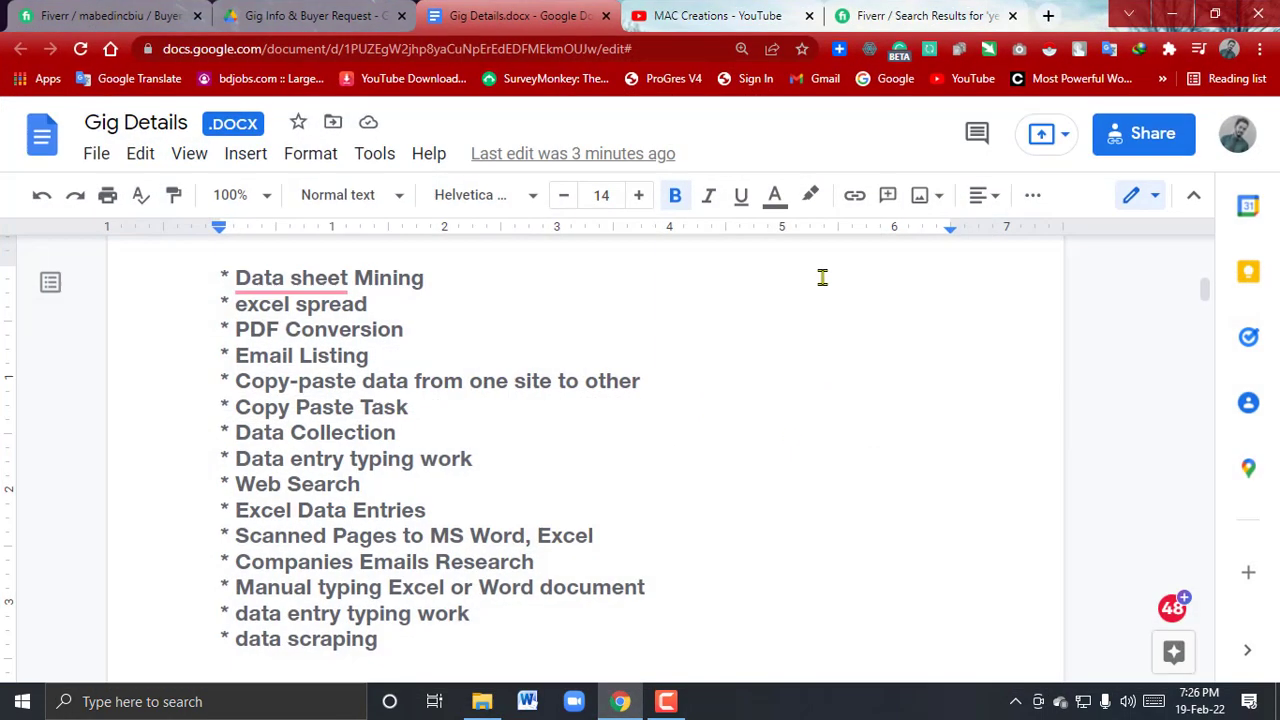
pyautogui.click(1048, 16)
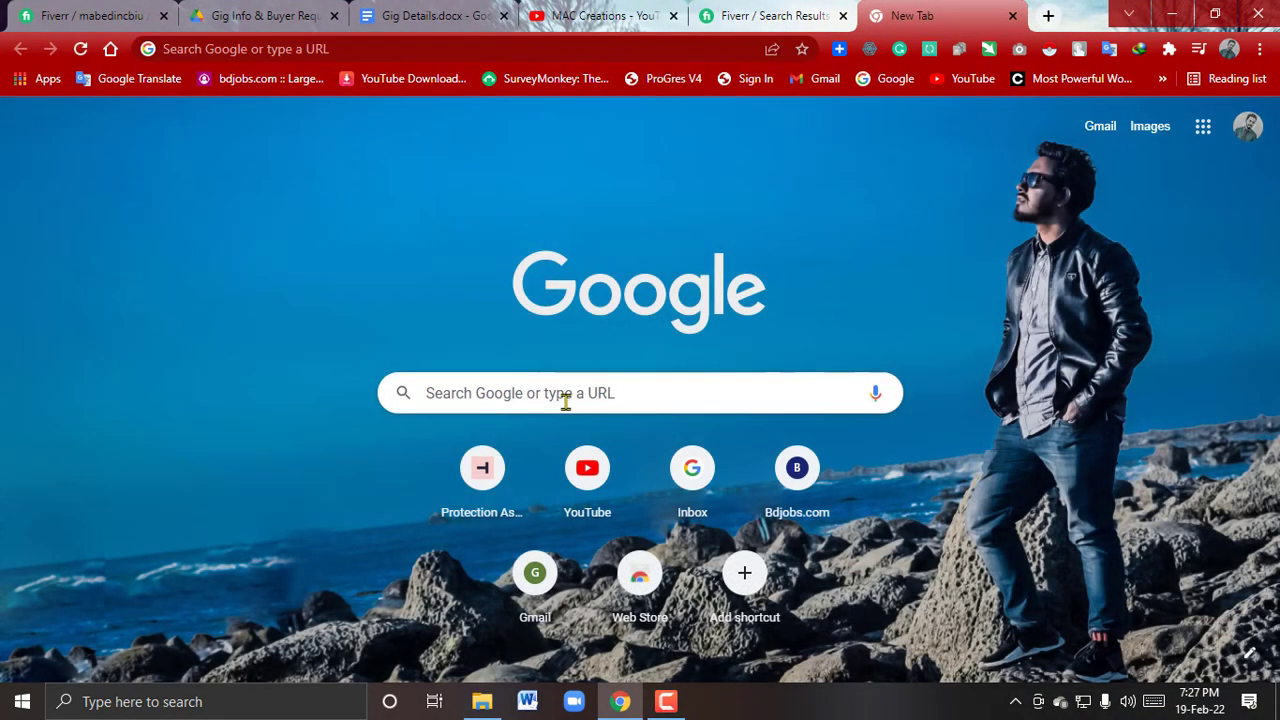
pyautogui.click(564, 398)
pyautogui.write('Data Entry Gi')
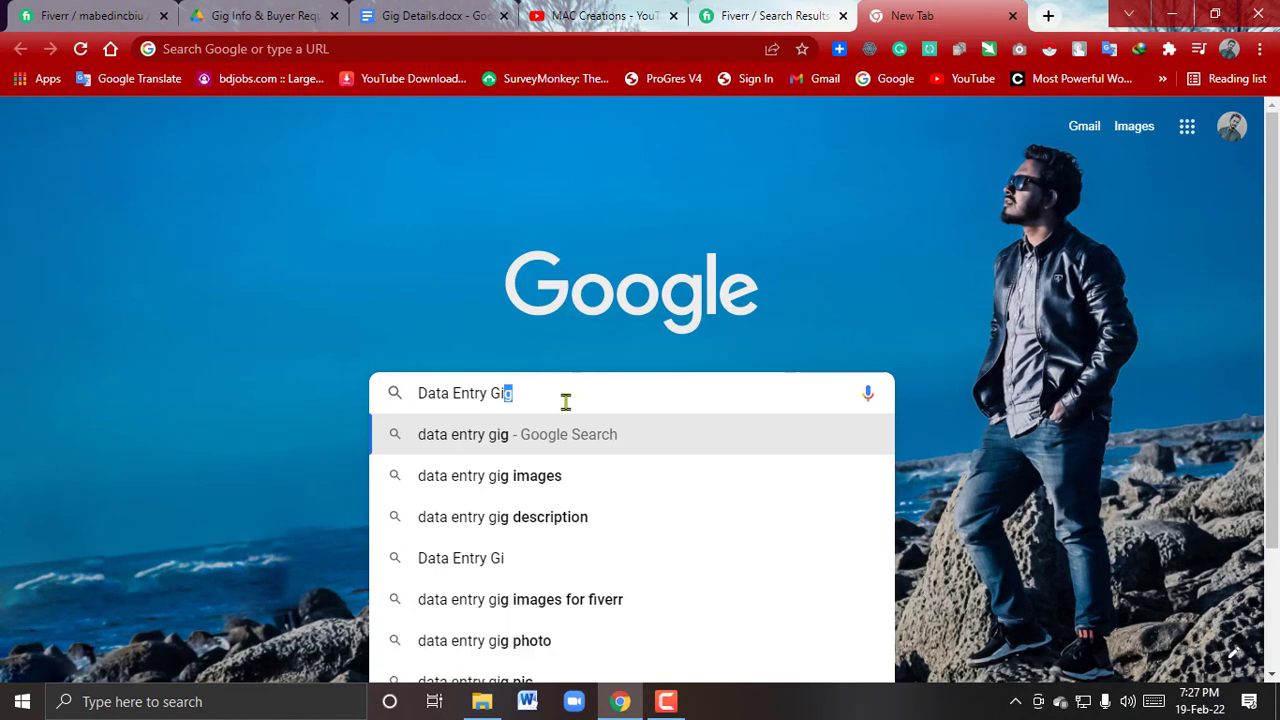
pyautogui.press('BackSpace')
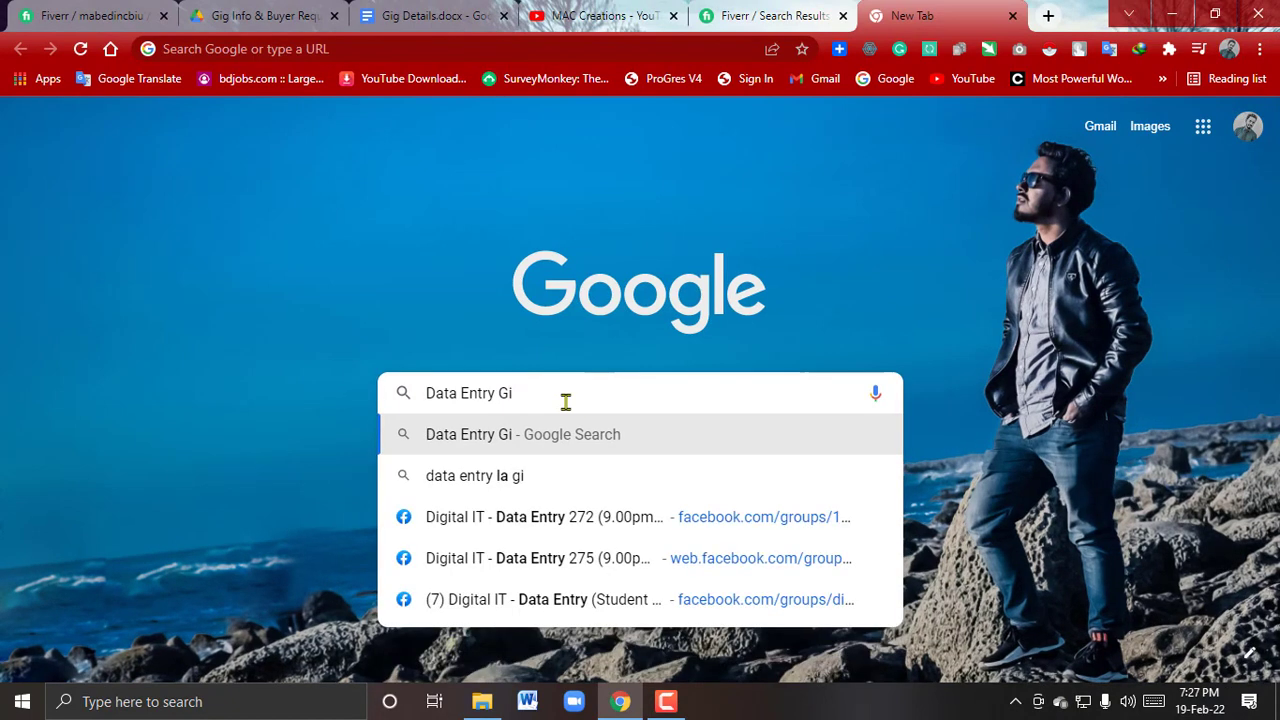
pyautogui.write('g iam')
pyautogui.write('ge')
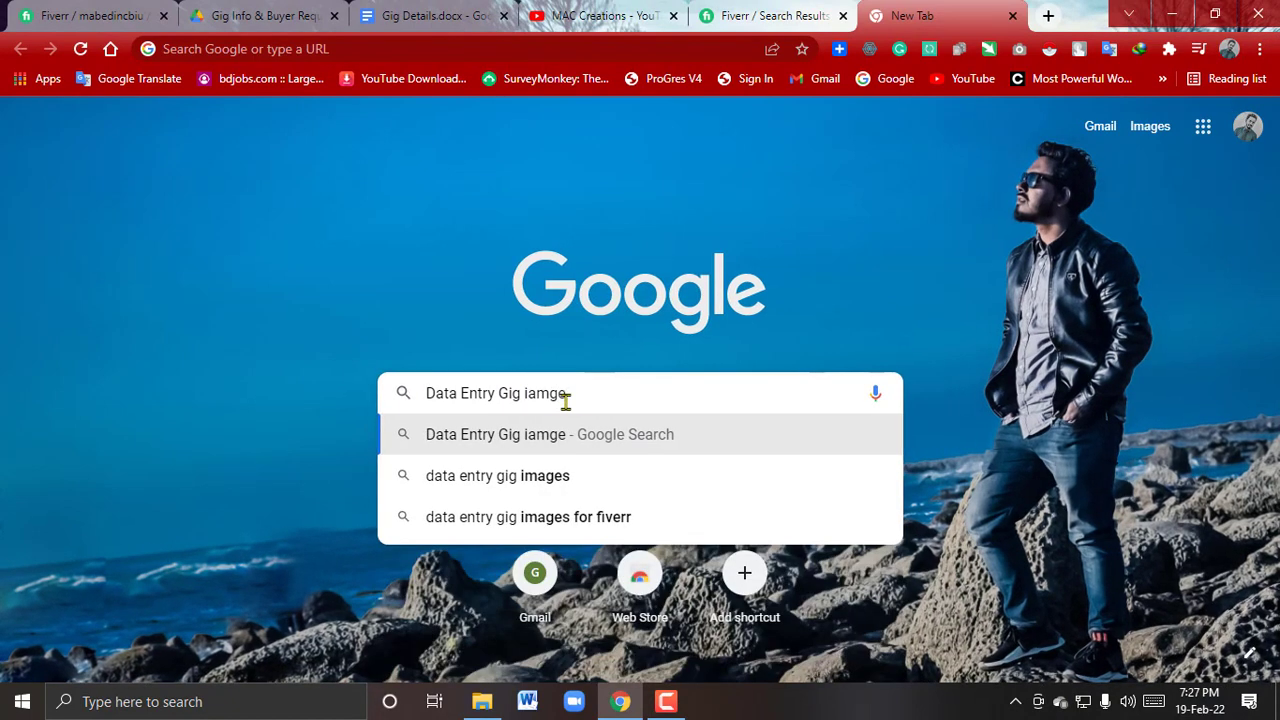
pyautogui.press('Return')
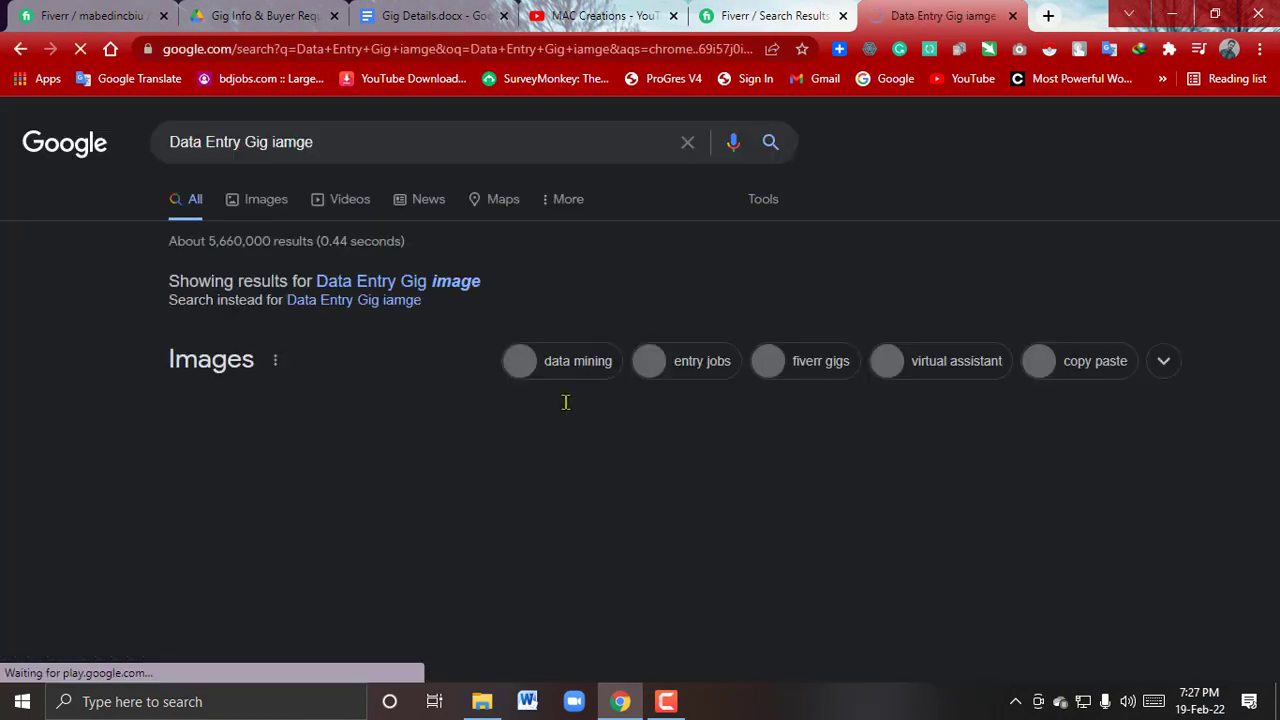
# Preview the green "Expert Service Data Entry" image from the Google results and examine the copyright link in its details
pyautogui.scroll(-1, 668, 338)
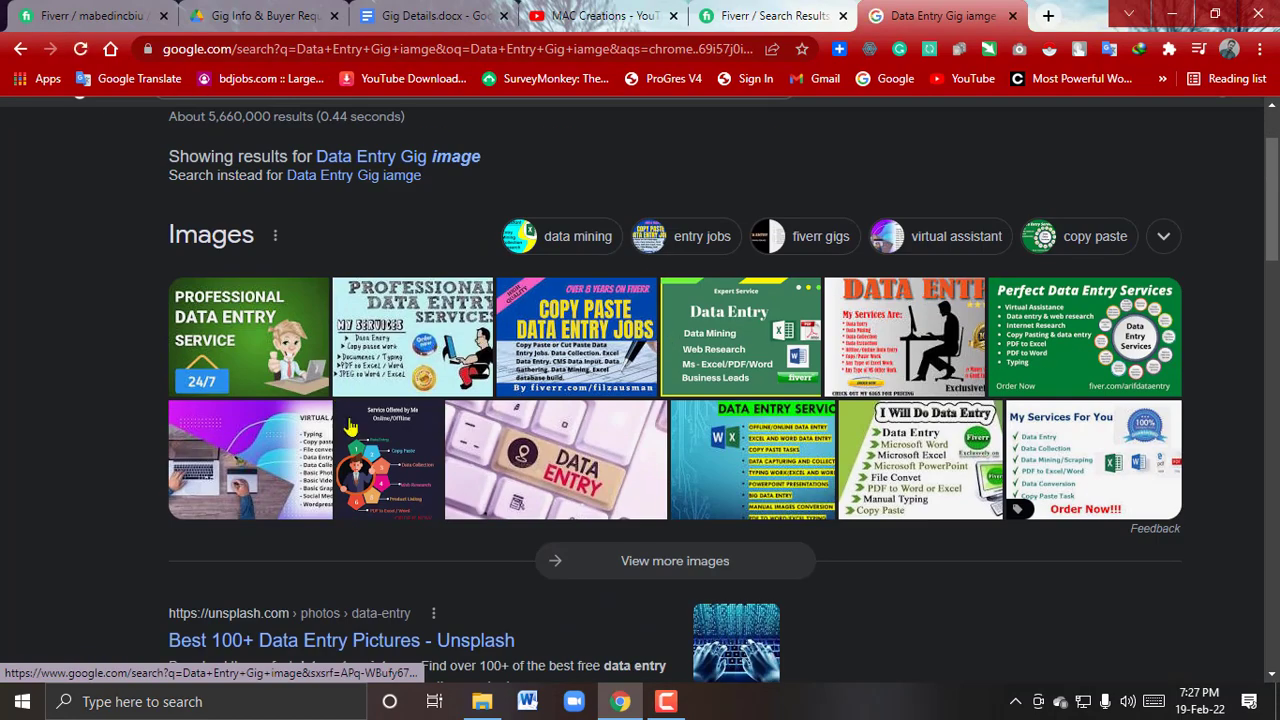
pyautogui.scroll(-1, 355, 425)
pyautogui.scroll(-5, 405, 417)
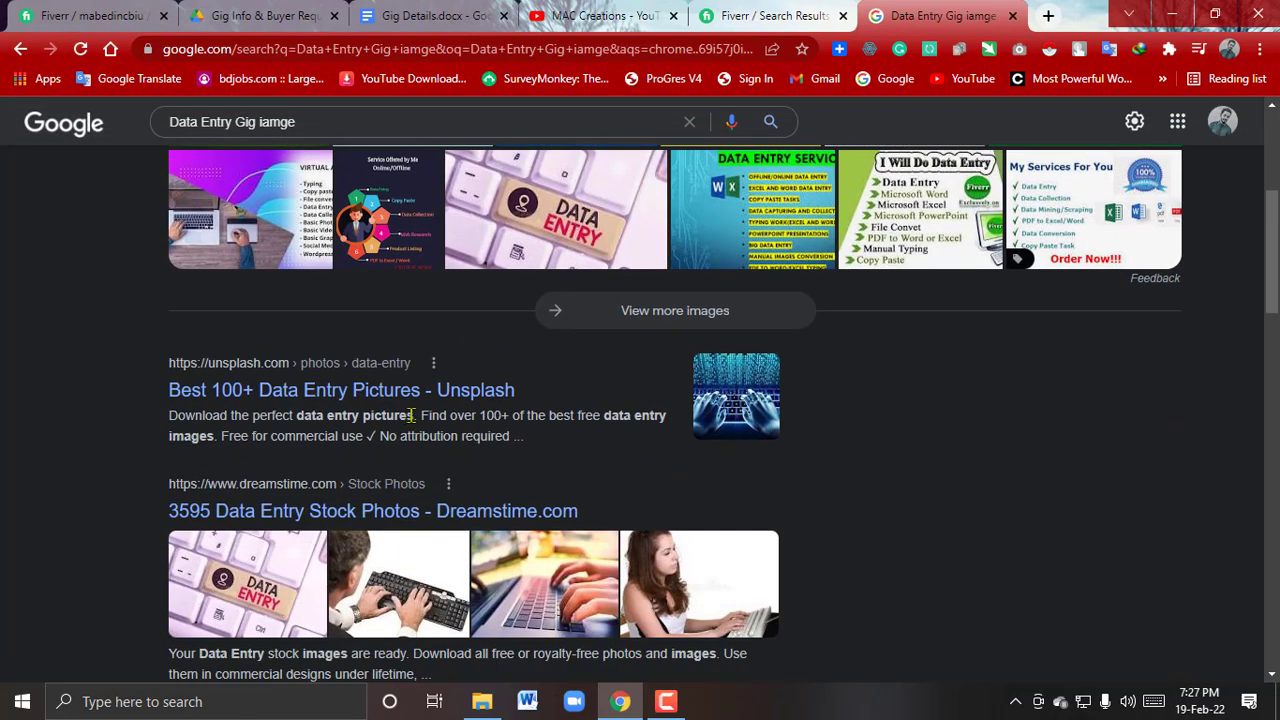
pyautogui.scroll(8, 620, 452)
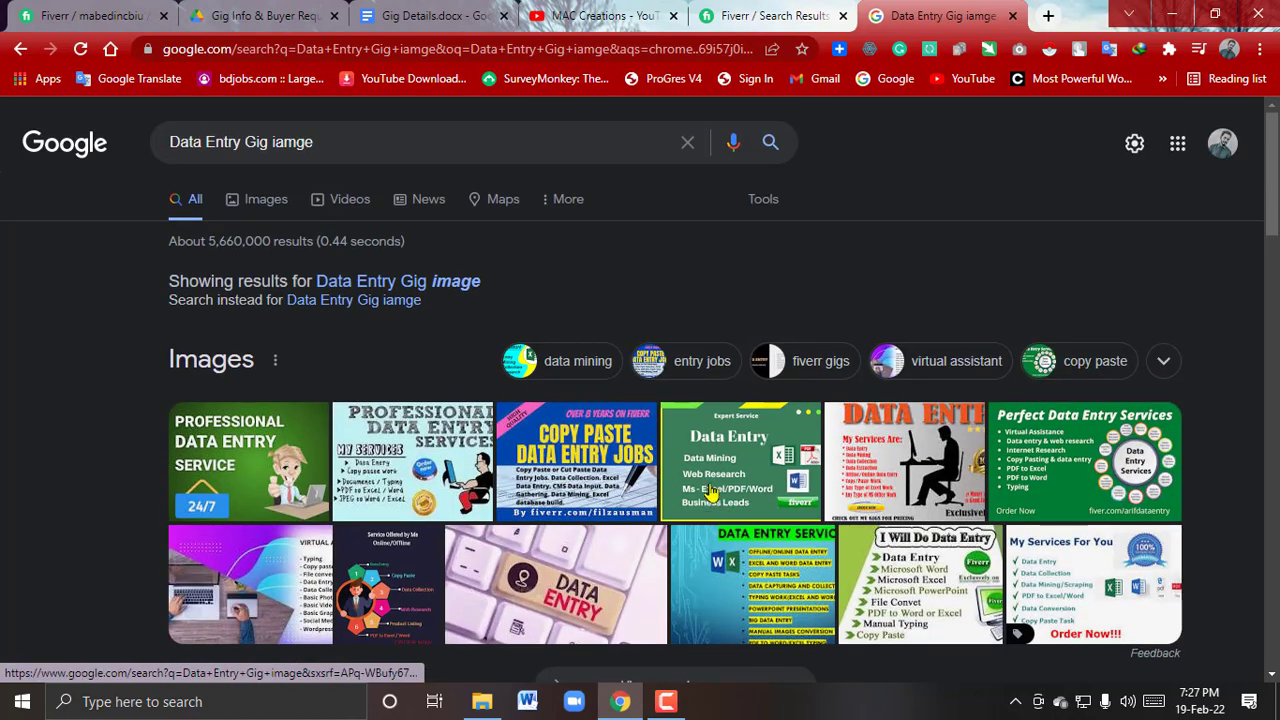
pyautogui.click(710, 492)
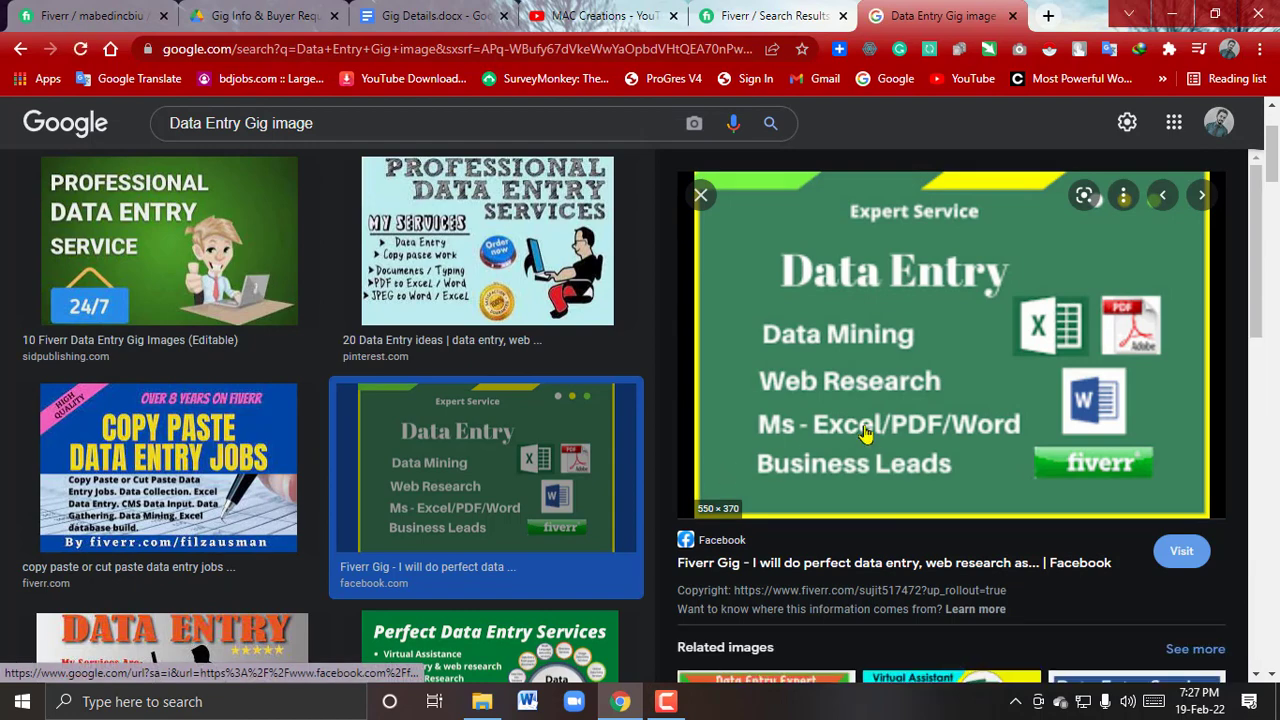
pyautogui.scroll(2, 663, 334)
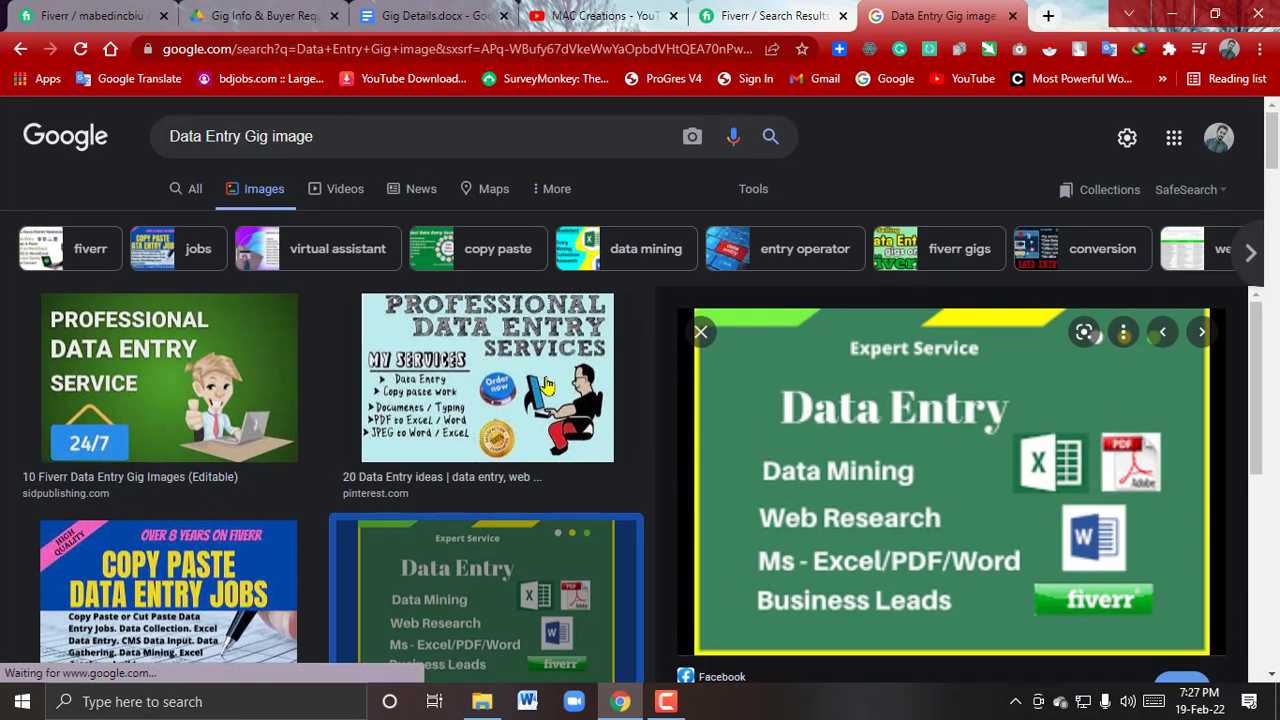
pyautogui.scroll(-3, 666, 403)
pyautogui.scroll(-2, 725, 447)
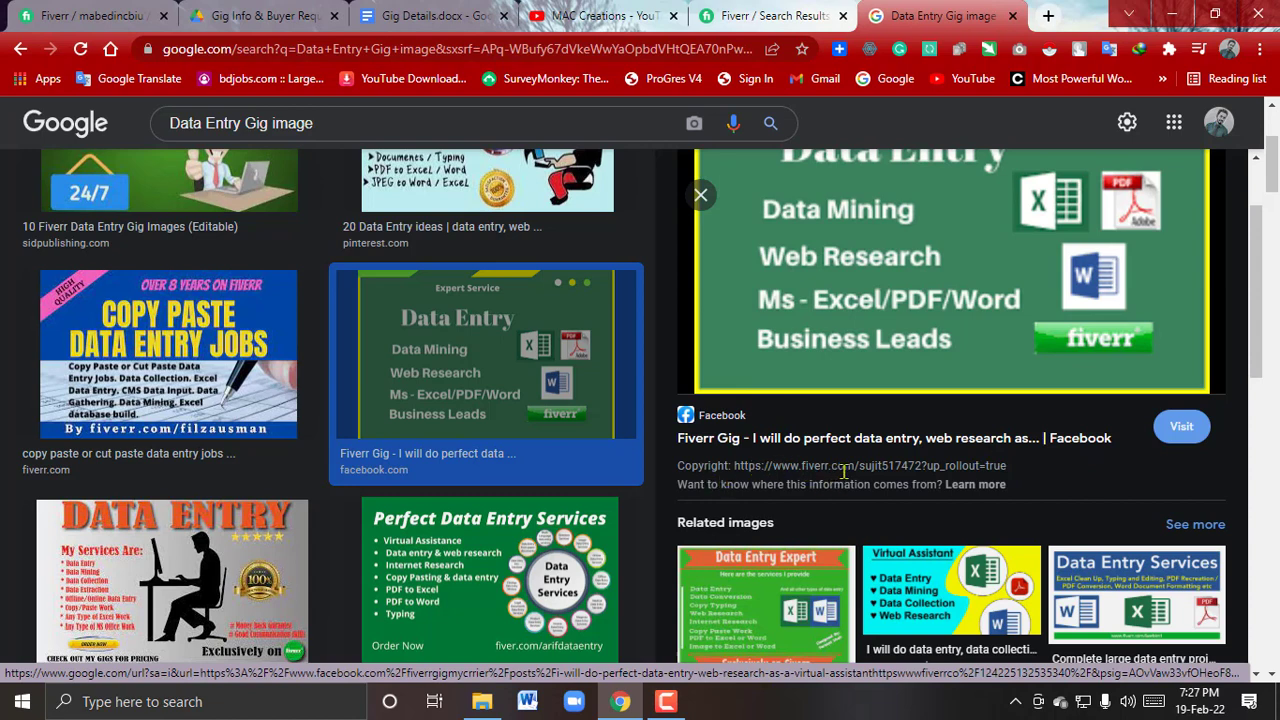
pyautogui.moveTo(860, 468); pyautogui.dragTo(894, 468)
pyautogui.click(910, 468)
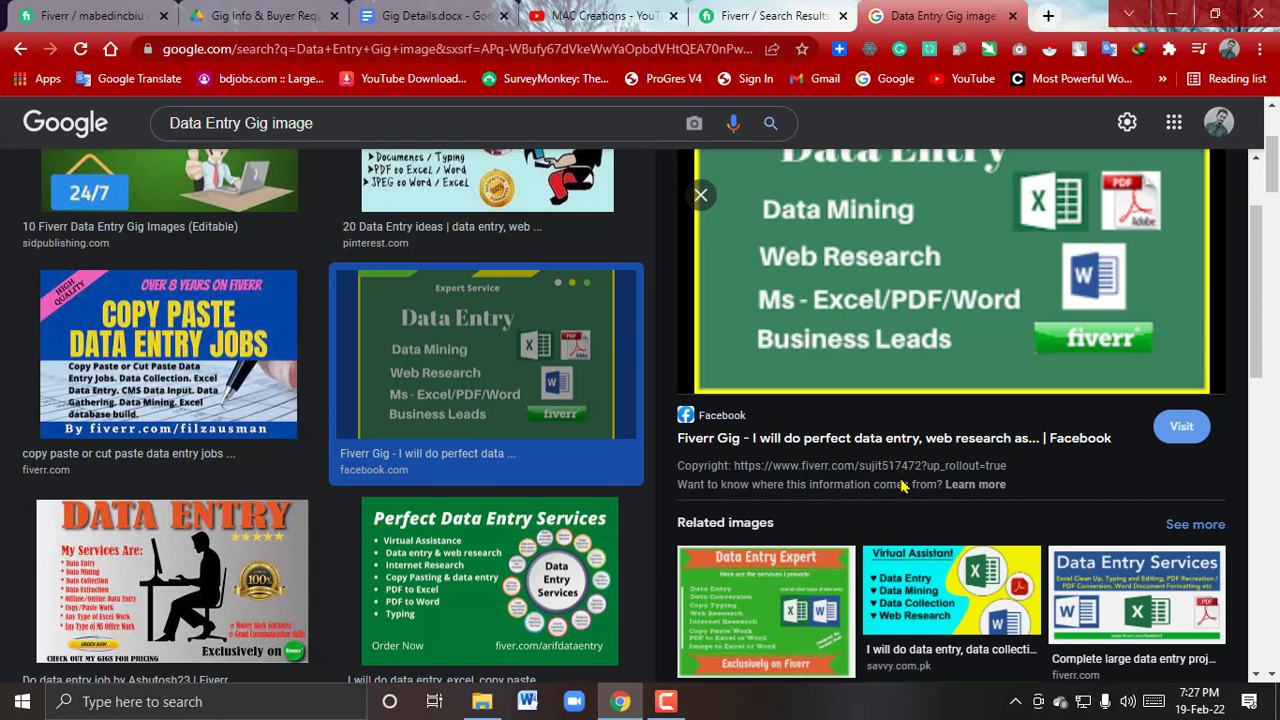
# Open the Facebook post that the green Data Entry image comes from and look through it
pyautogui.click(871, 312)
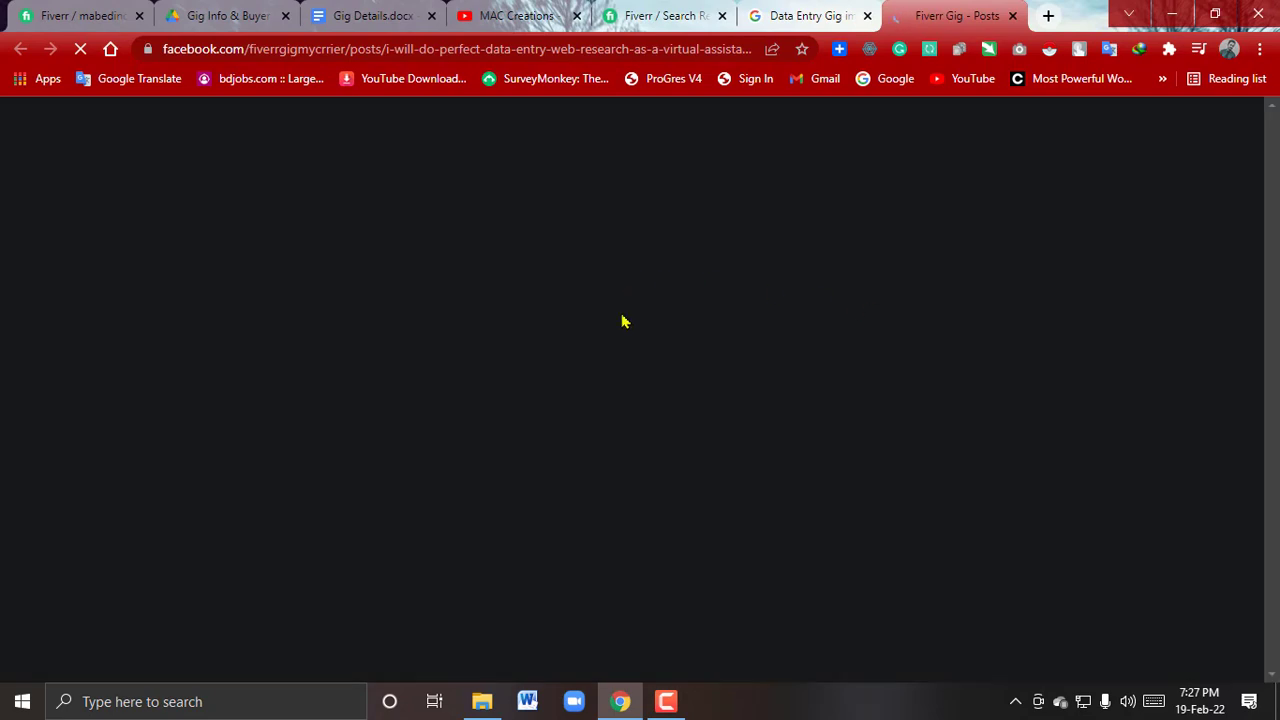
pyautogui.scroll(-2, 677, 297)
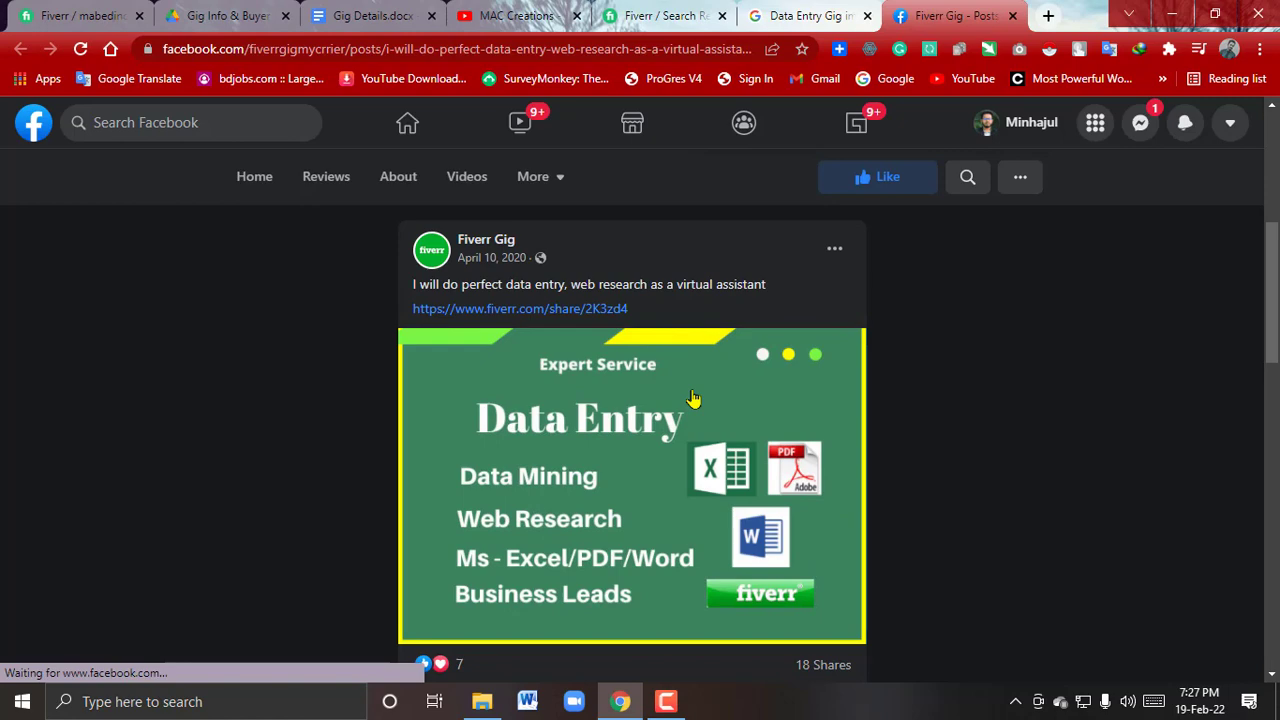
pyautogui.scroll(-3, 693, 397)
pyautogui.scroll(4, 571, 337)
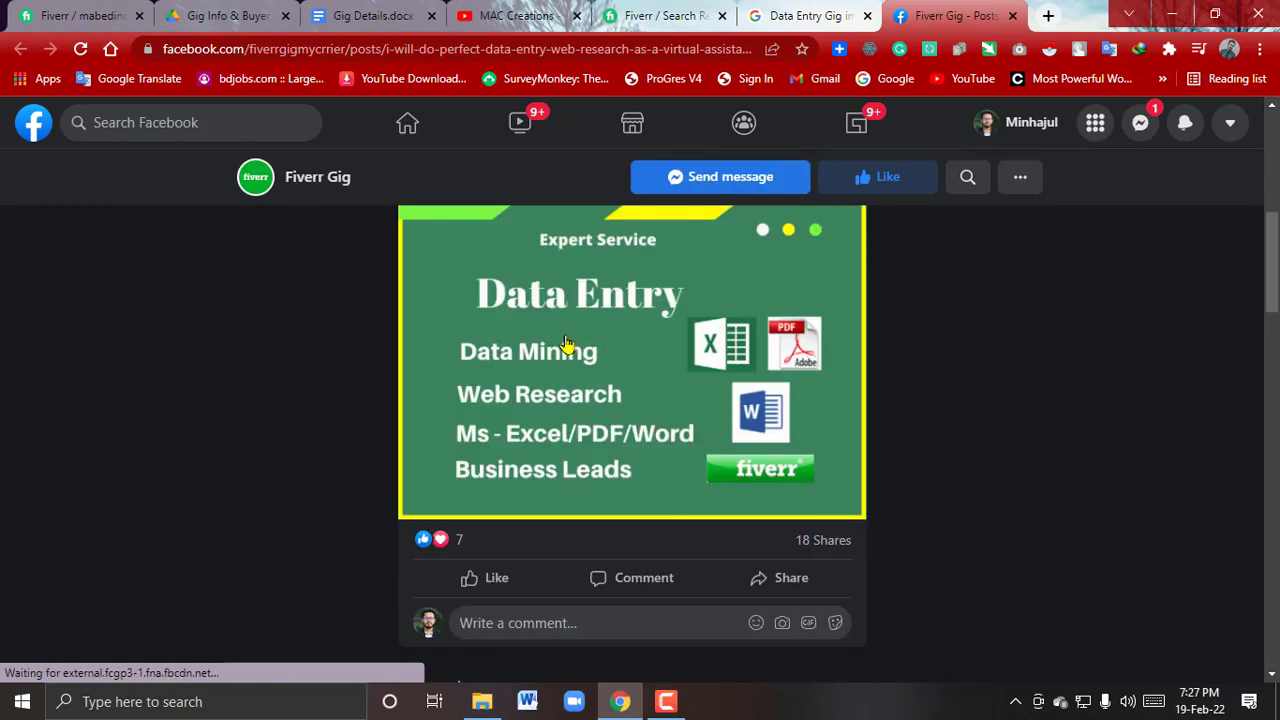
# Check the Fiverr gig link in the Facebook post, and close both pages to return to the Google image preview
pyautogui.click(518, 436)
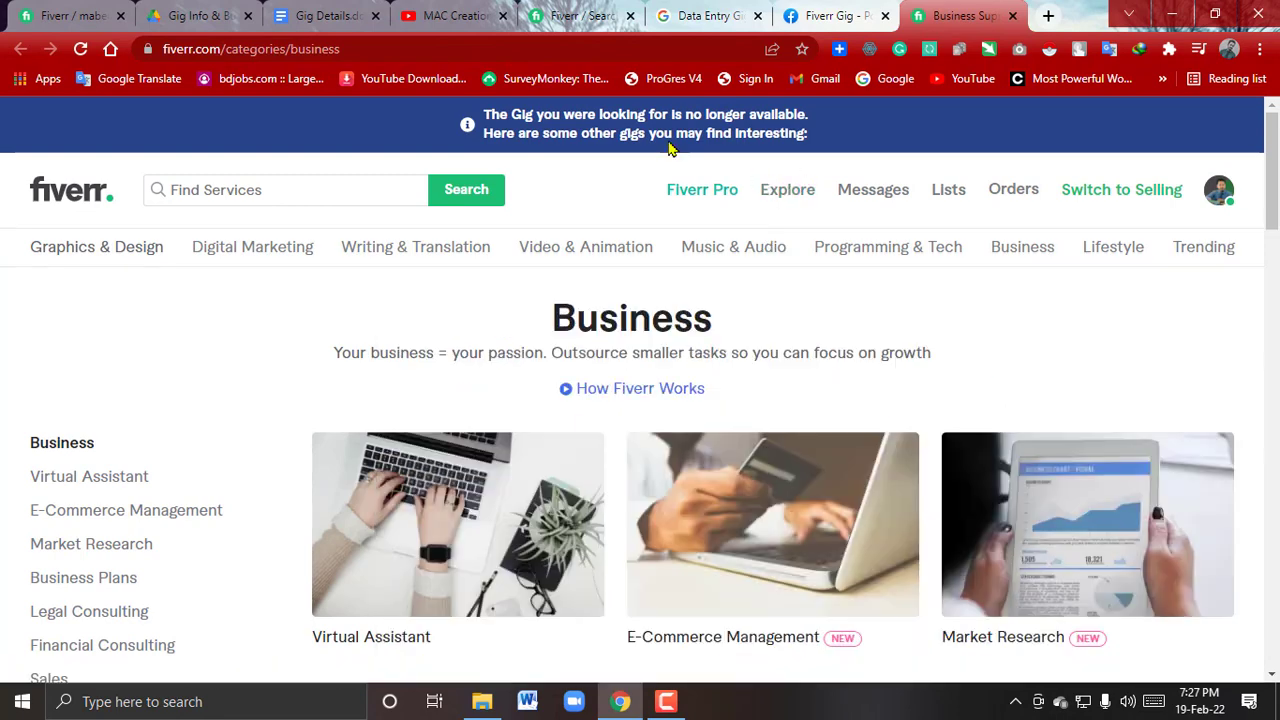
pyautogui.scroll(-3, 1137, 274)
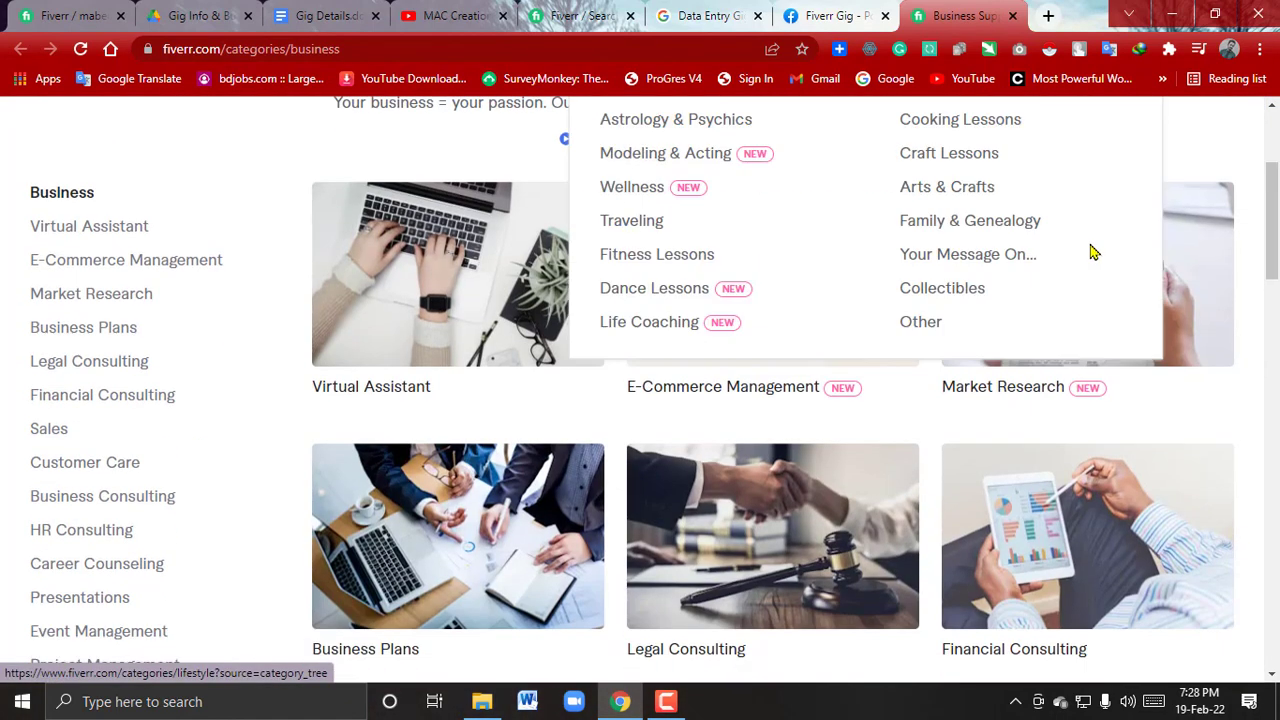
pyautogui.click(1013, 16)
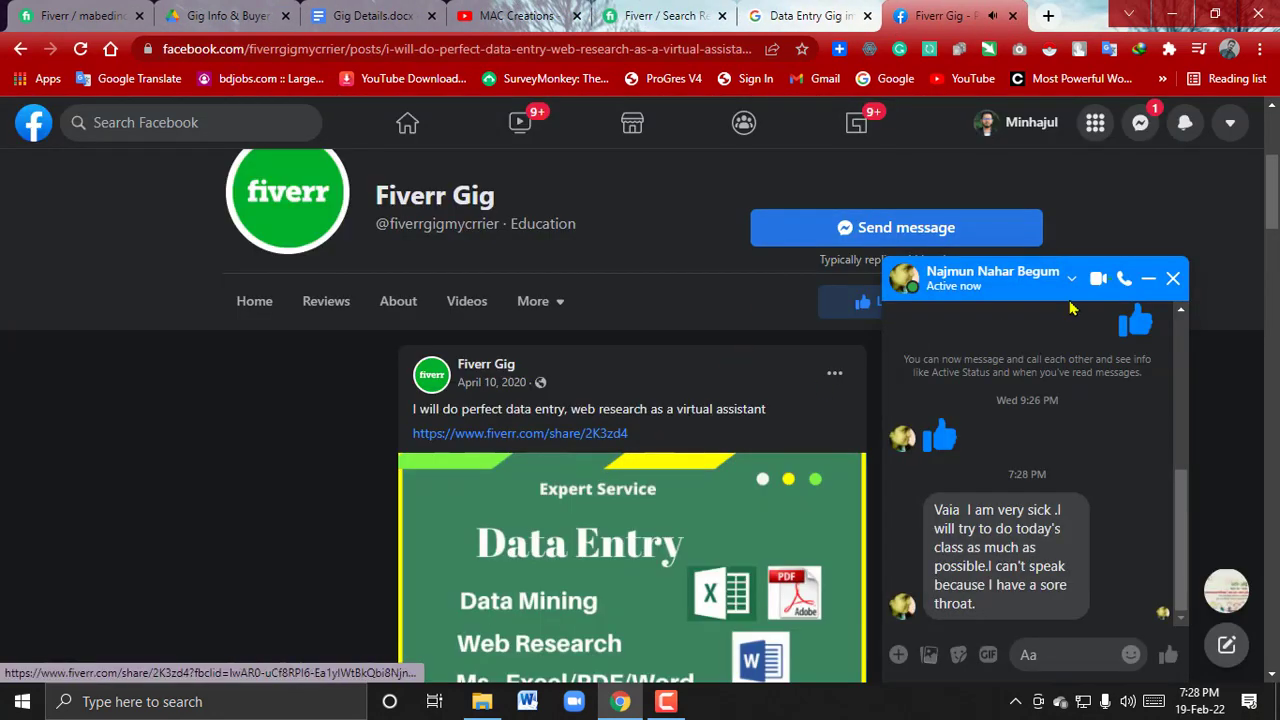
pyautogui.click(1172, 279)
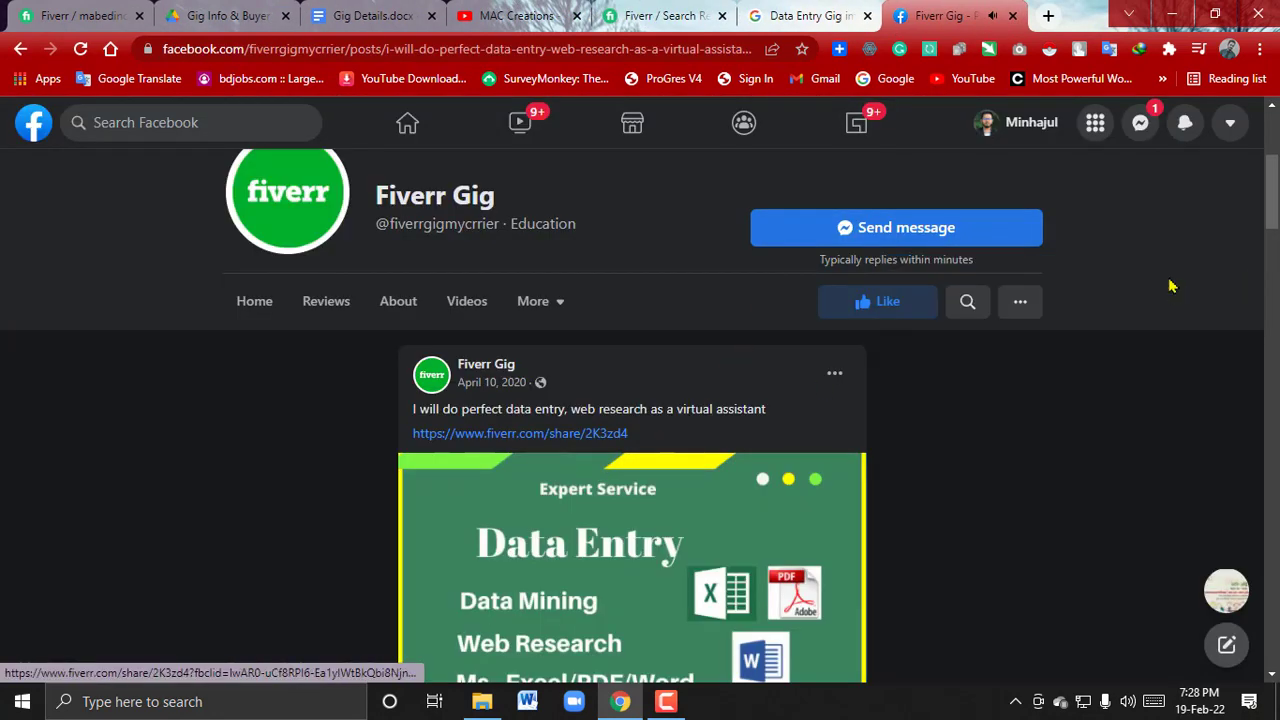
pyautogui.click(1016, 16)
pyautogui.scroll(2, 903, 278)
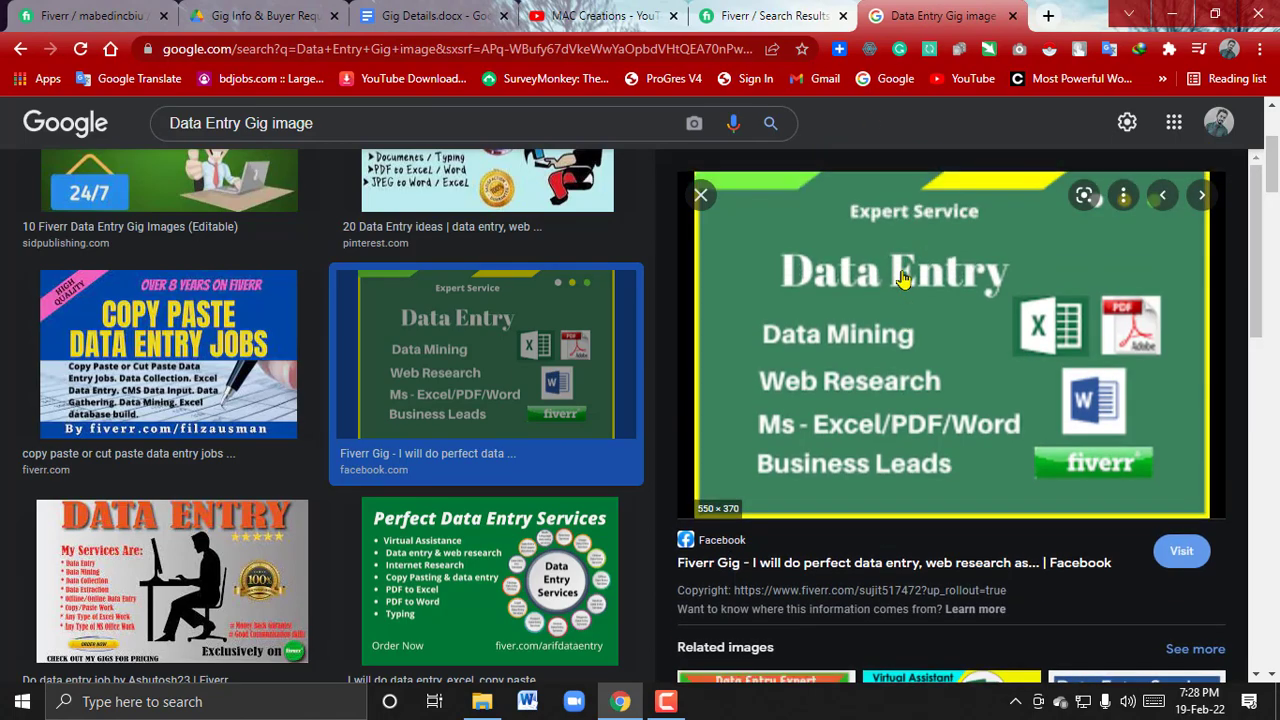
# Look through the related data entry gig images and the copyright line in the Google image preview
pyautogui.scroll(3, 737, 390)
pyautogui.scroll(-3, 737, 390)
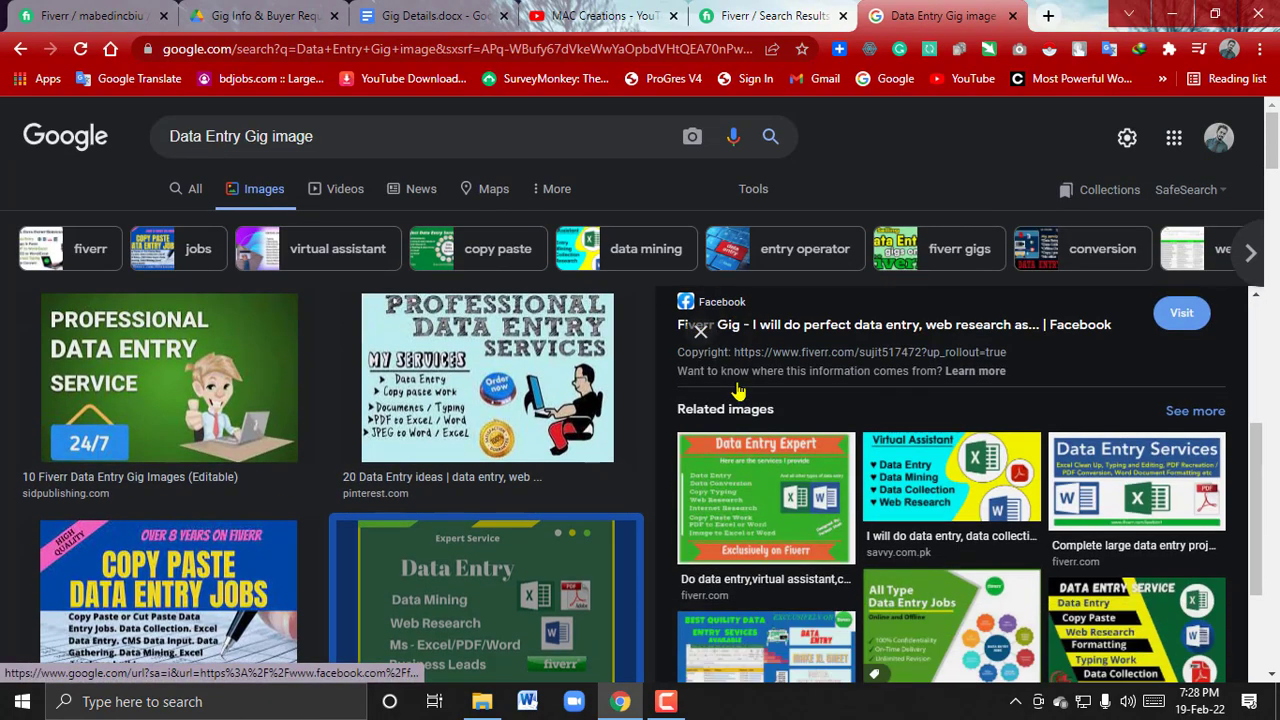
pyautogui.scroll(-5, 737, 390)
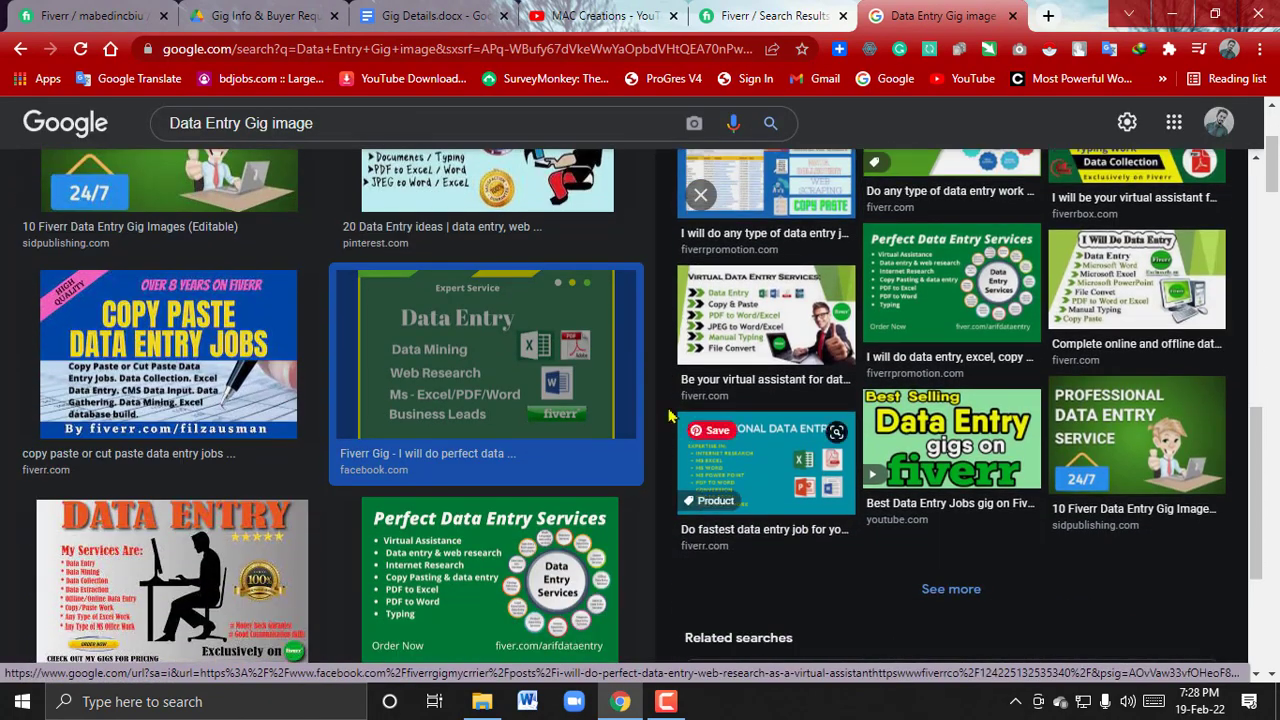
pyautogui.scroll(5, 668, 390)
# Return to the Fiverr search results page and open your own seller profile from there
pyautogui.click(780, 16)
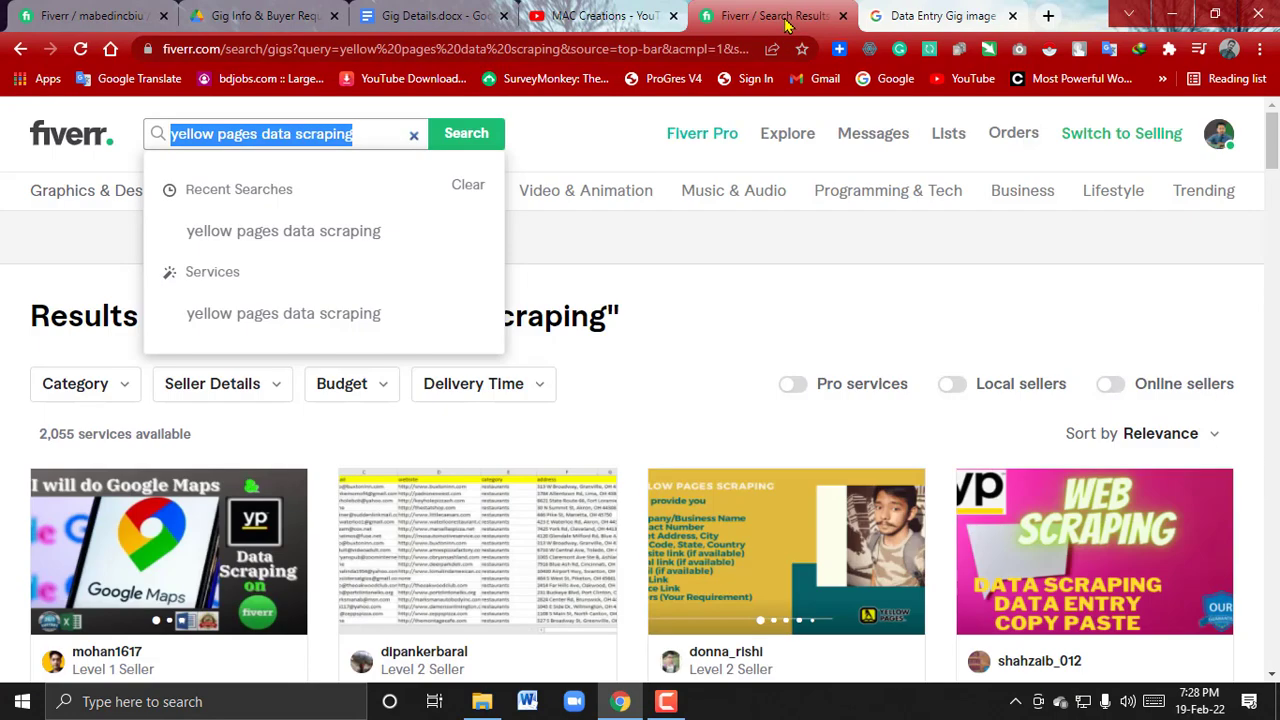
pyautogui.click(808, 264)
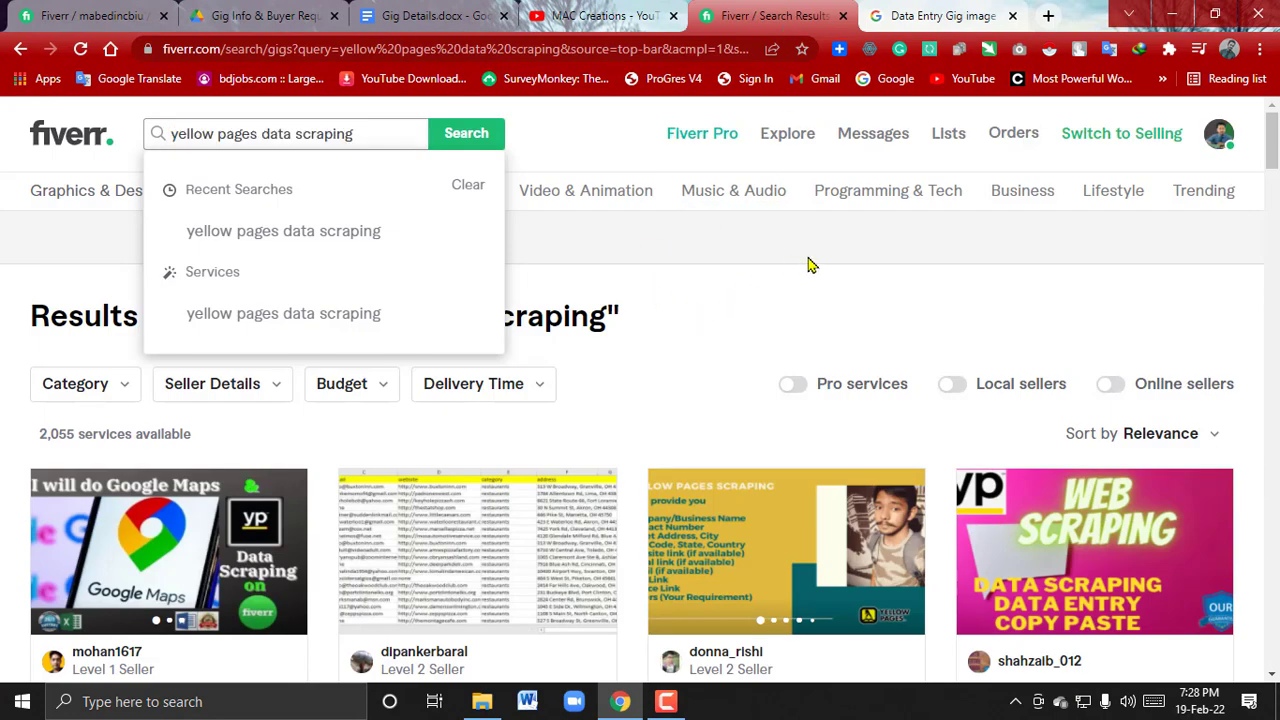
pyautogui.click(1220, 145)
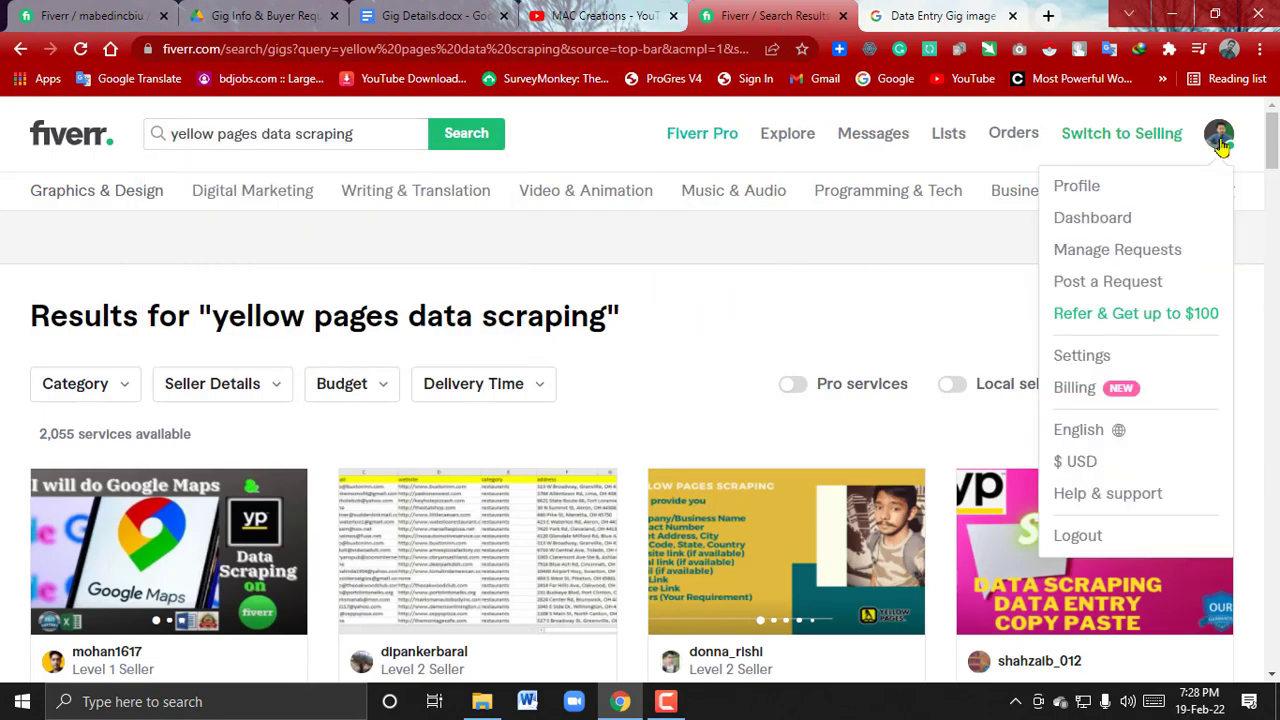
pyautogui.click(1090, 200)
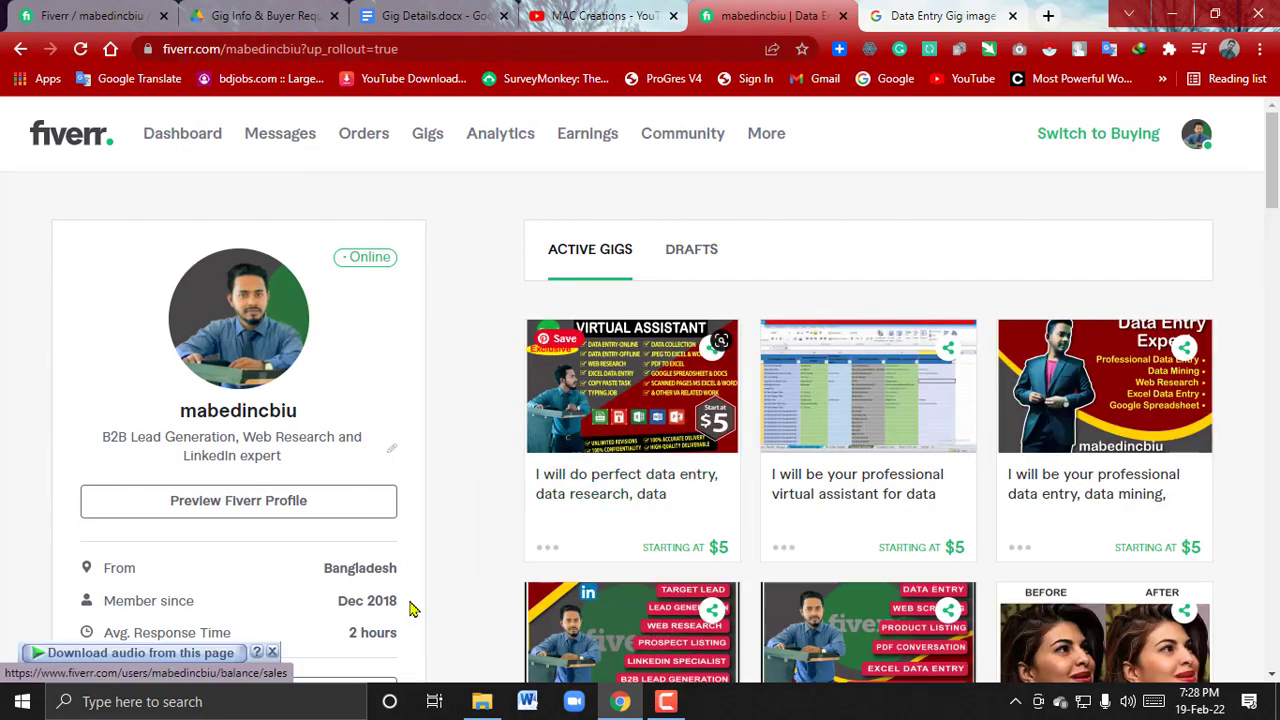
# Look over the active gigs and their images on the Fiverr seller profile
pyautogui.scroll(-4, 928, 368)
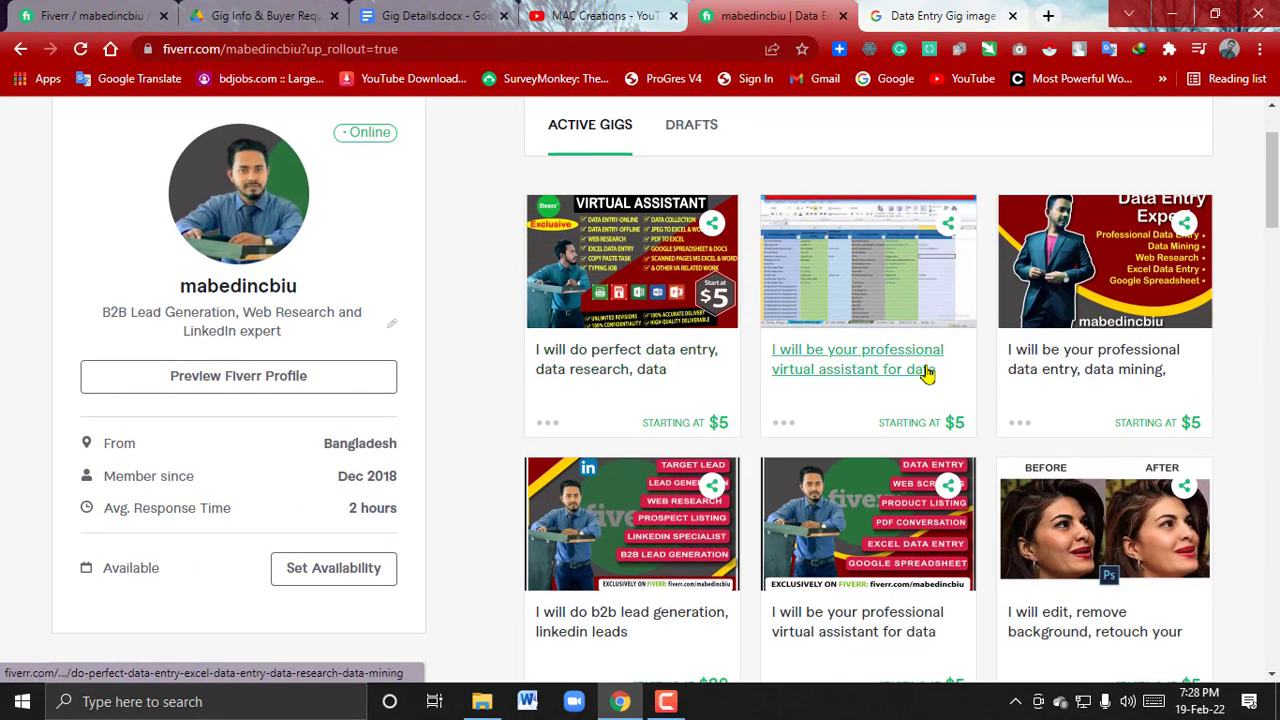
pyautogui.scroll(4, 920, 362)
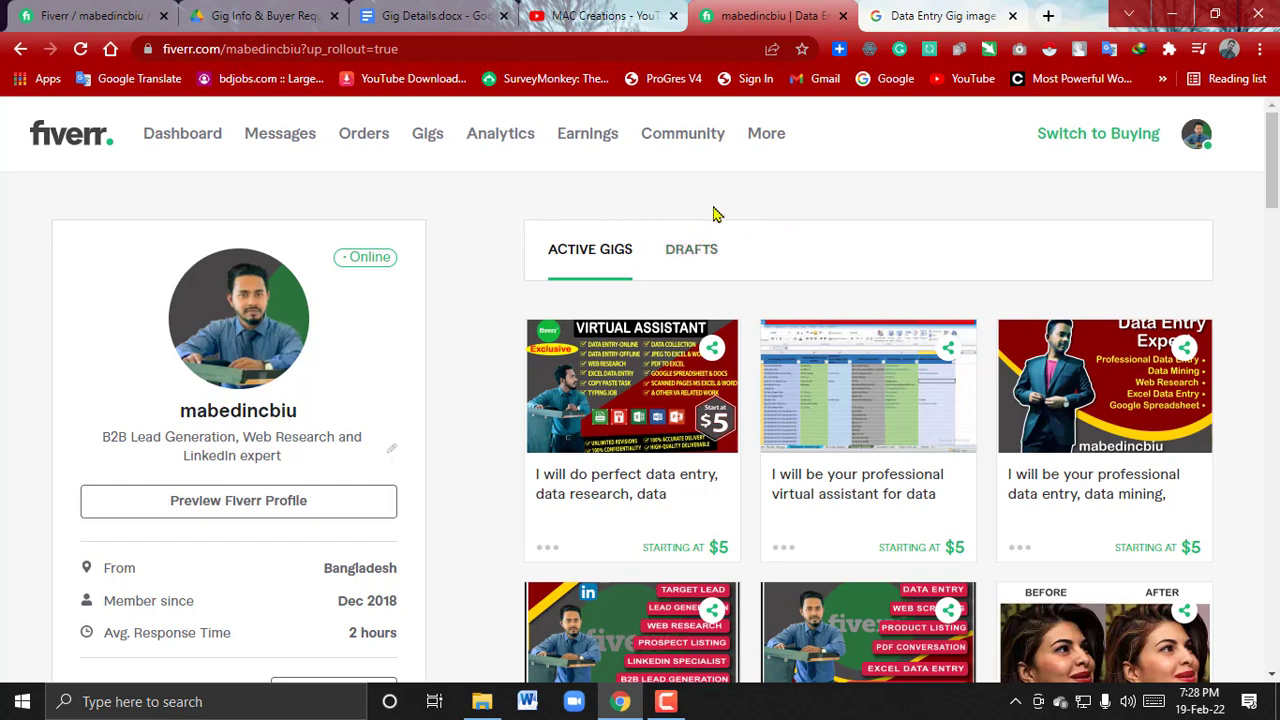
pyautogui.scroll(-1, 714, 214)
pyautogui.scroll(1, 491, 210)
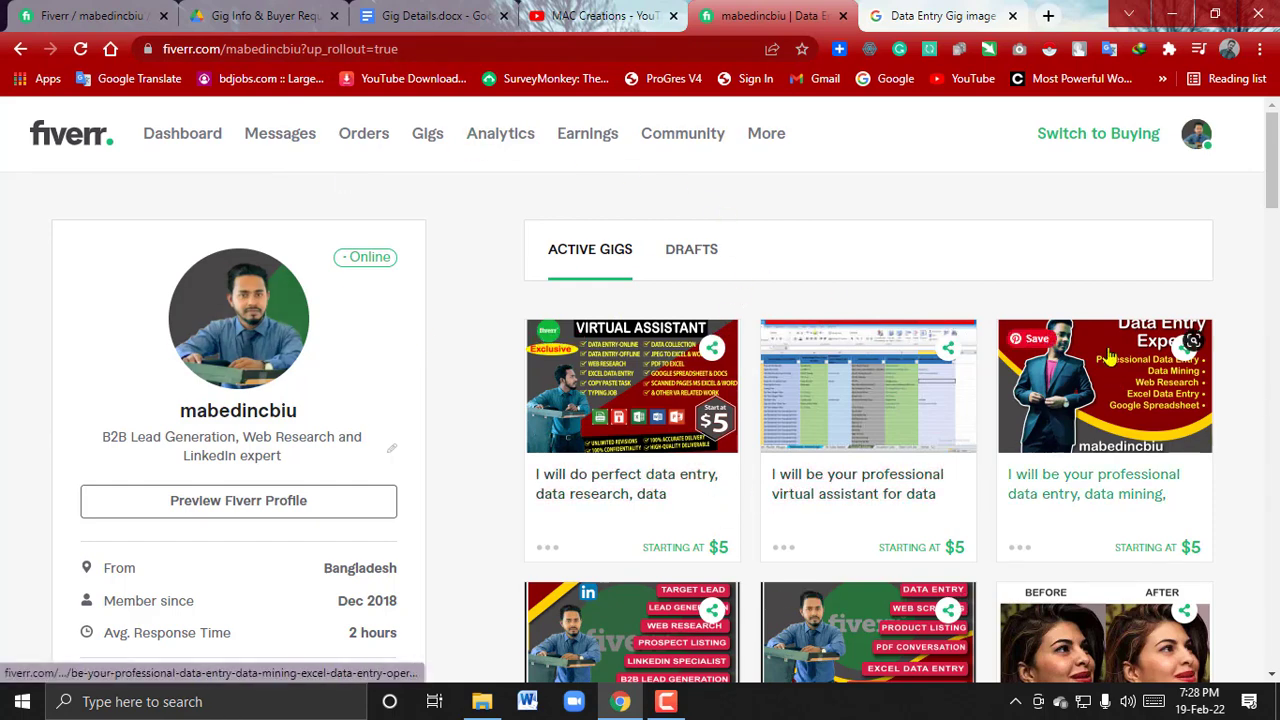
pyautogui.scroll(-1, 755, 340)
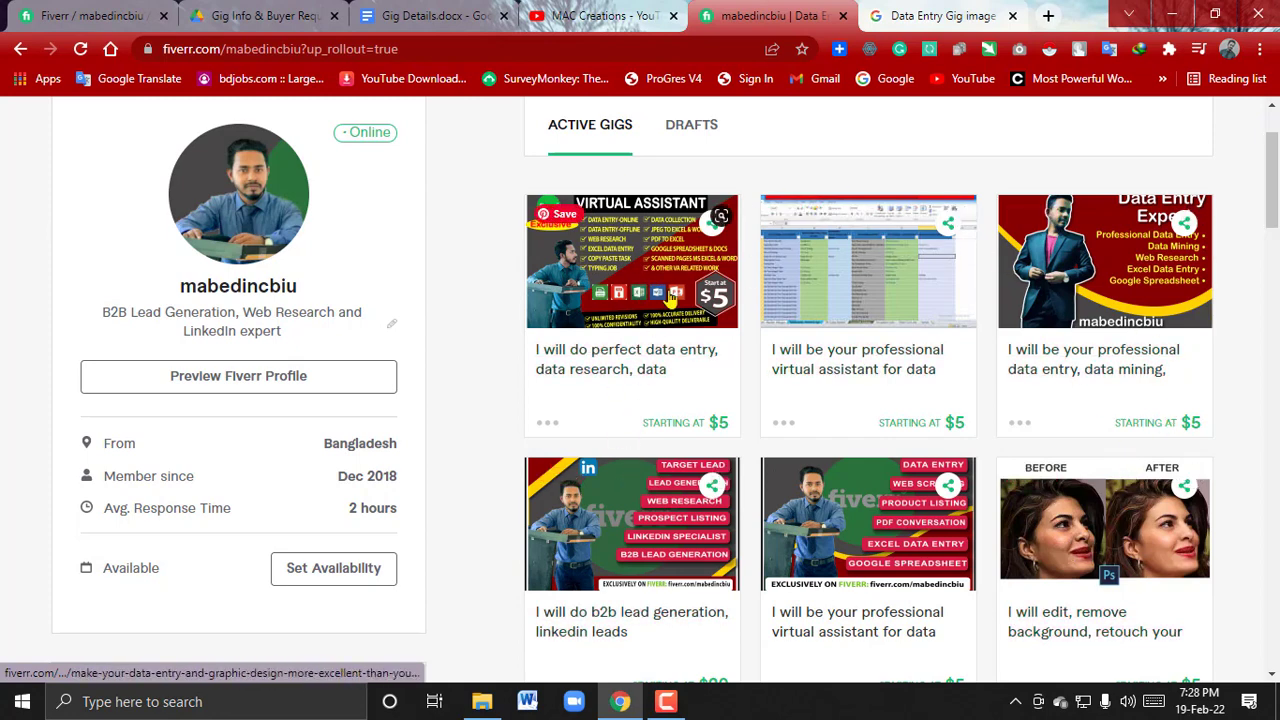
pyautogui.scroll(2, 1008, 402)
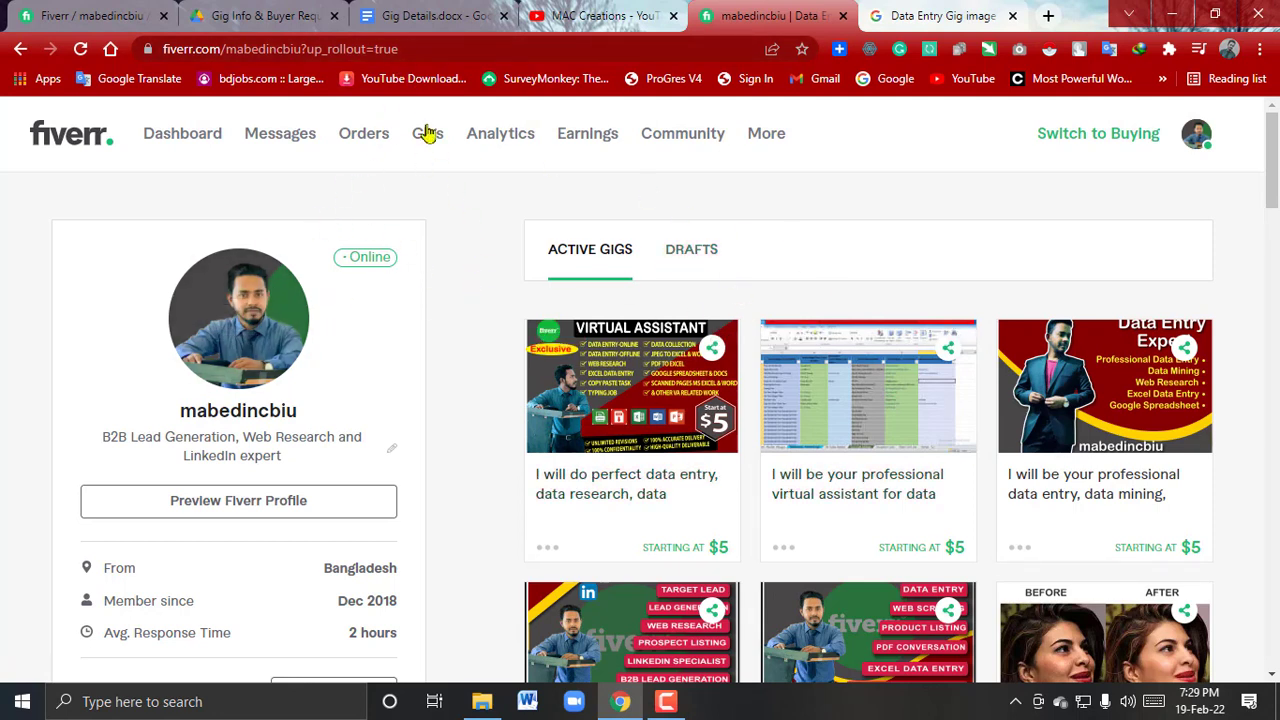
# Copy the Fiverr profile page's link and paste it as the Copyright value in the gig image's properties
pyautogui.click(413, 50)
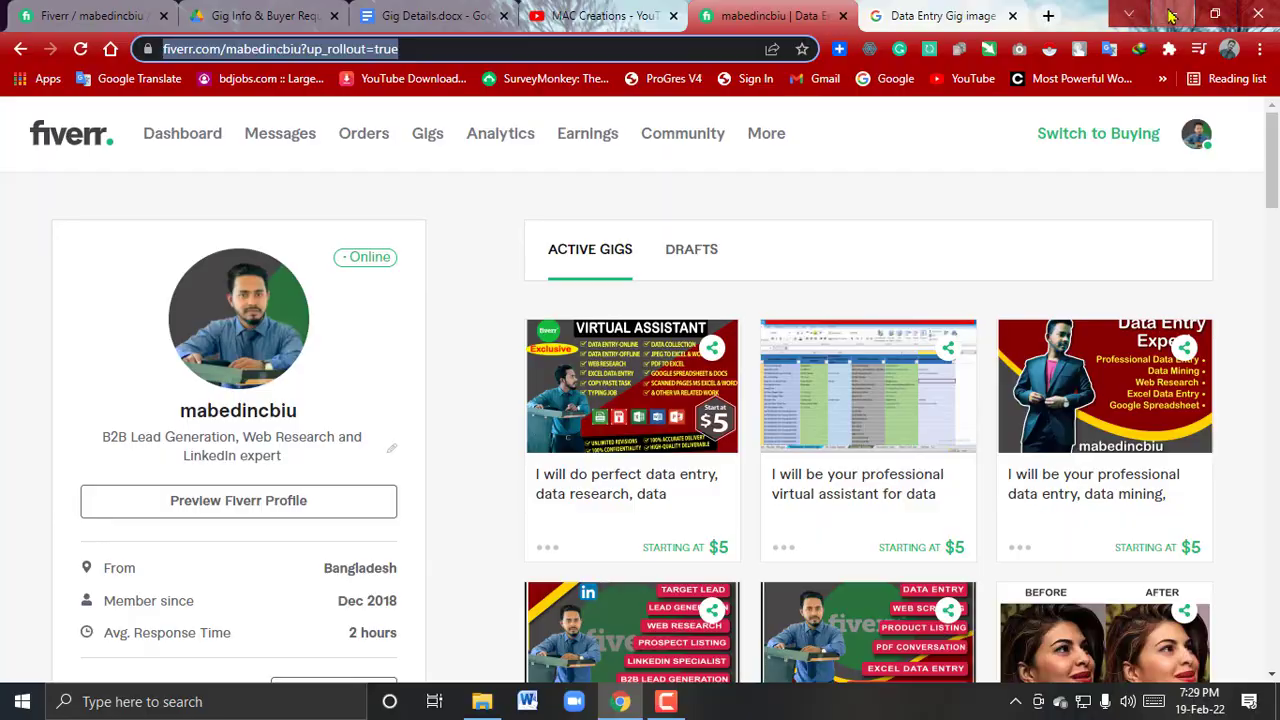
pyautogui.click(1171, 14)
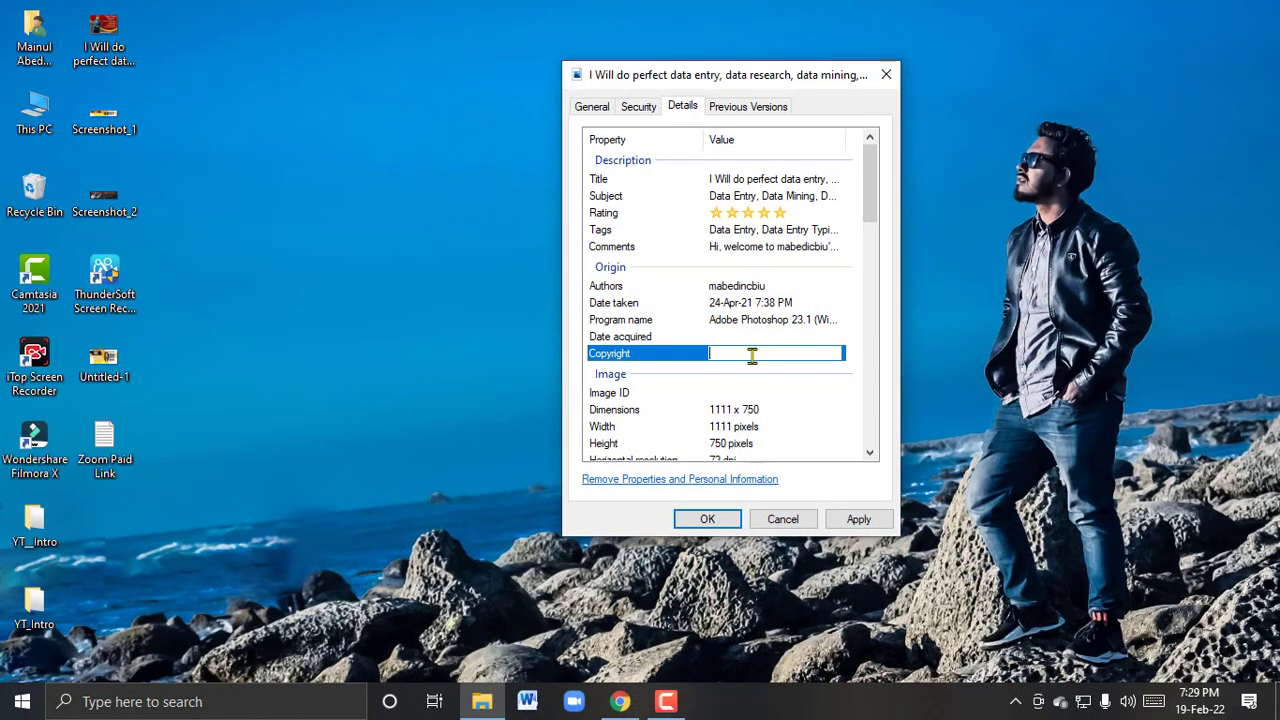
pyautogui.hotkey('ctrl', 'v')
pyautogui.press('Tab')
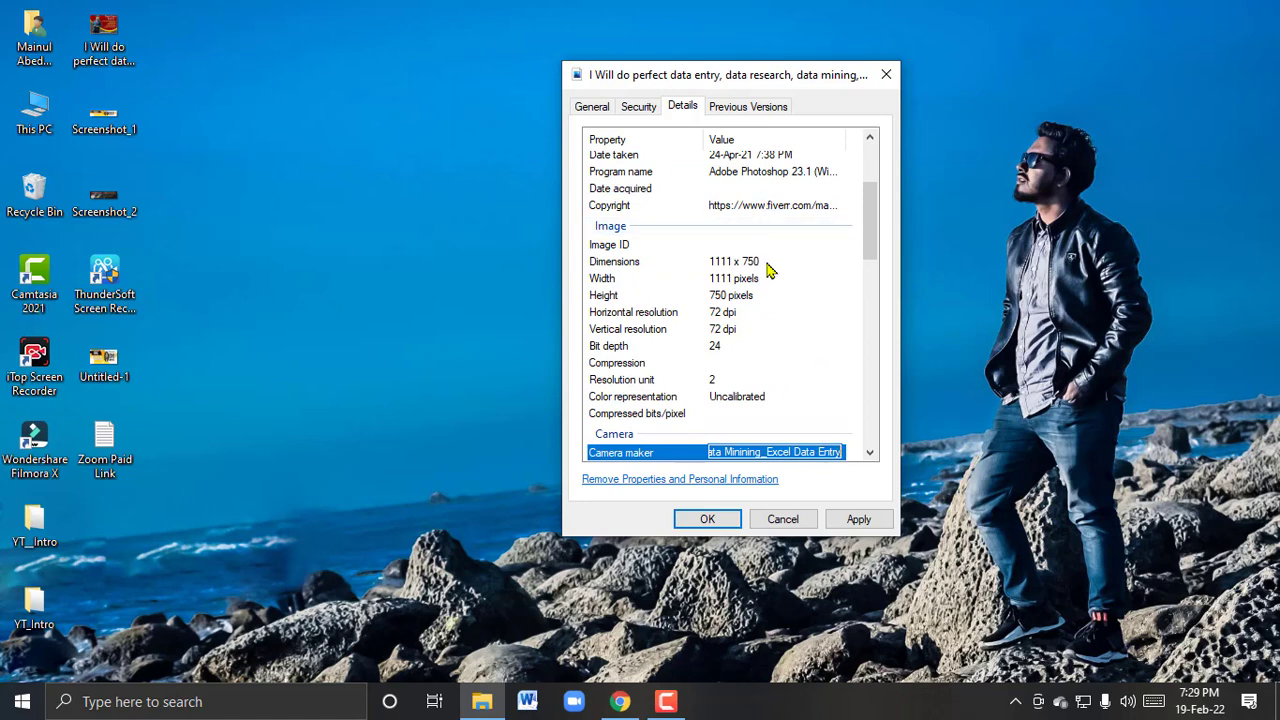
# Go through the remaining camera and advanced photo properties of the gig image, from Camera maker to Camera serial number and beyond
pyautogui.press('Tab')
pyautogui.press('Tab')
pyautogui.press('Tab')
pyautogui.press('Tab')
pyautogui.click(759, 395)
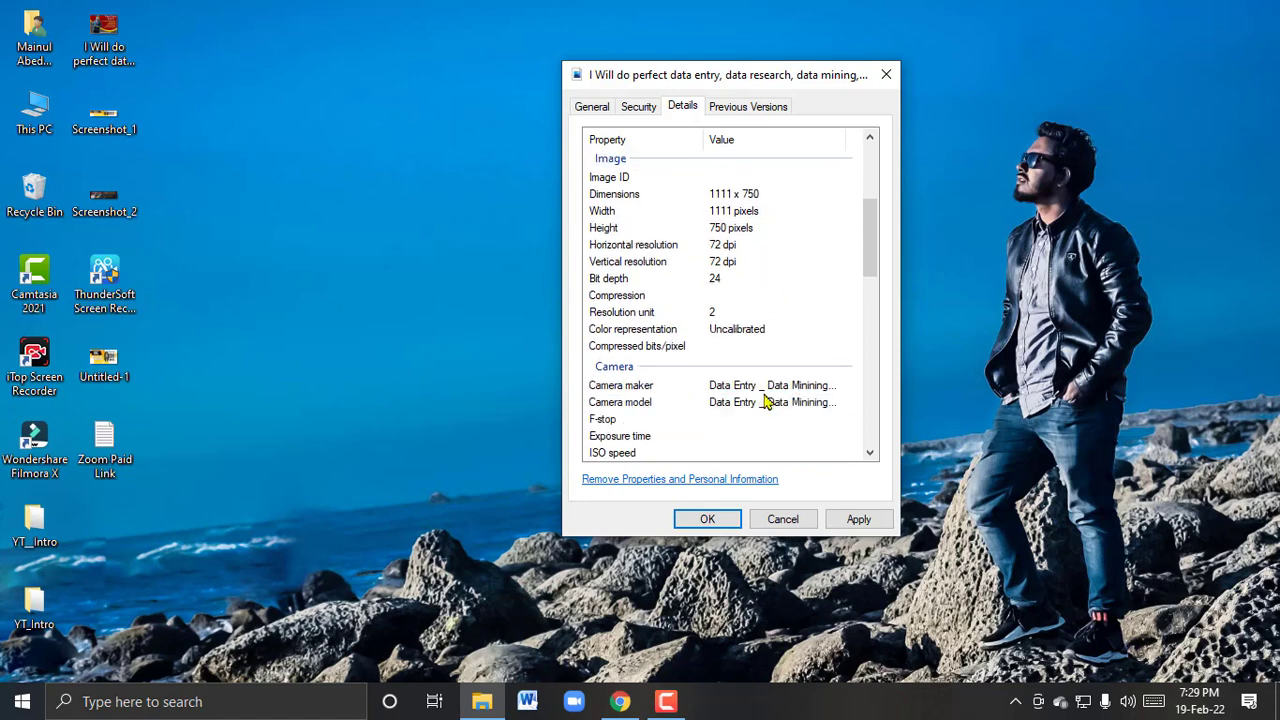
pyautogui.click(760, 401)
pyautogui.press('Tab')
pyautogui.press('Tab')
pyautogui.press('Tab')
pyautogui.press('Tab')
pyautogui.press('Tab')
pyautogui.press('Tab')
pyautogui.press('Tab')
pyautogui.press('Tab')
pyautogui.press('Tab')
pyautogui.press('Tab')
pyautogui.press('Tab')
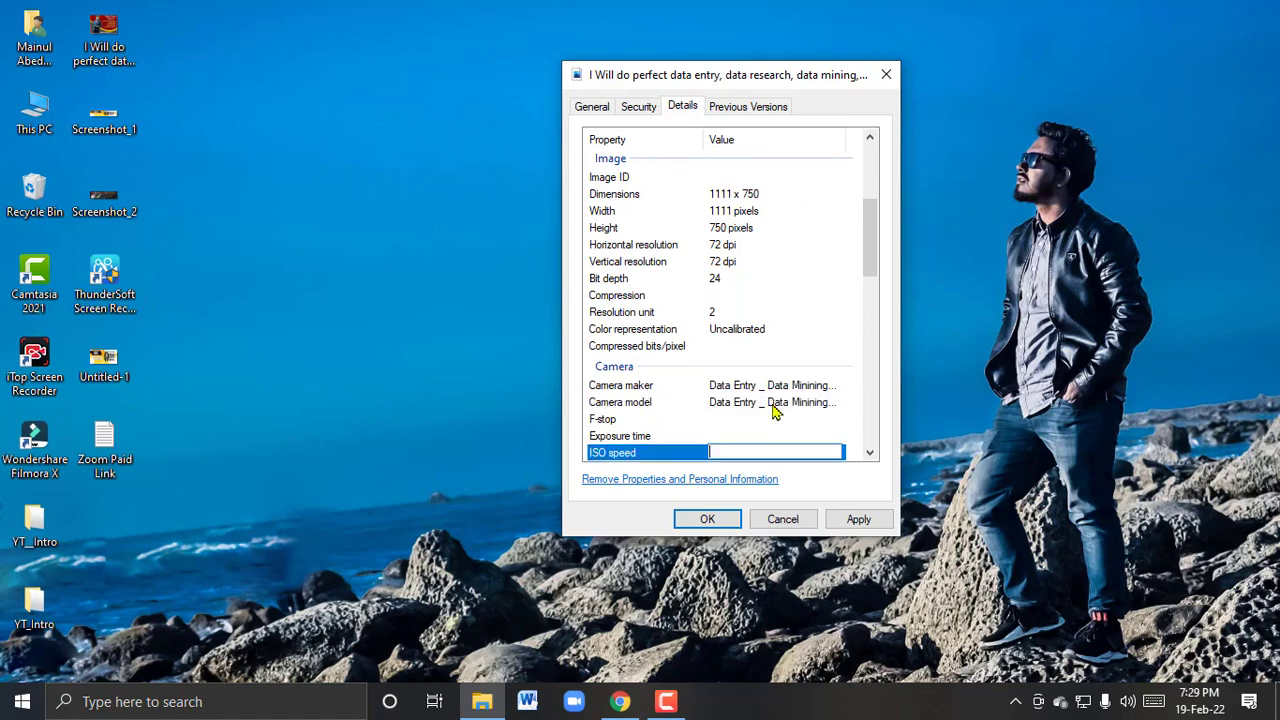
pyautogui.press('Tab')
pyautogui.press('Tab')
pyautogui.press('Tab')
pyautogui.press('Tab')
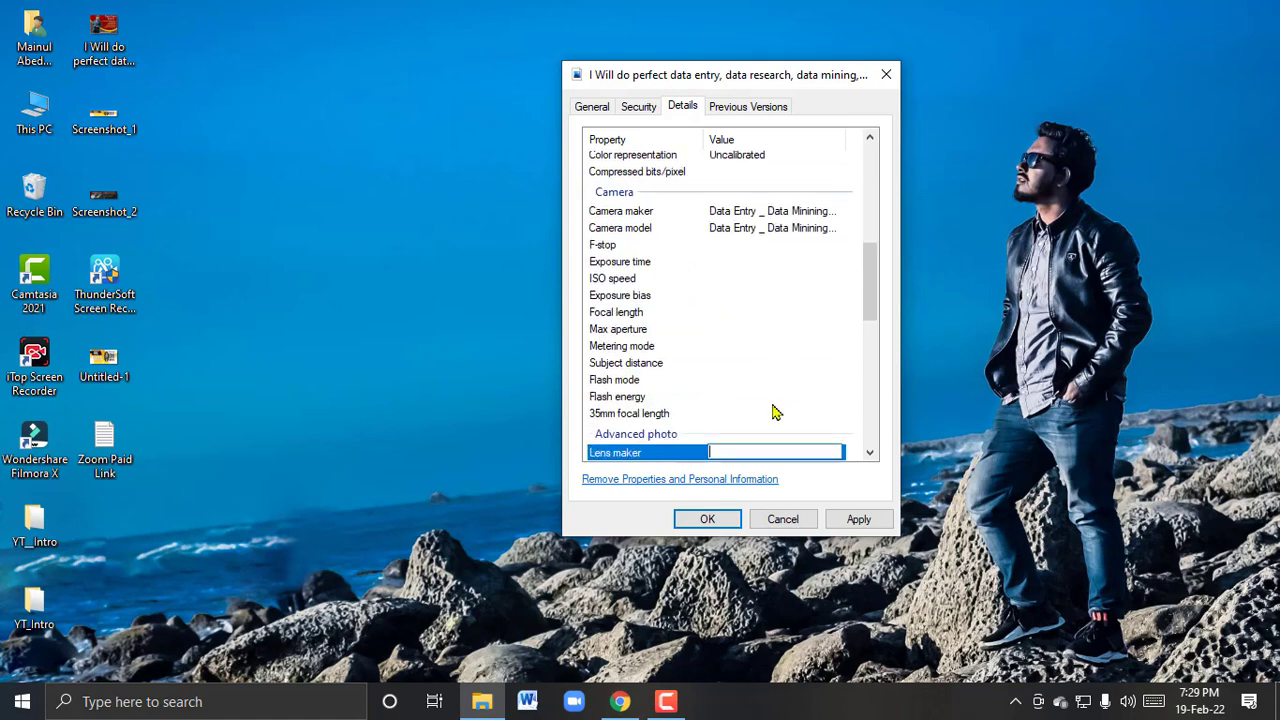
pyautogui.press('Tab')
pyautogui.press('Tab')
pyautogui.press('Tab')
pyautogui.press('Tab')
pyautogui.press('Tab')
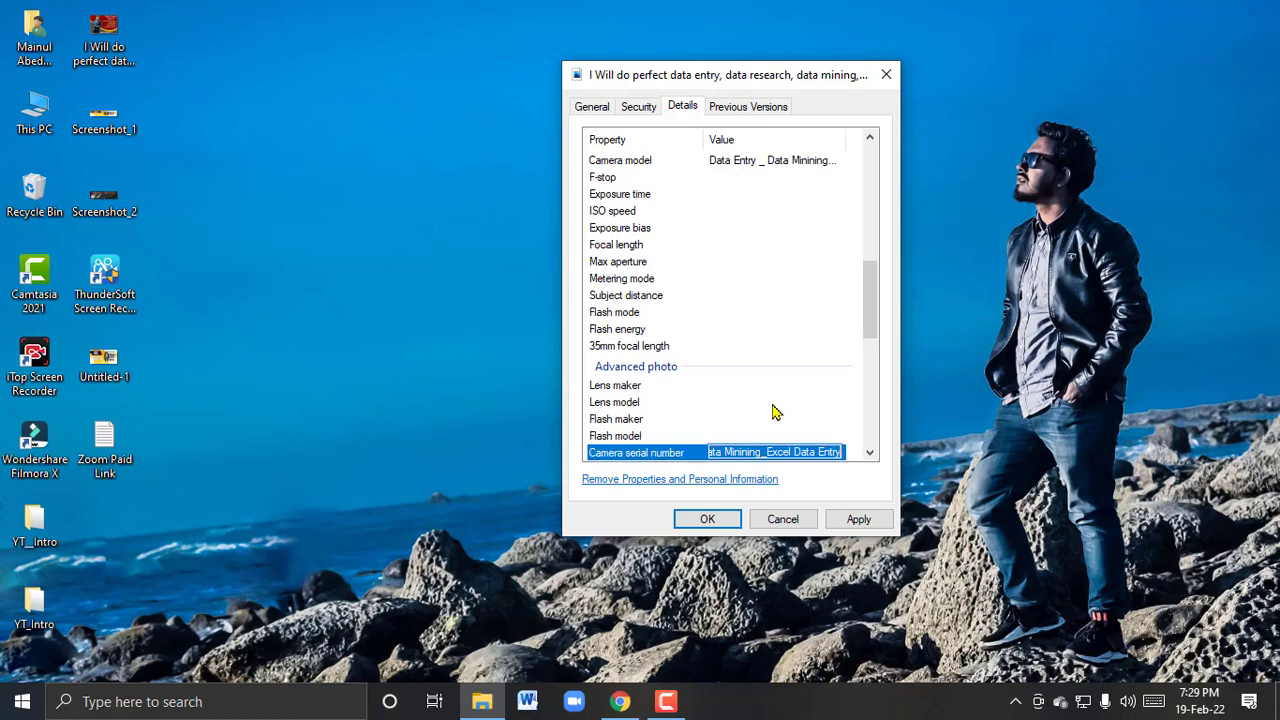
pyautogui.press('Tab')
pyautogui.press('Tab')
pyautogui.press('Tab')
pyautogui.press('Tab')
pyautogui.press('Tab')
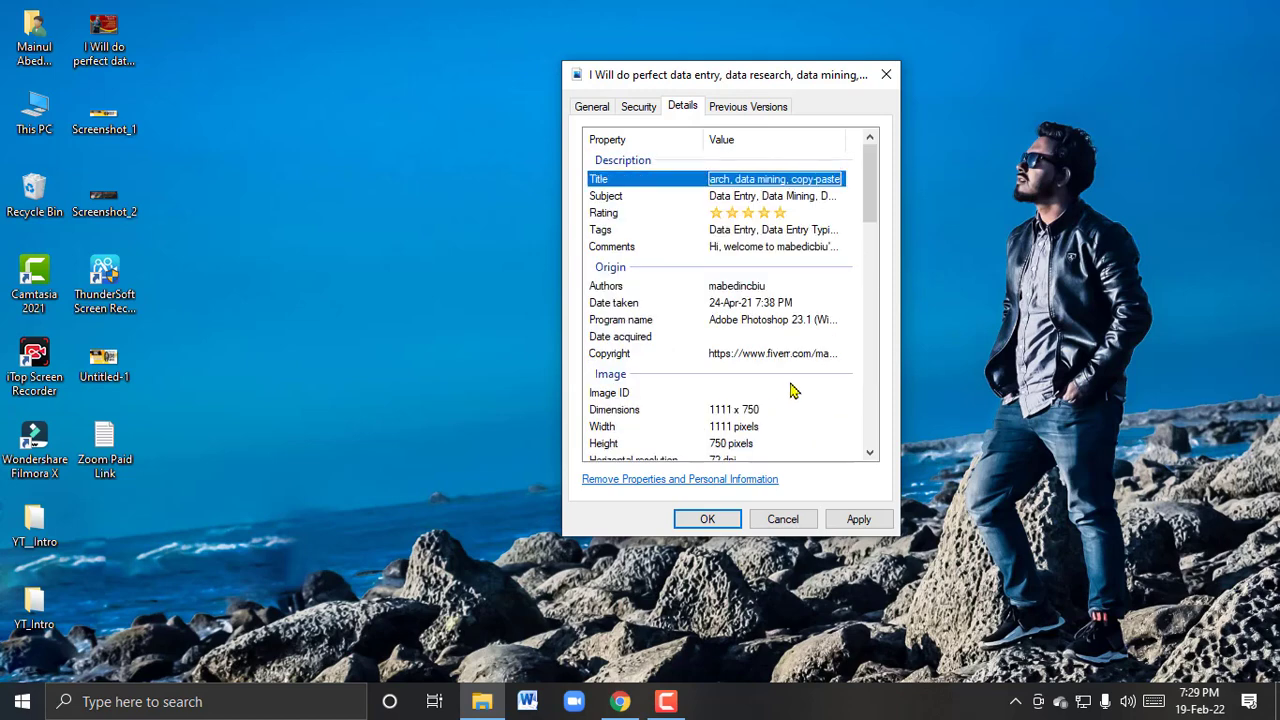
# Apply the edited detail properties to the gig image and close its properties dialog
pyautogui.click(858, 517)
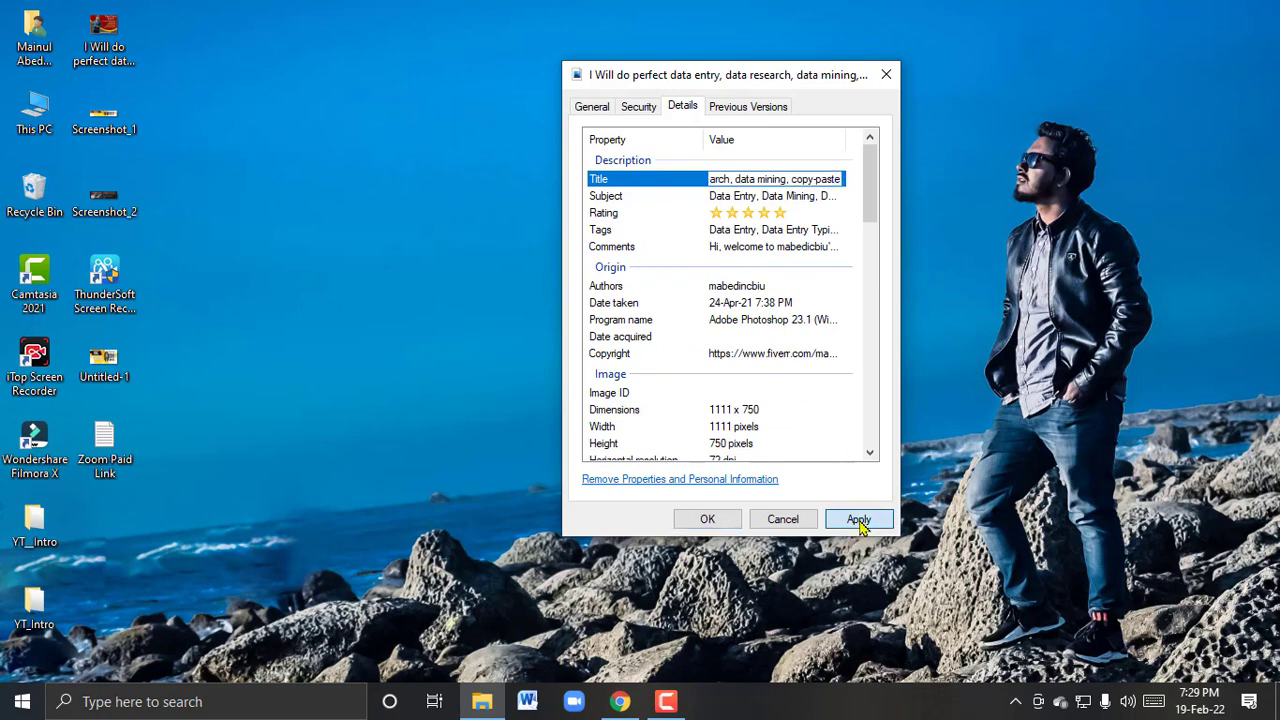
pyautogui.click(714, 522)
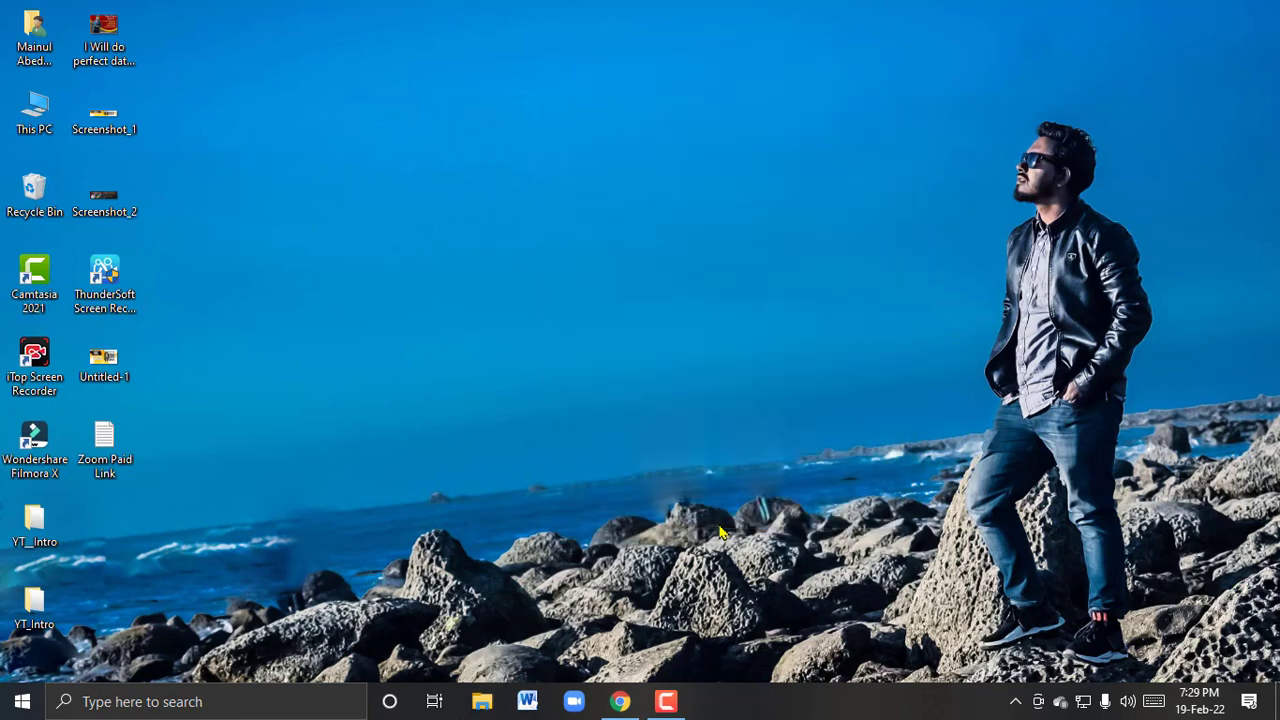
pyautogui.rightClick(640, 228)
pyautogui.click(674, 280)
pyautogui.rightClick(643, 228)
pyautogui.click(674, 277)
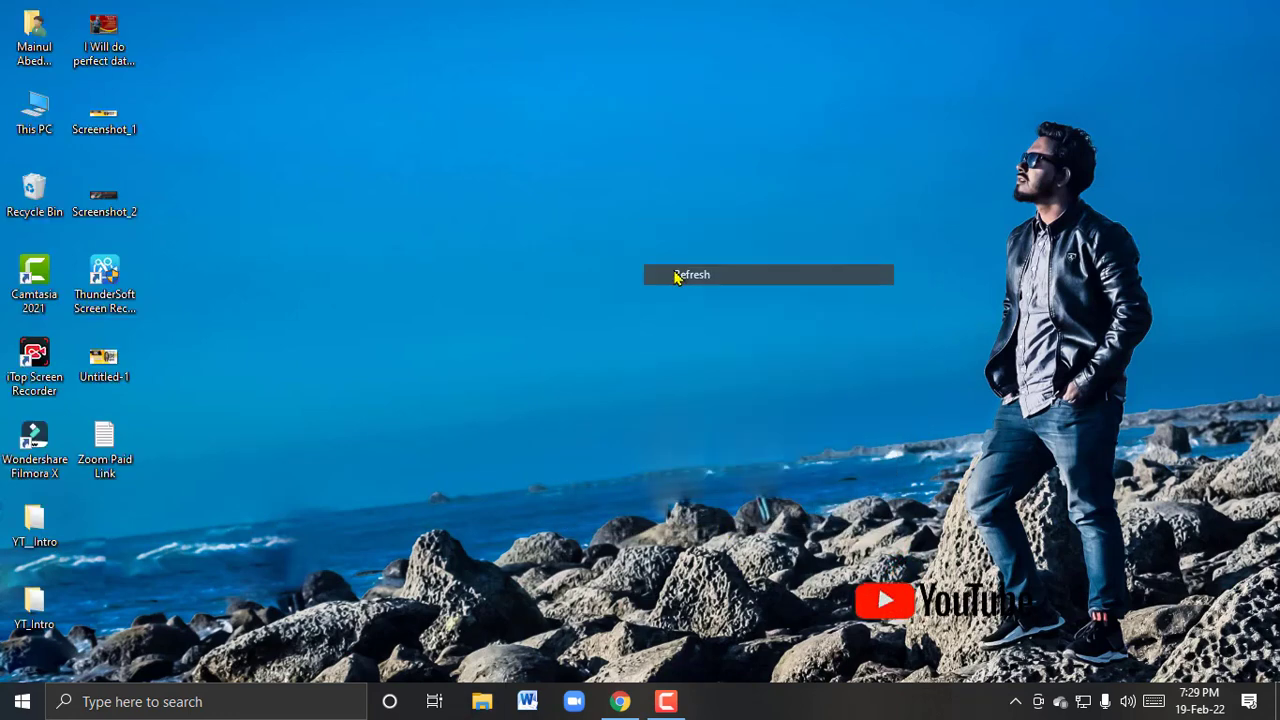
pyautogui.rightClick(646, 234)
pyautogui.click(686, 289)
pyautogui.rightClick(659, 221)
pyautogui.click(706, 280)
pyautogui.rightClick(668, 210)
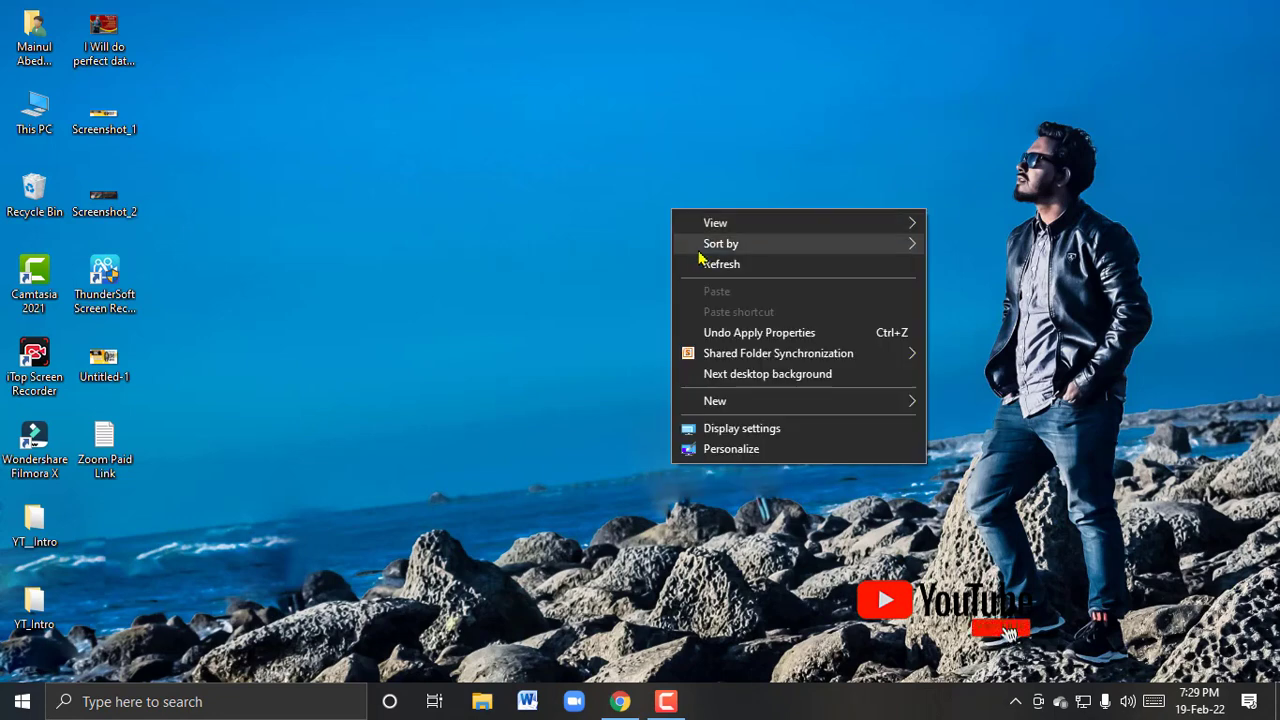
pyautogui.click(686, 277)
pyautogui.rightClick(674, 212)
pyautogui.click(708, 278)
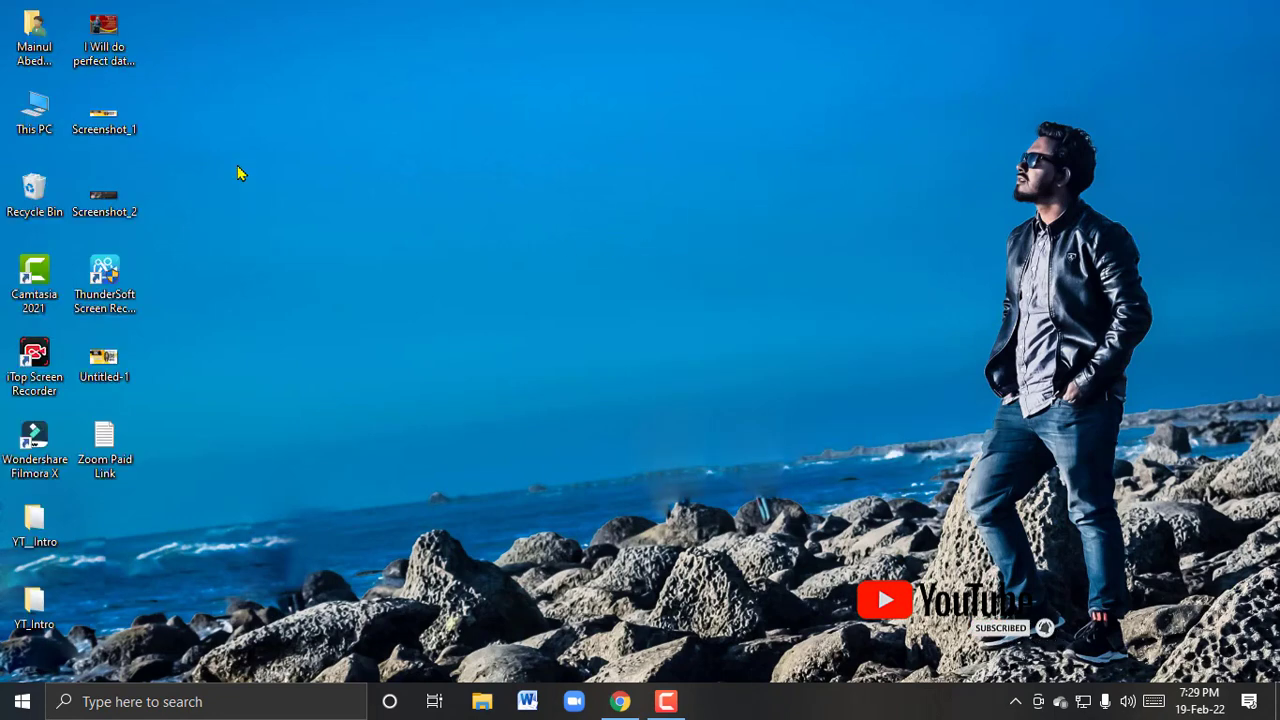
# Reopen the gig image's properties from the desktop and check which detail values were saved
pyautogui.click(105, 40)
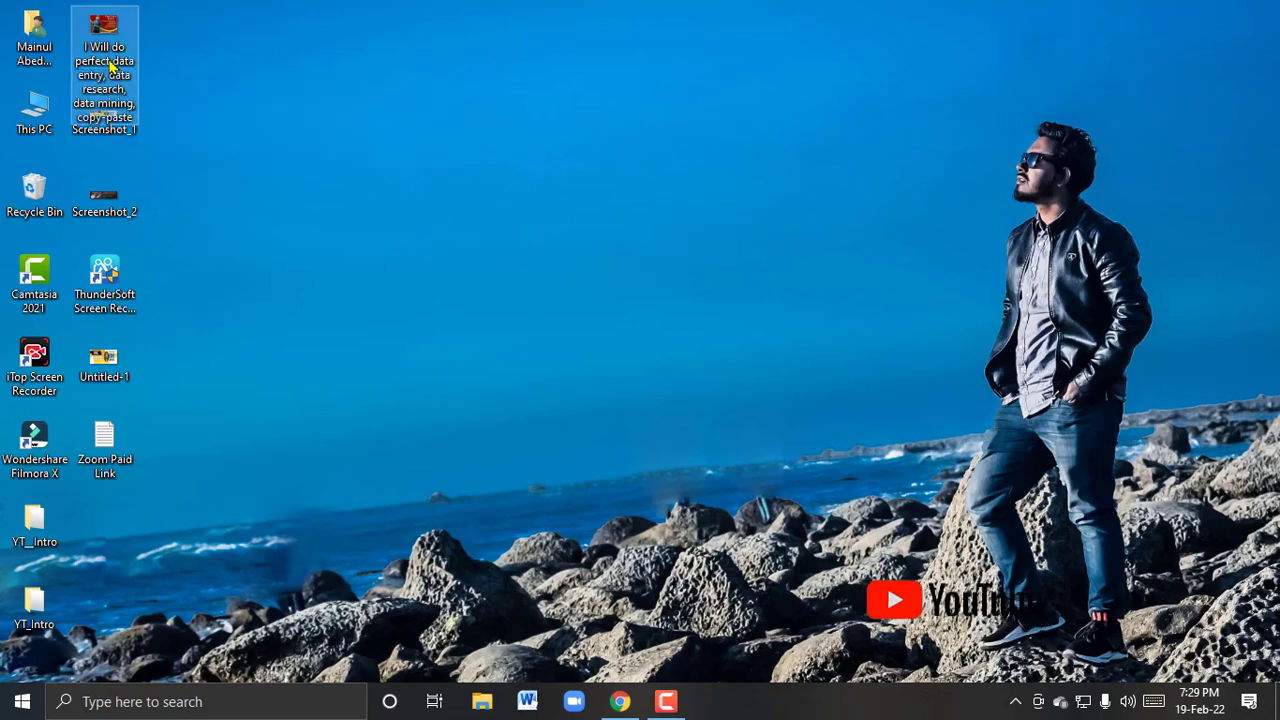
pyautogui.rightClick(110, 40)
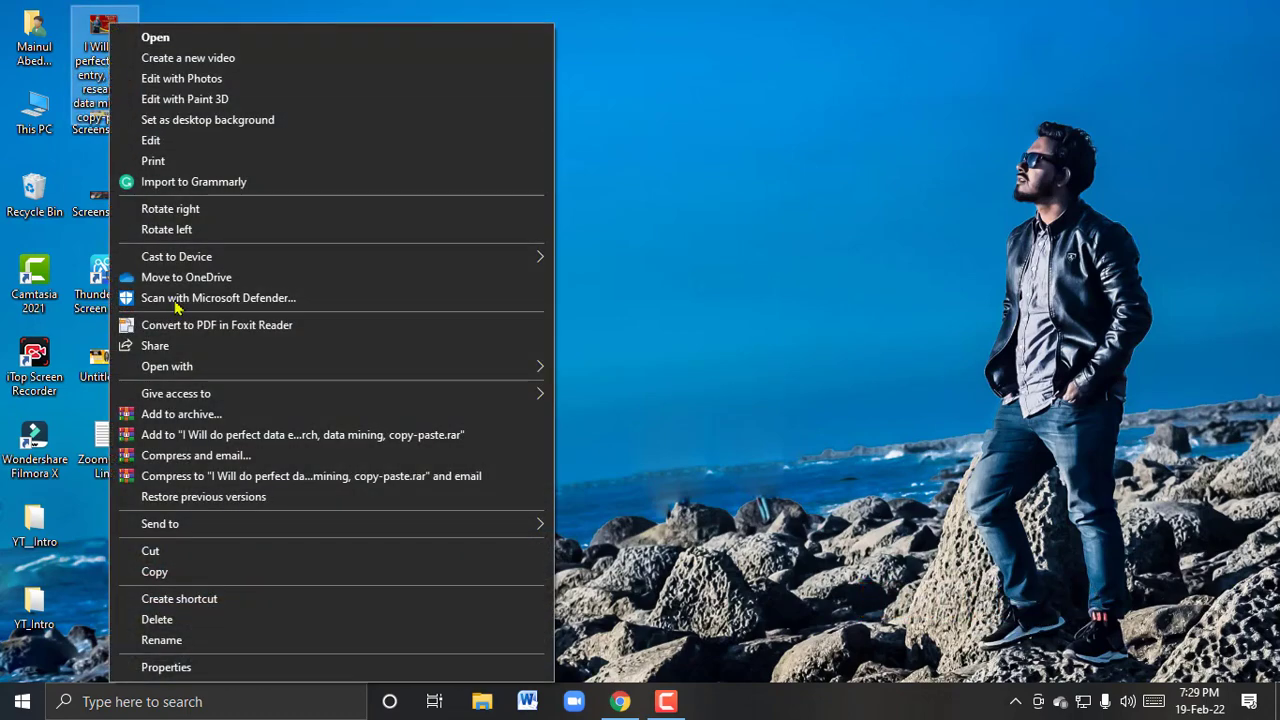
pyautogui.click(188, 667)
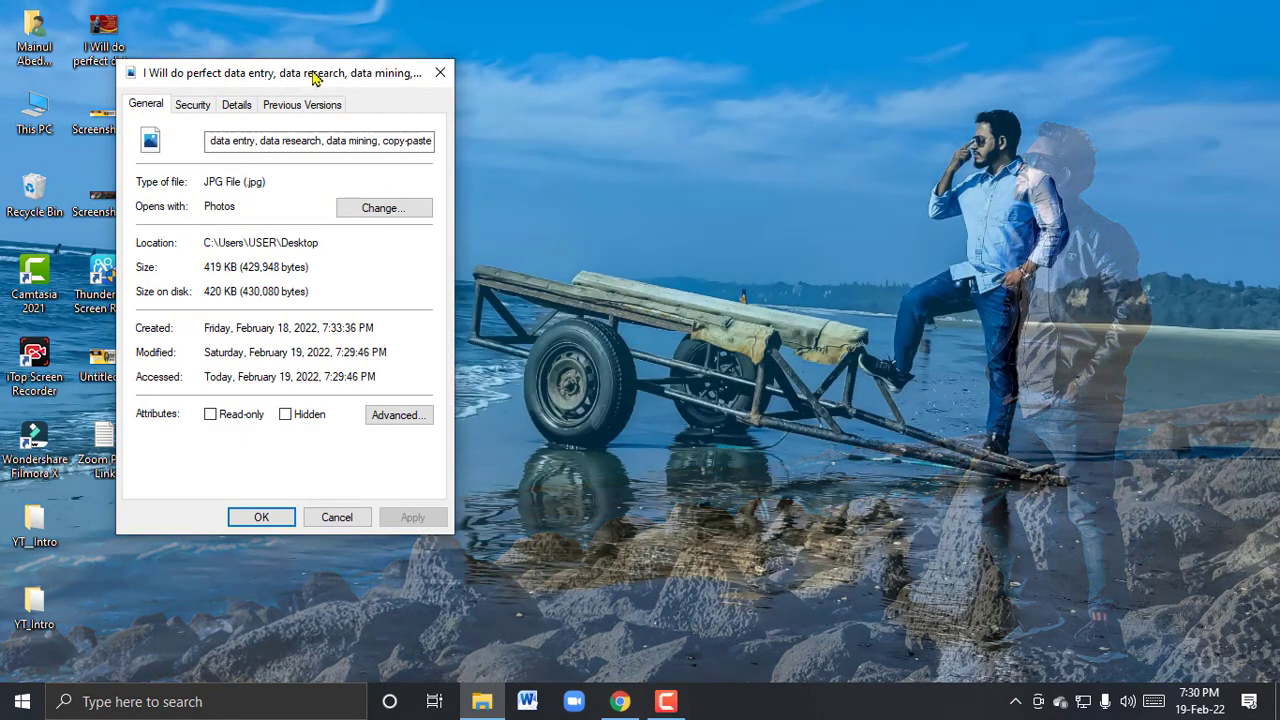
pyautogui.moveTo(314, 77); pyautogui.dragTo(470, 58)
pyautogui.click(393, 86)
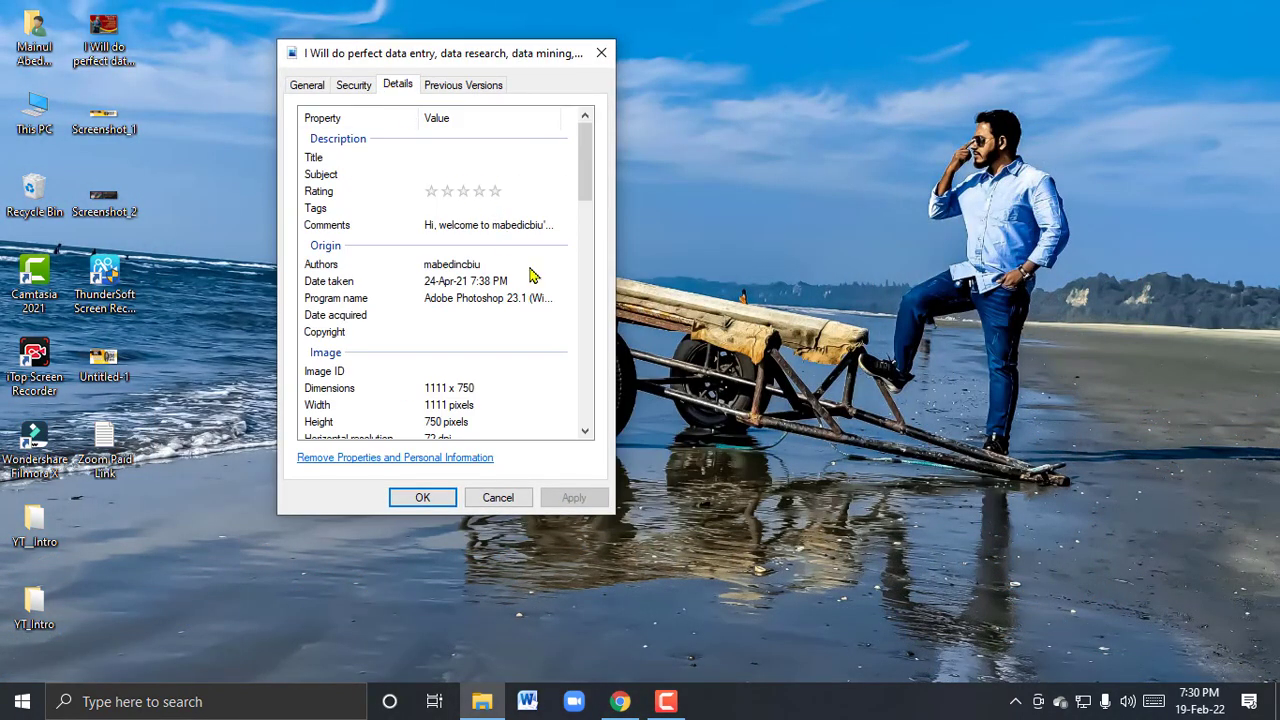
pyautogui.scroll(-3, 543, 287)
pyautogui.scroll(3, 543, 287)
# Set the image's Title to "I Will do perfect data entry, data research, data mining, copy-paste" from the clipboard history and save it
pyautogui.click(479, 159)
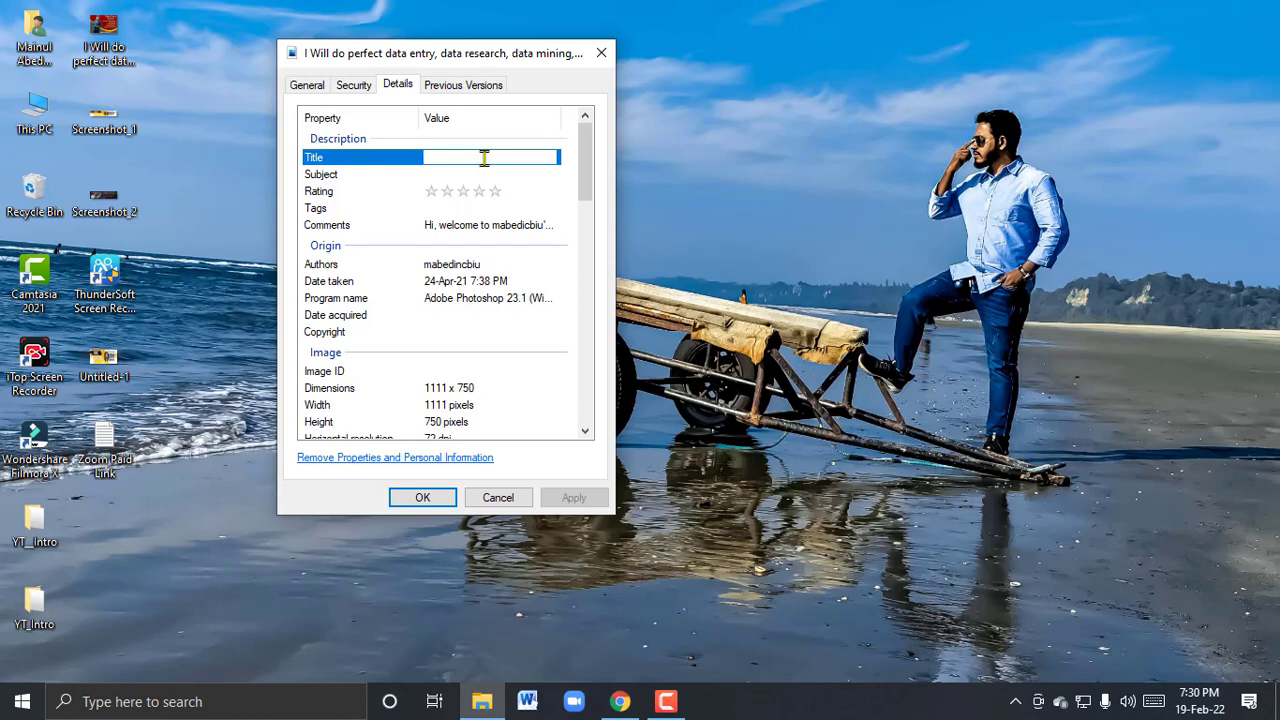
pyautogui.press('super+v')
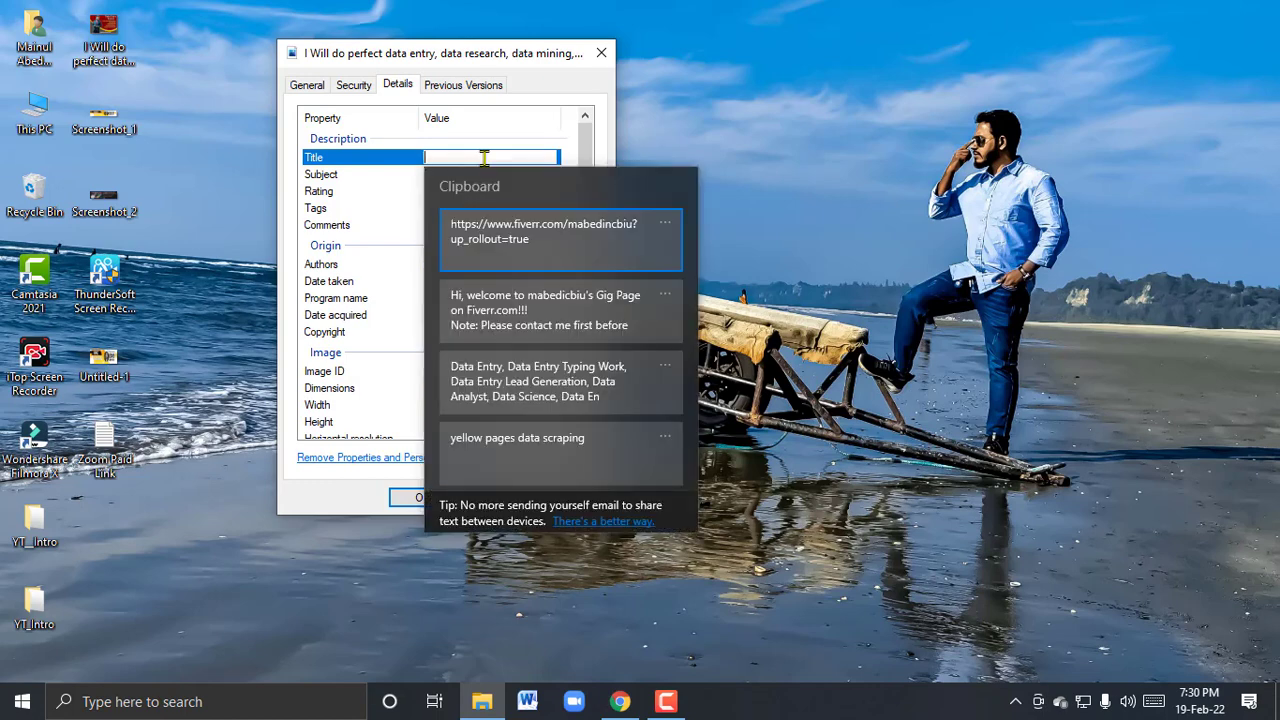
pyautogui.click(472, 140)
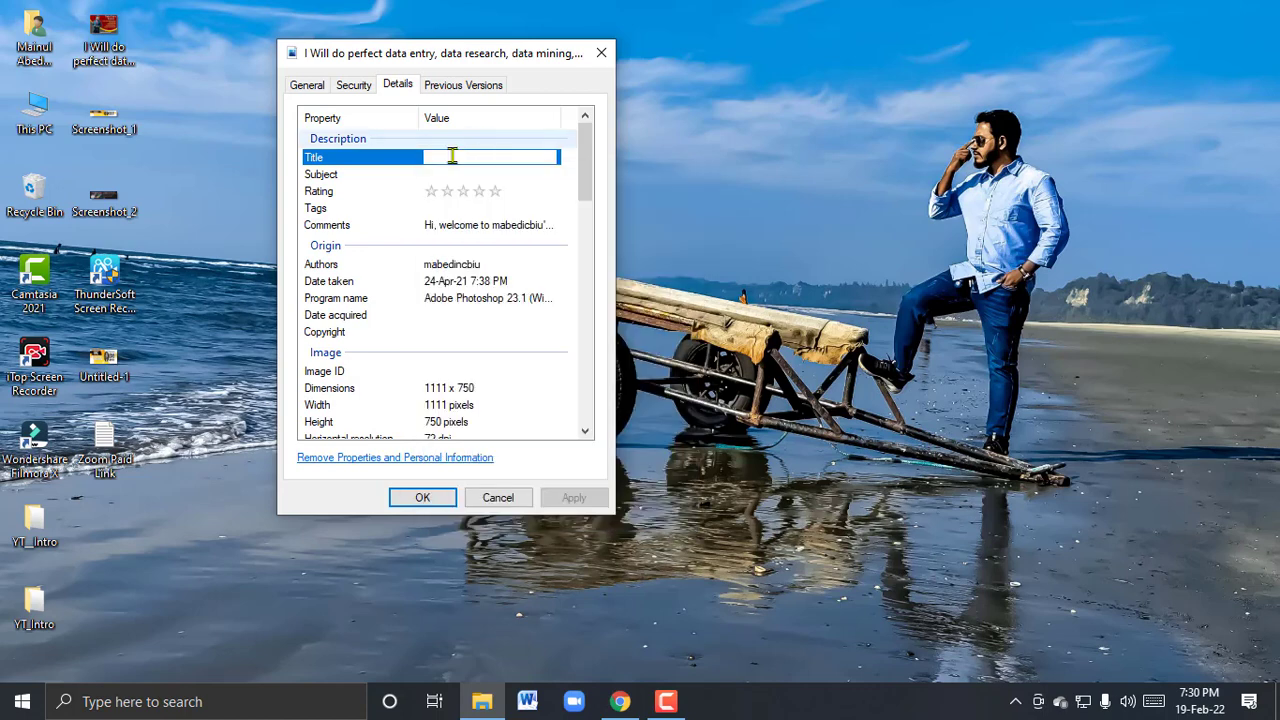
pyautogui.press('super+v')
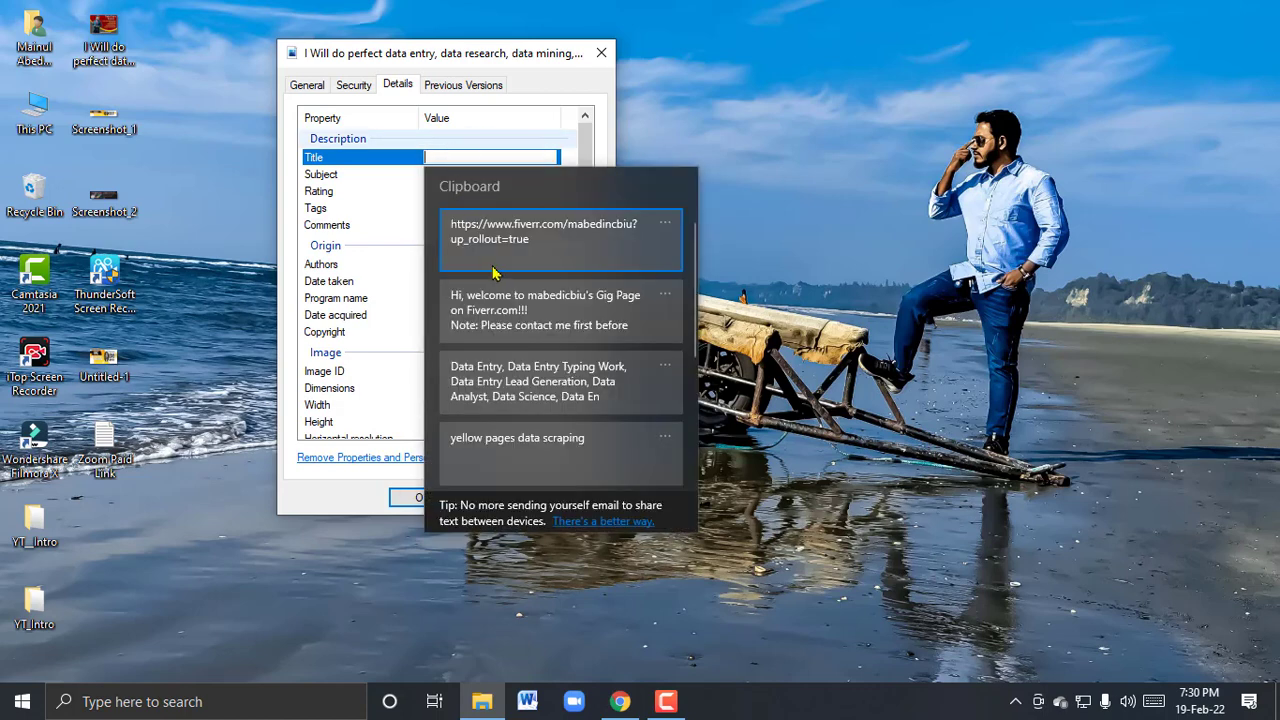
pyautogui.scroll(-3, 520, 320)
pyautogui.click(529, 394)
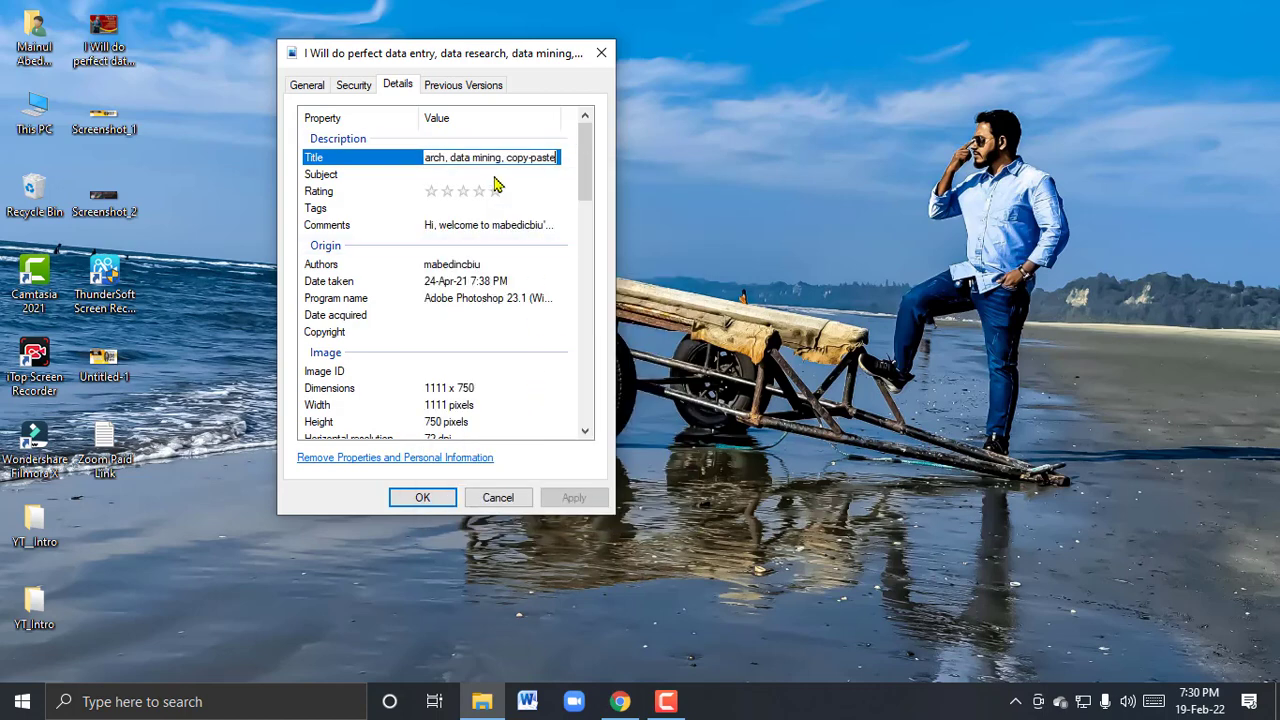
pyautogui.click(422, 497)
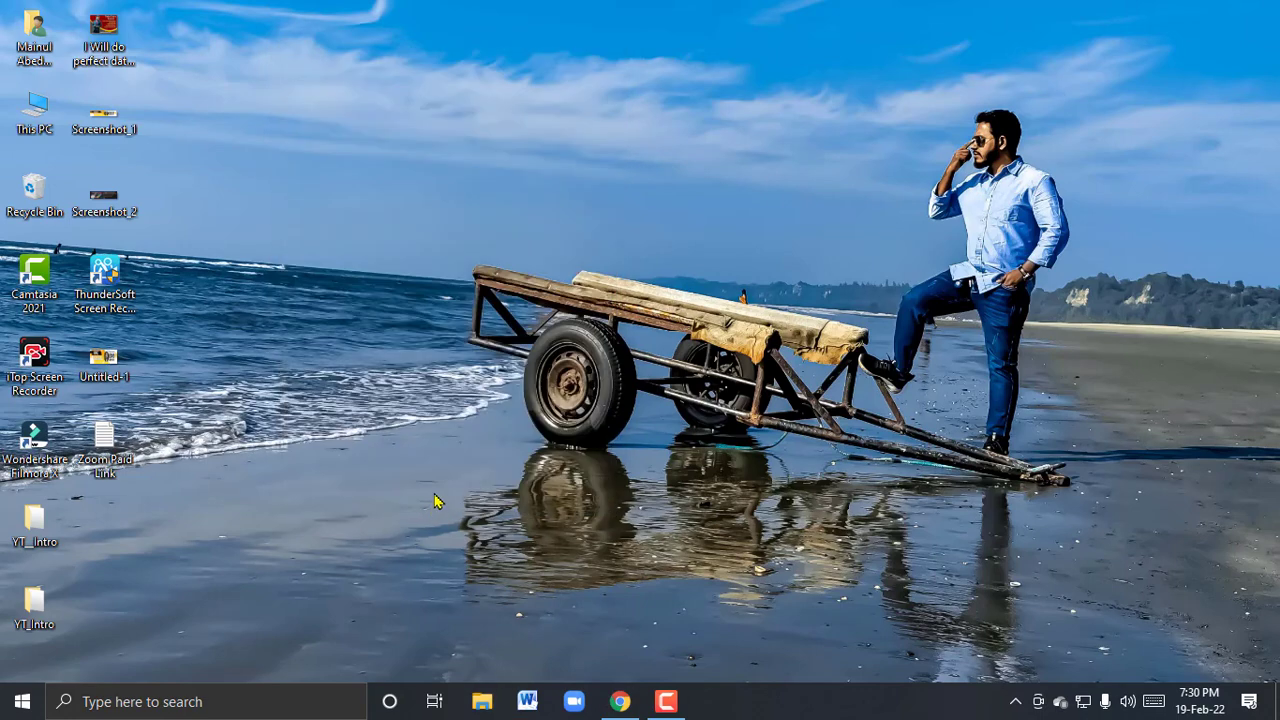
# Open the detail properties of the gig image on the desktop and give it a five-star Rating
pyautogui.rightClick(116, 60)
pyautogui.click(254, 667)
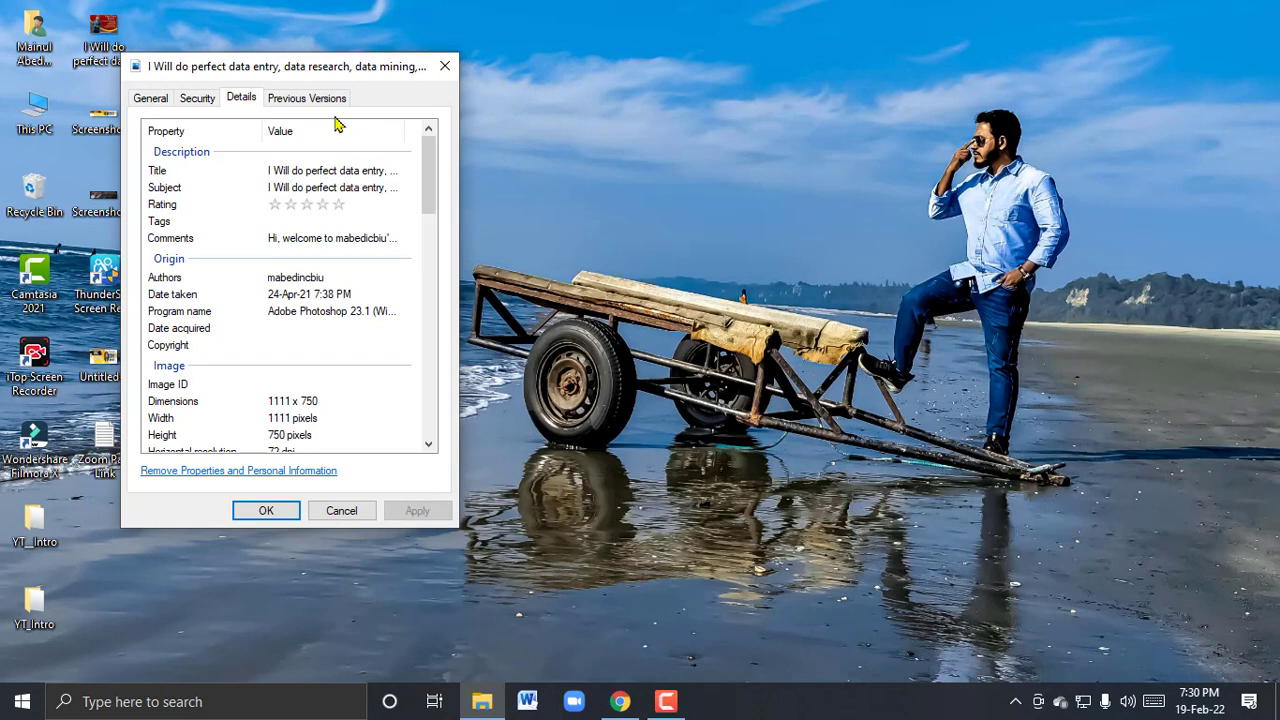
pyautogui.moveTo(323, 66); pyautogui.dragTo(499, 86)
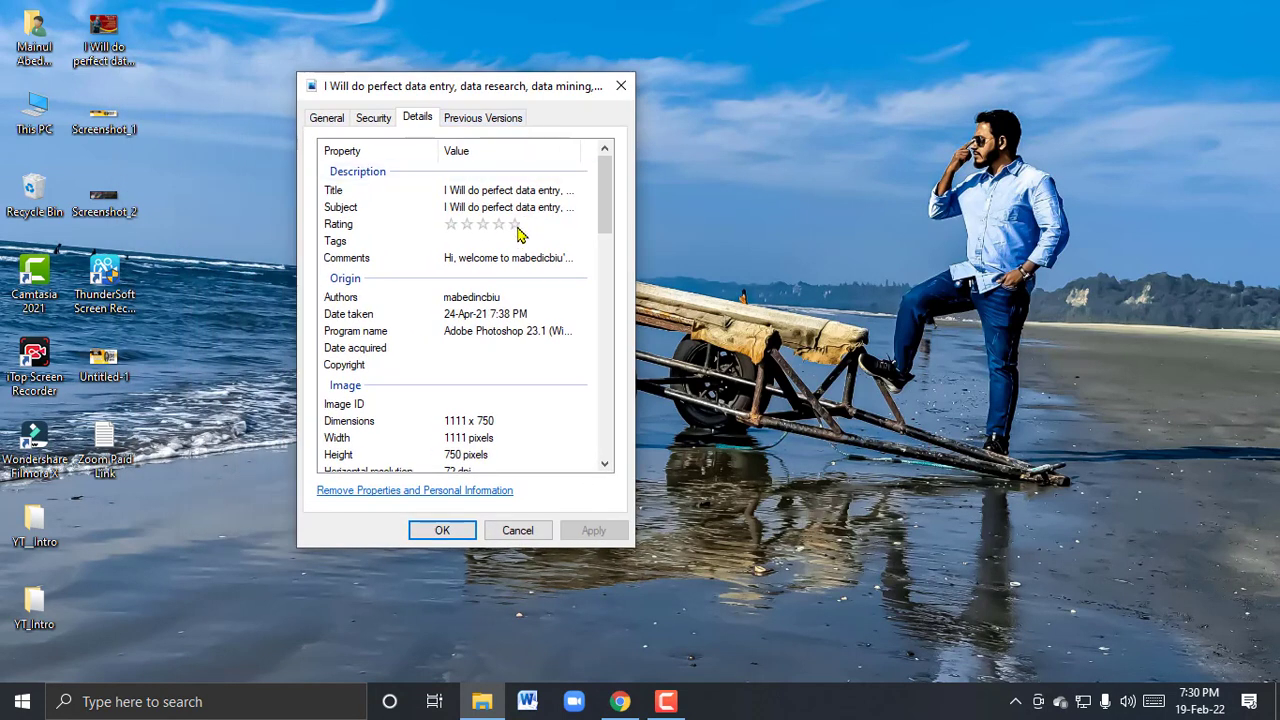
pyautogui.click(516, 227)
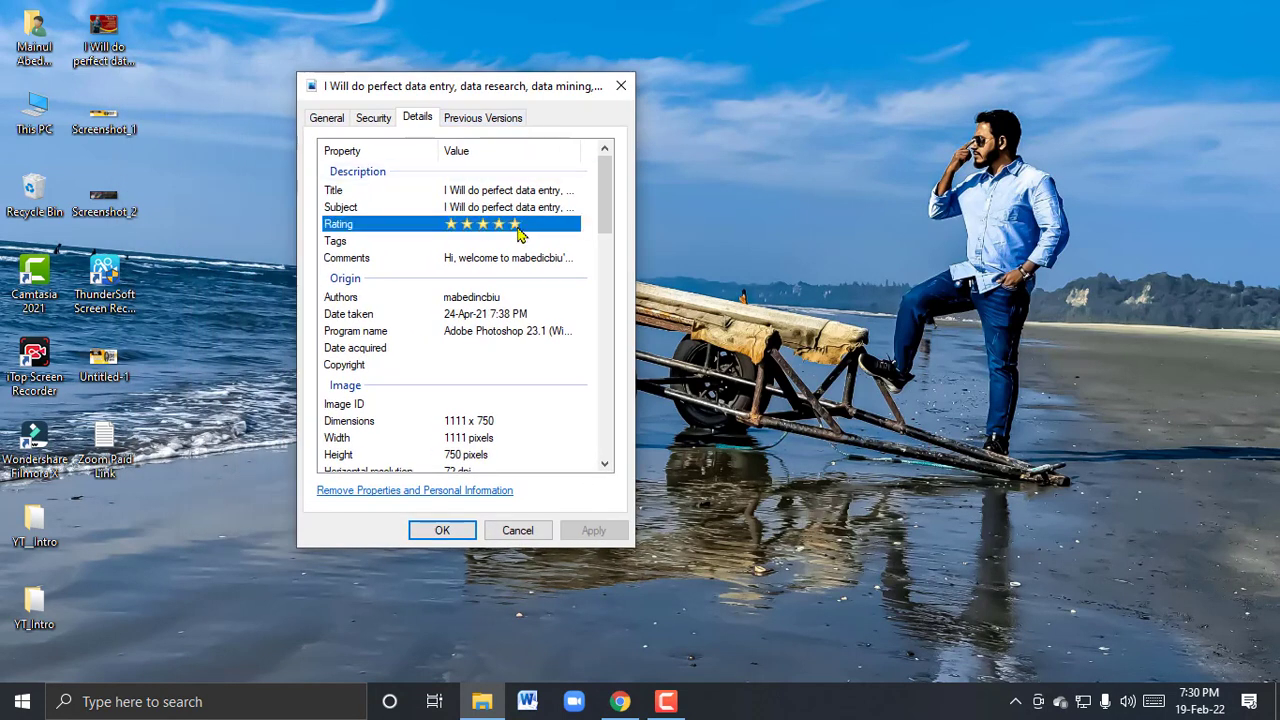
pyautogui.click(516, 227)
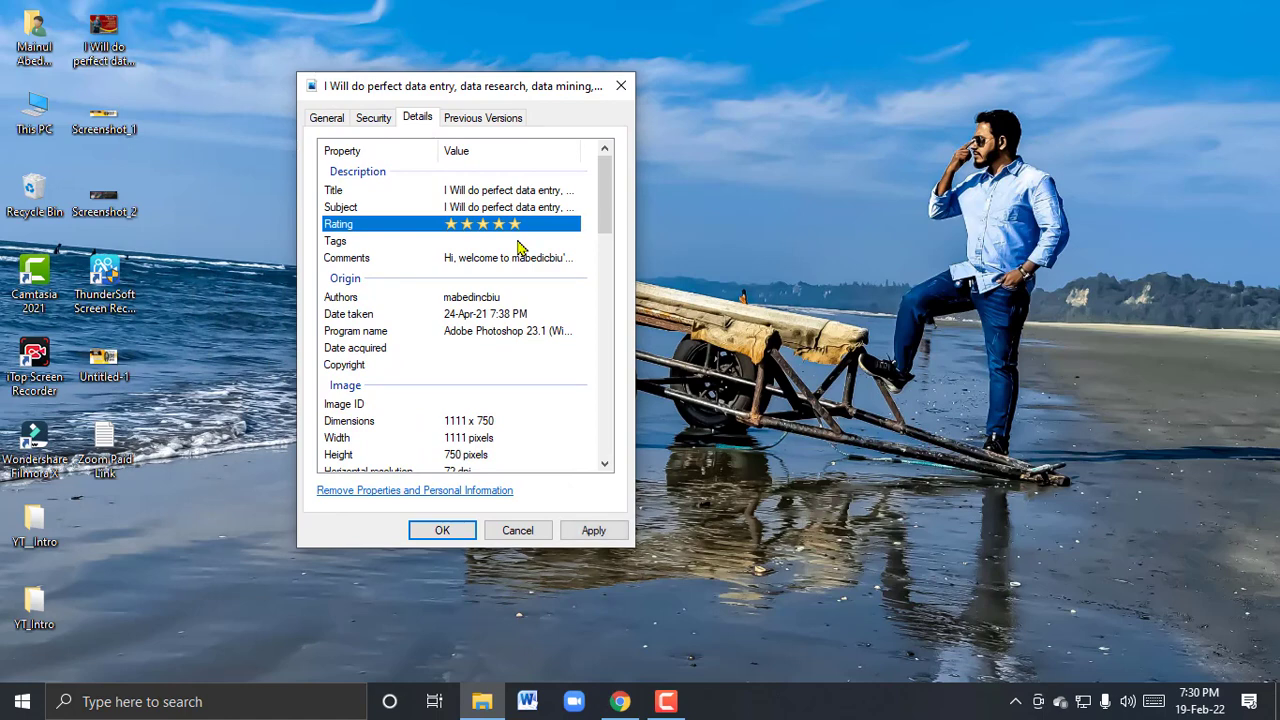
# Fill the image's Tags with the copied "Data Entry, Data Entry Typing Work, Data Entry Lead Generation" keyword list and save the properties
pyautogui.click(518, 241)
pyautogui.press('super+v')
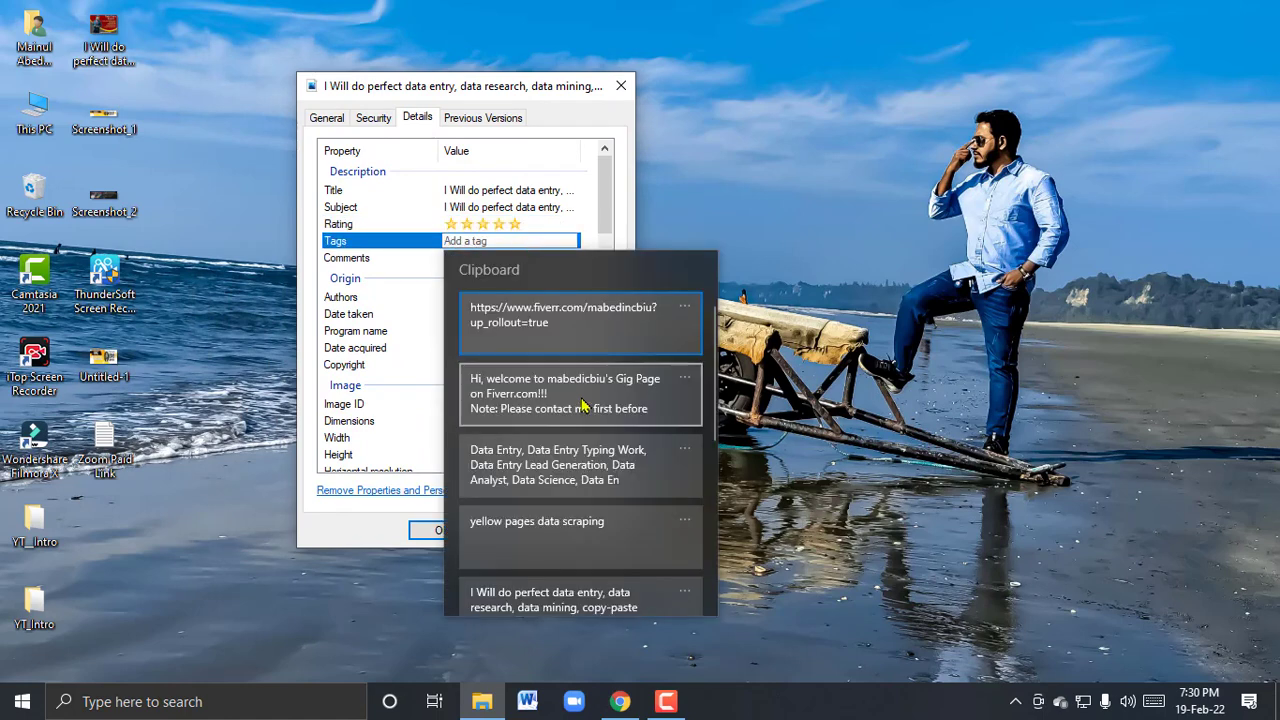
pyautogui.click(598, 474)
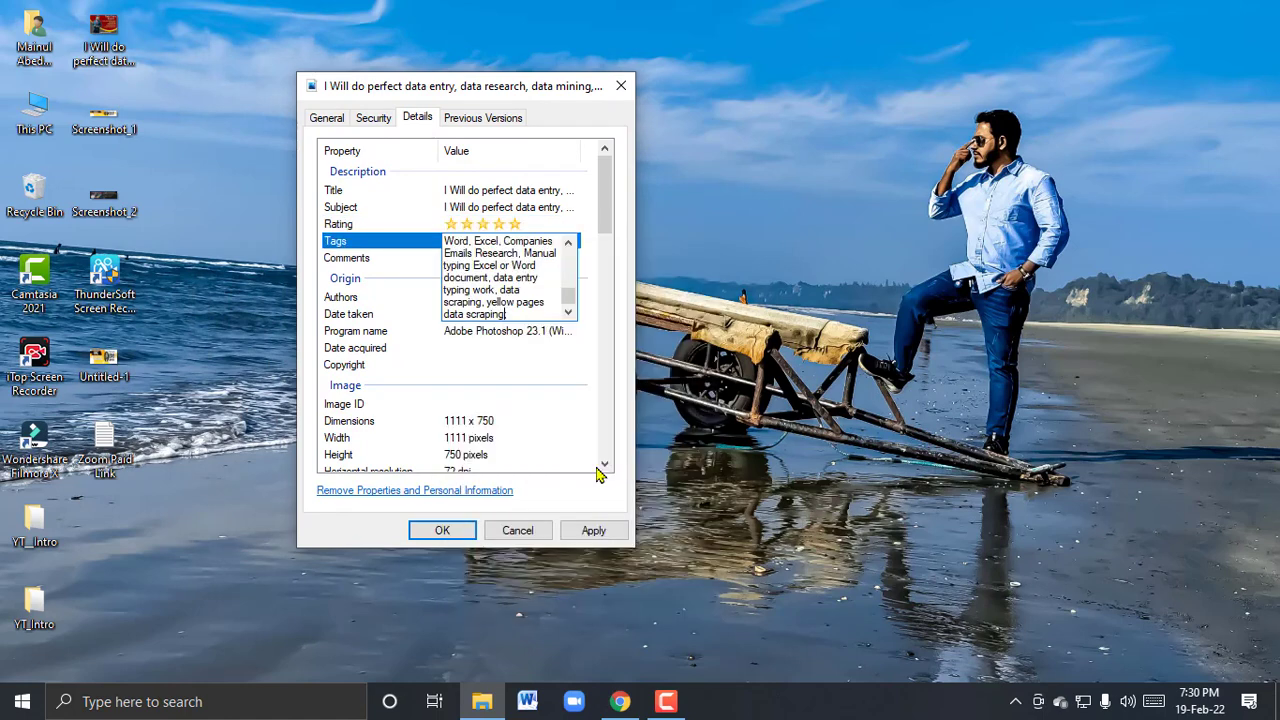
pyautogui.click(593, 531)
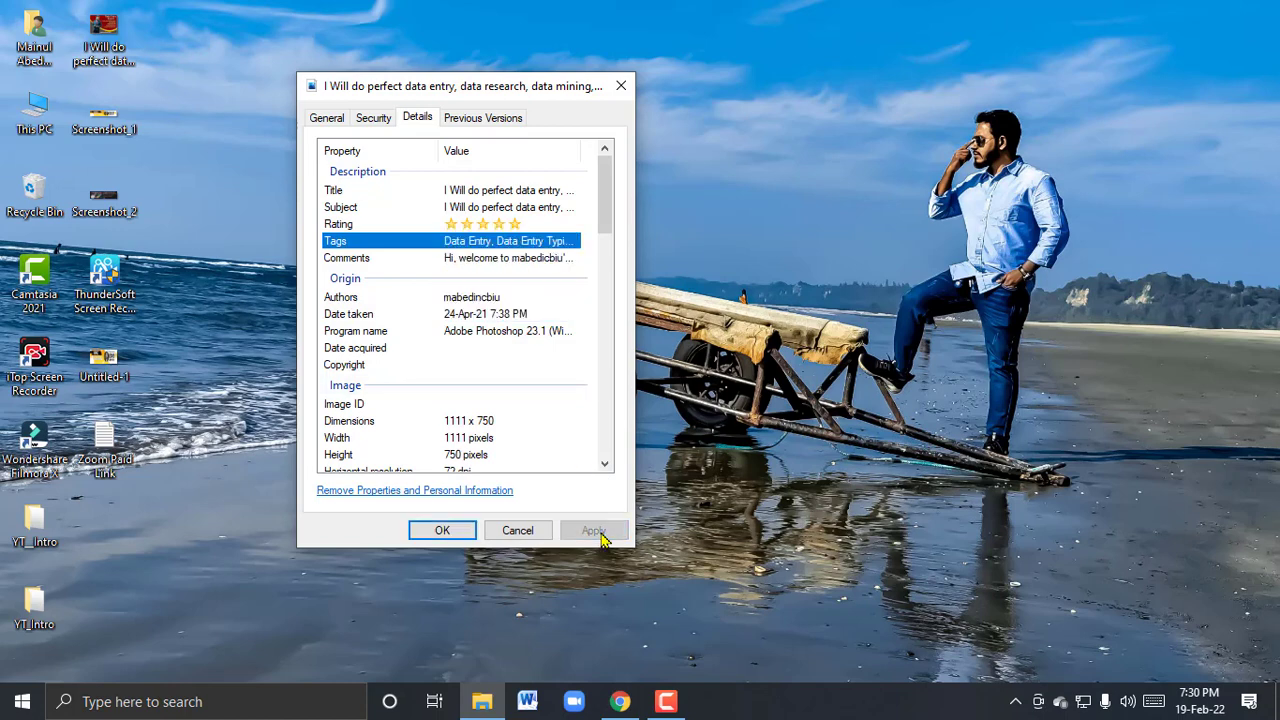
pyautogui.click(455, 535)
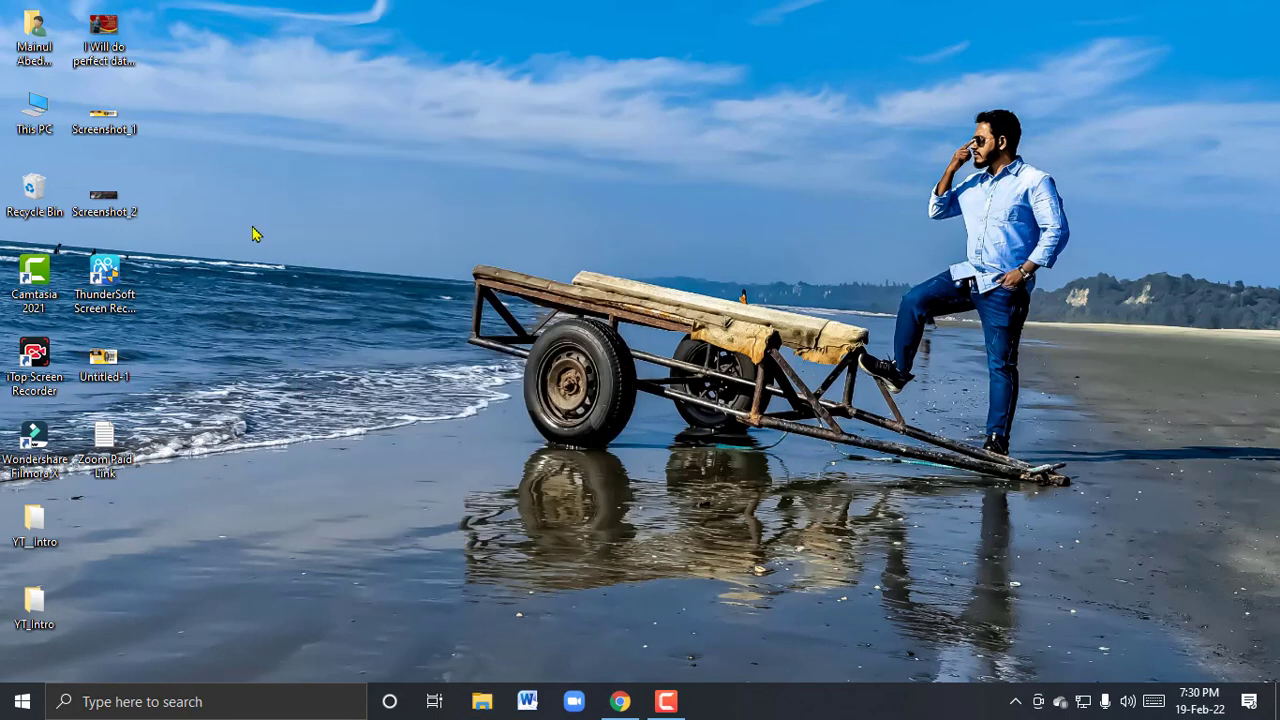
# Reopen the gig image's detail properties, paste the copied Fiverr profile link as its Copyright, and save the change
pyautogui.rightClick(110, 52)
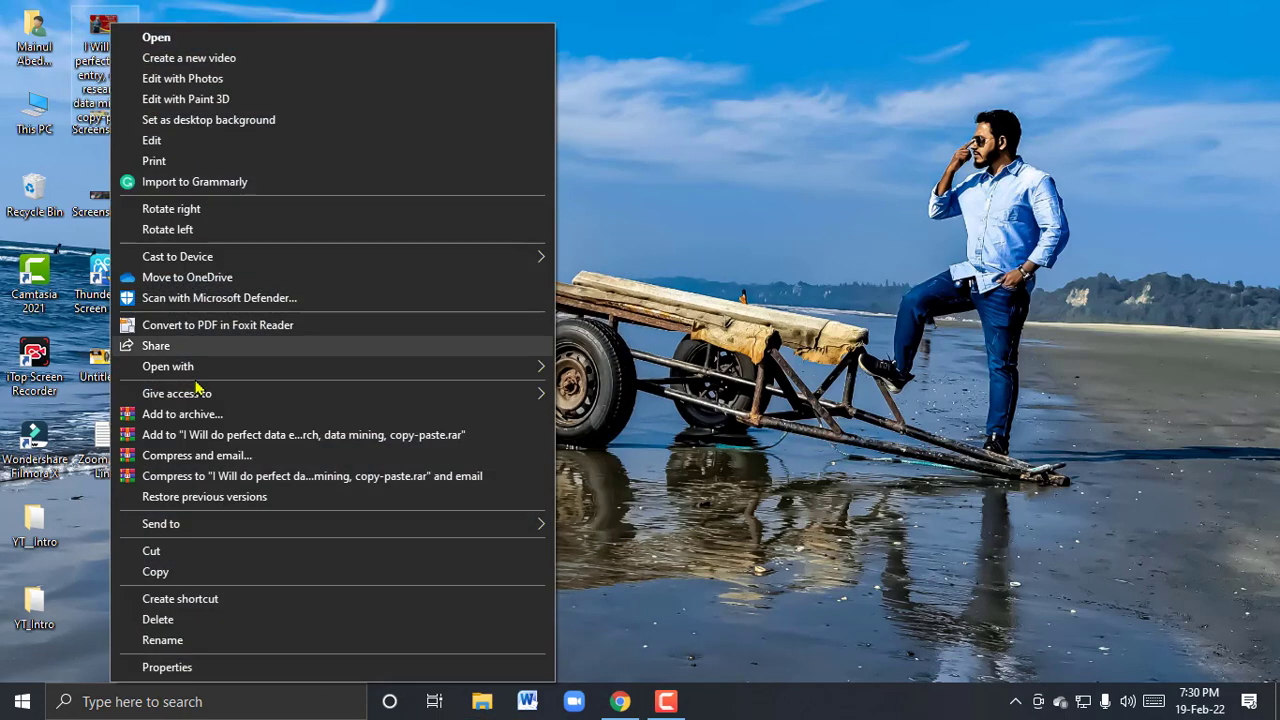
pyautogui.click(214, 666)
pyautogui.click(240, 100)
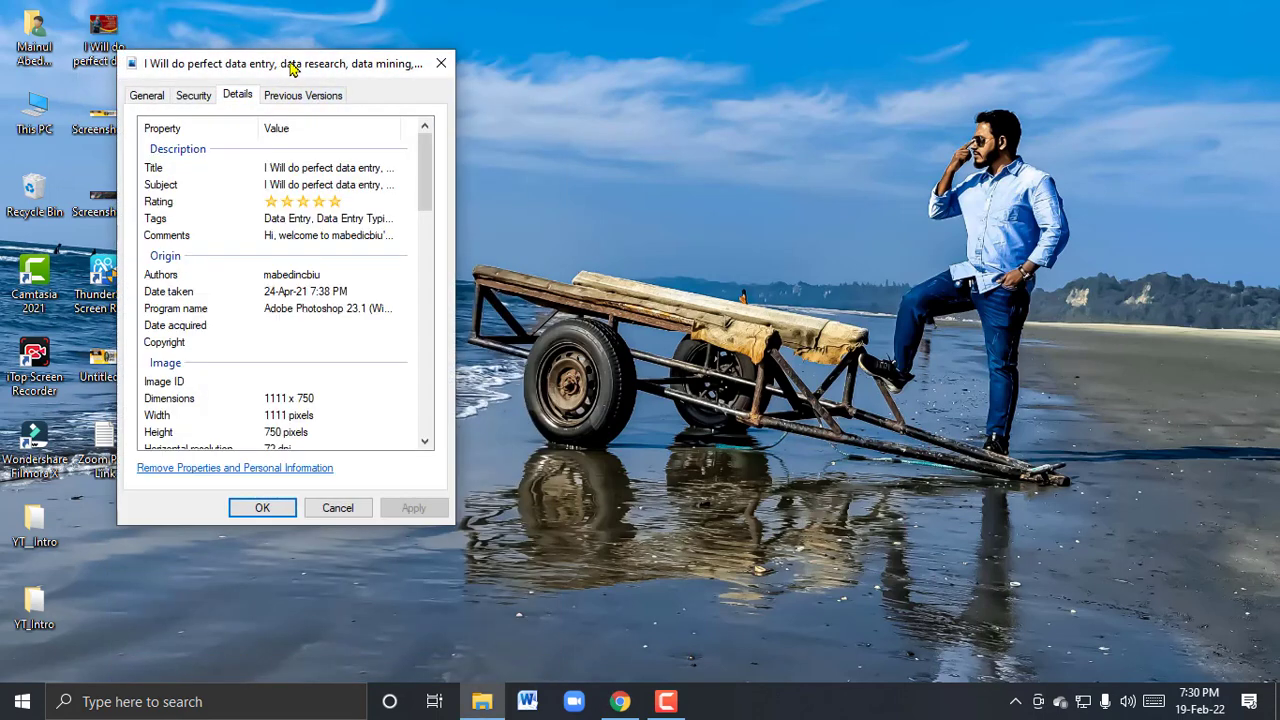
pyautogui.moveTo(294, 63); pyautogui.dragTo(474, 59)
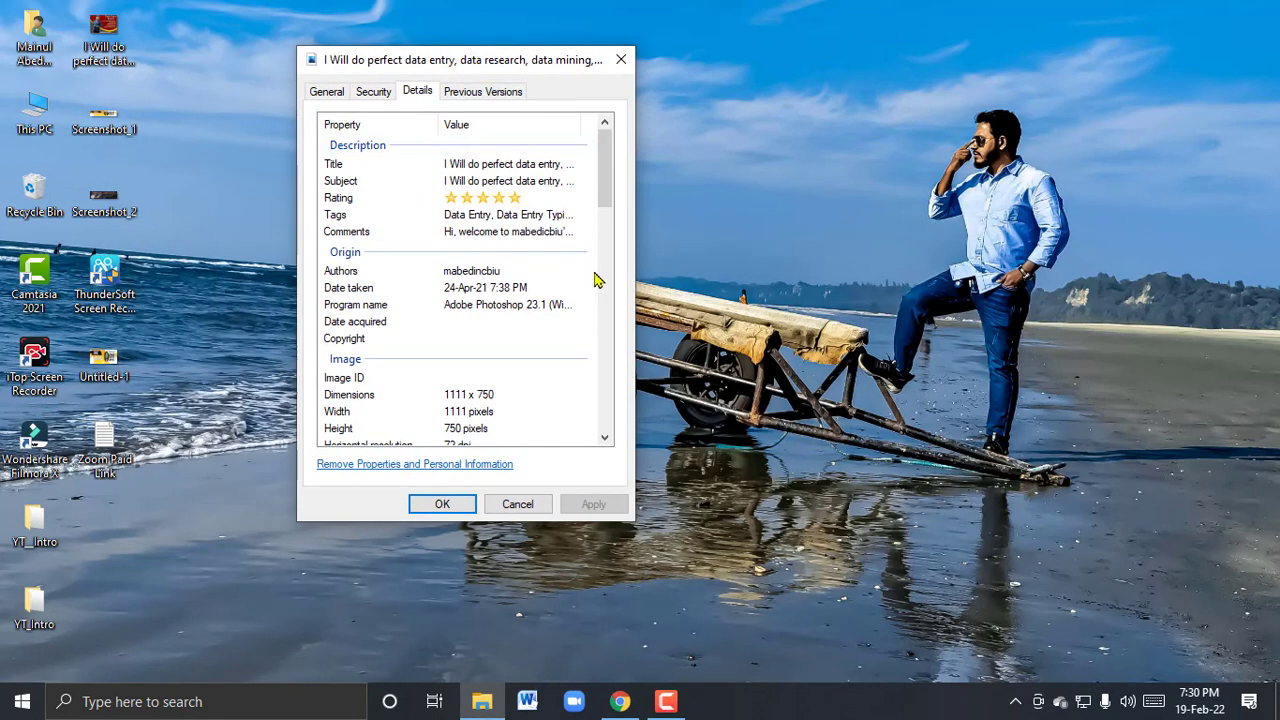
pyautogui.click(466, 339)
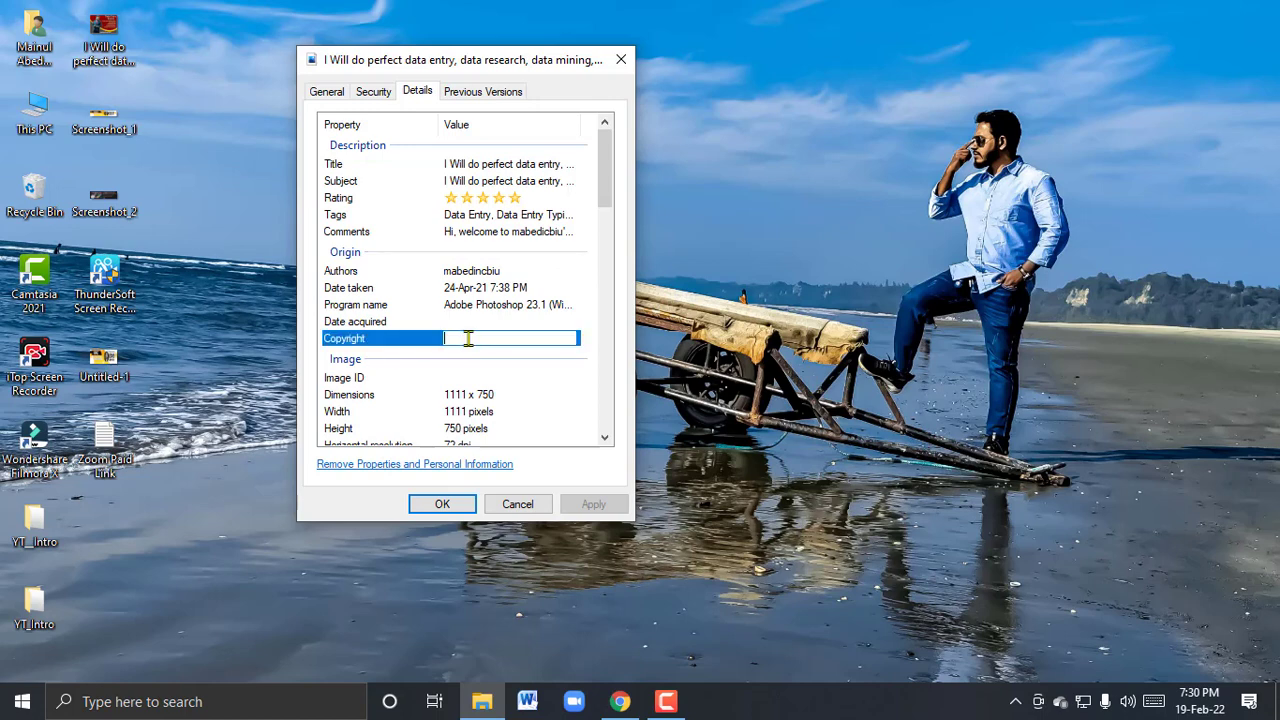
pyautogui.press('super+v')
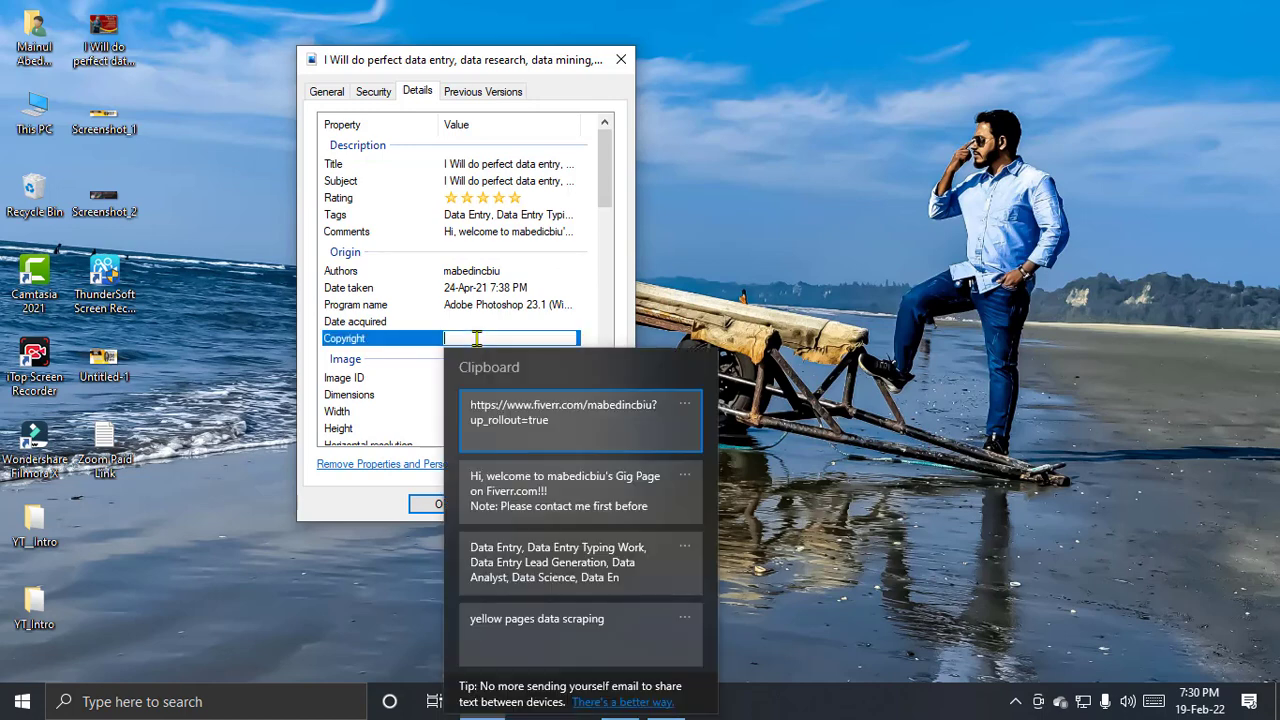
pyautogui.click(553, 425)
pyautogui.scroll(-12, 540, 380)
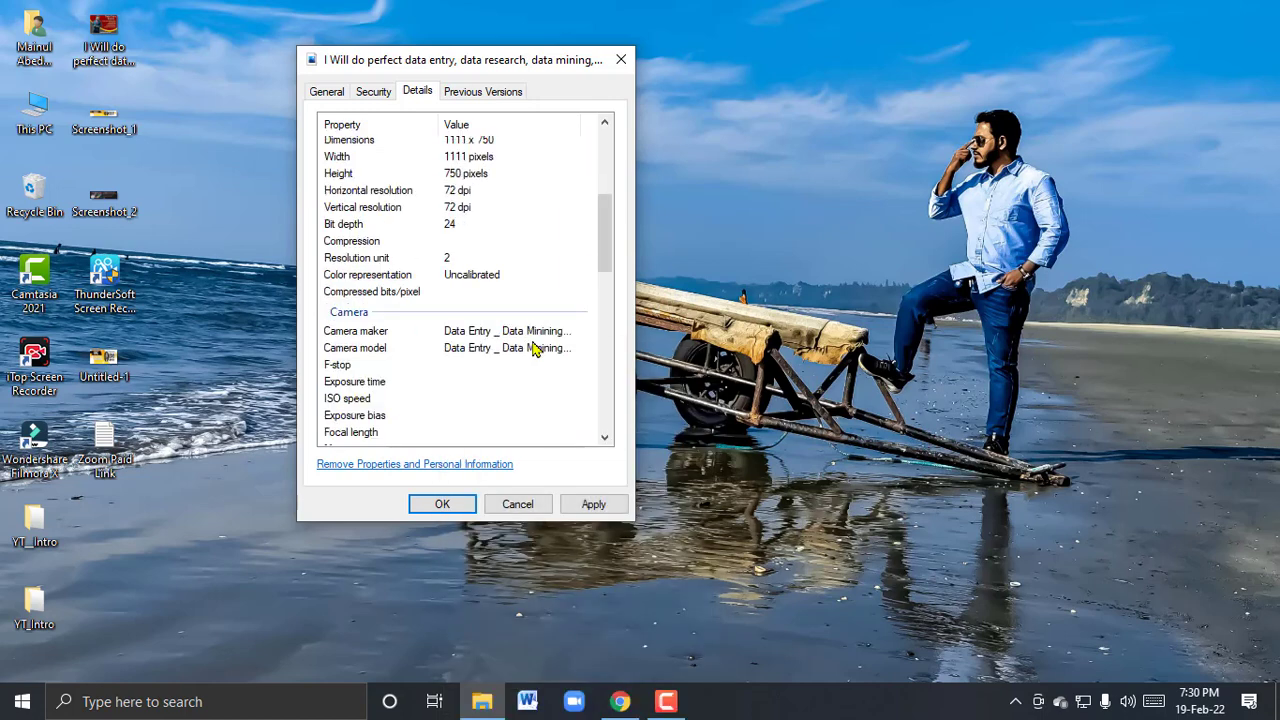
pyautogui.click(594, 504)
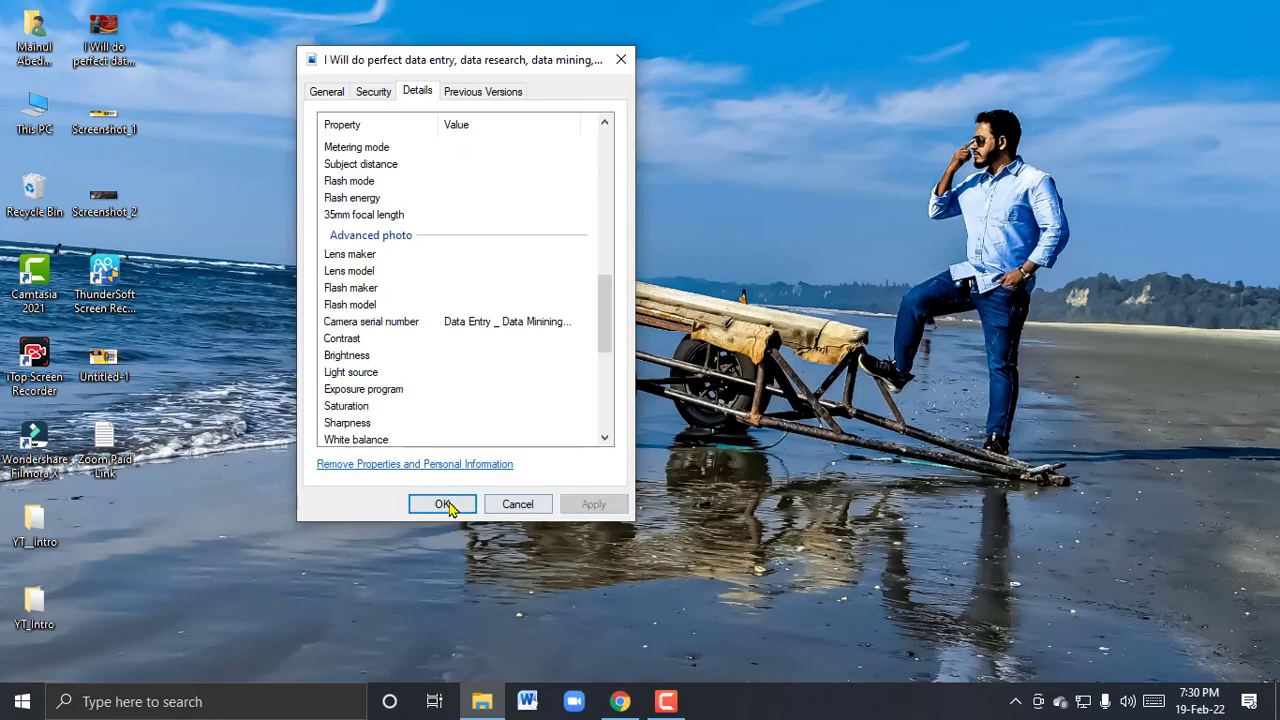
pyautogui.click(442, 504)
# Review the gig image's saved detail properties from Title through the camera and advanced photo entries, and close the dialog
pyautogui.rightClick(110, 58)
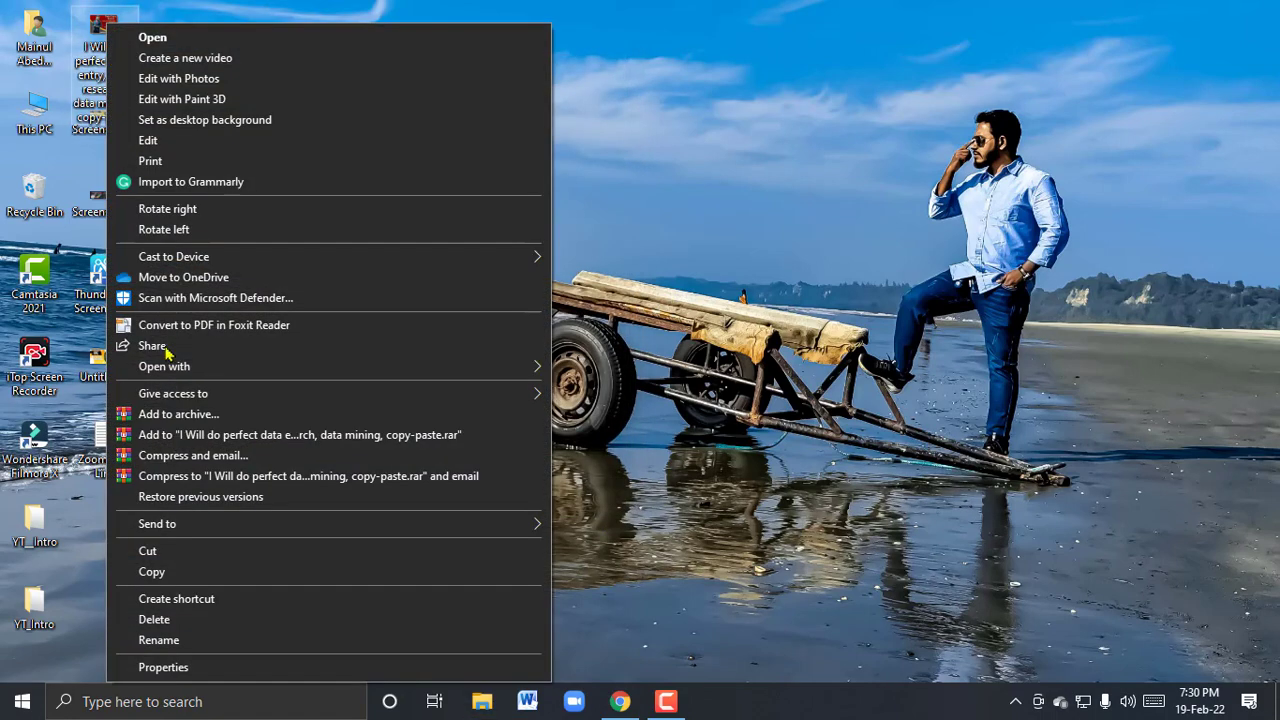
pyautogui.click(203, 675)
pyautogui.click(233, 98)
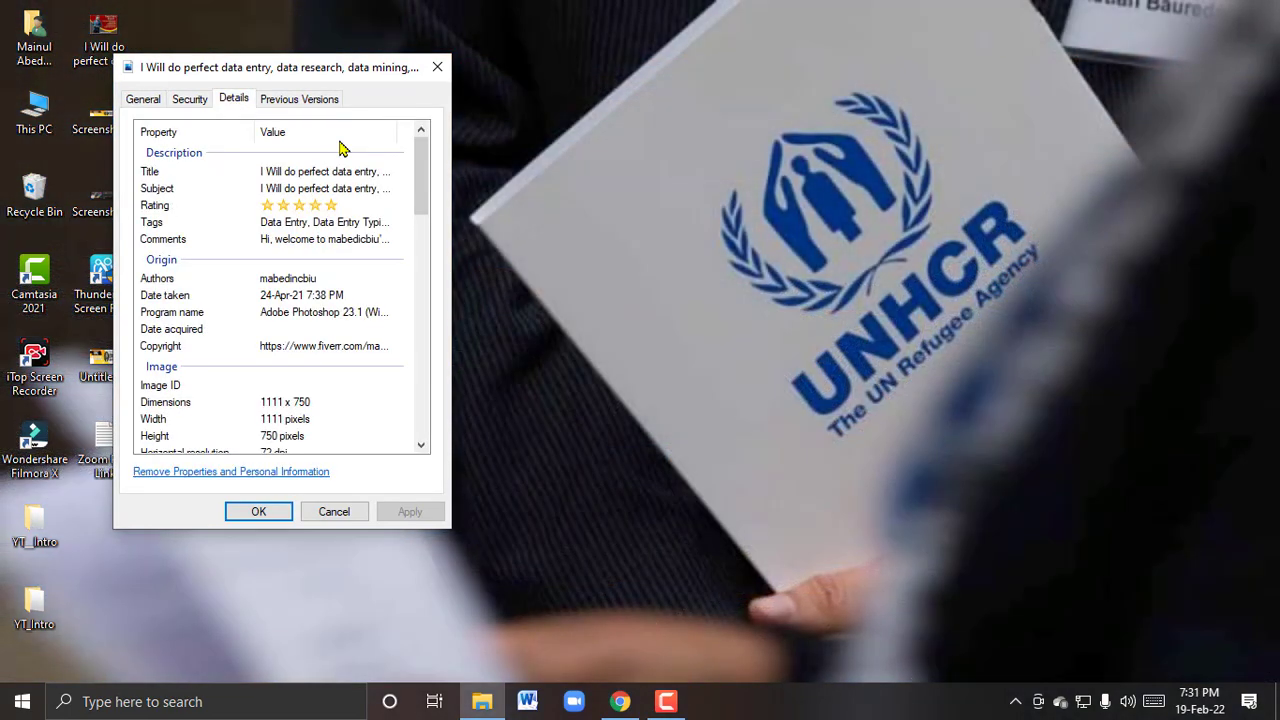
pyautogui.scroll(-9, 343, 246)
pyautogui.click(343, 246)
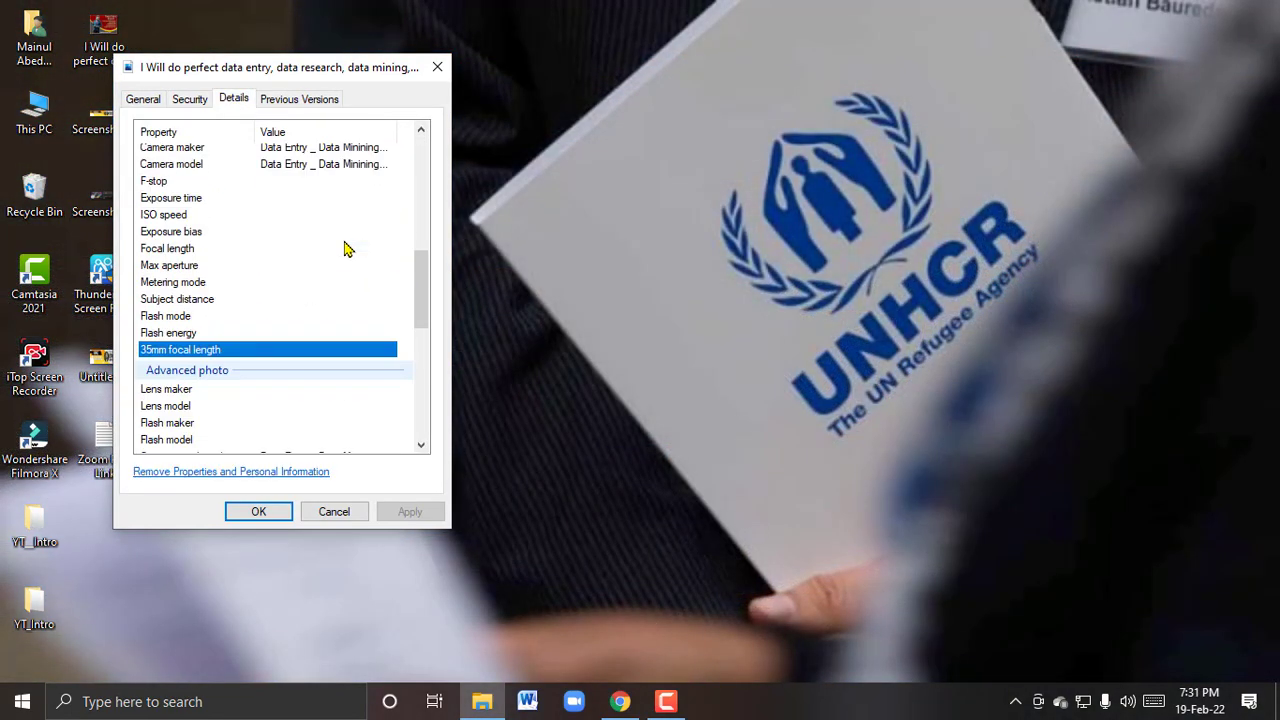
pyautogui.scroll(10, 343, 248)
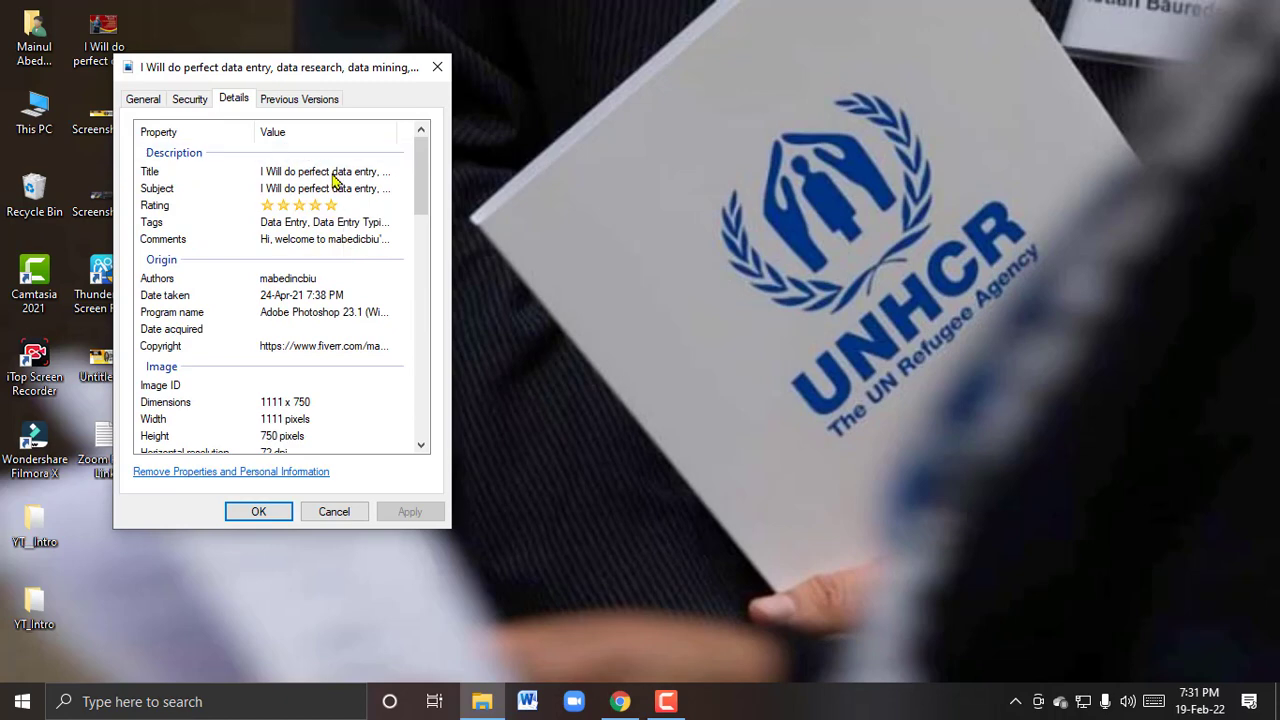
pyautogui.click(260, 512)
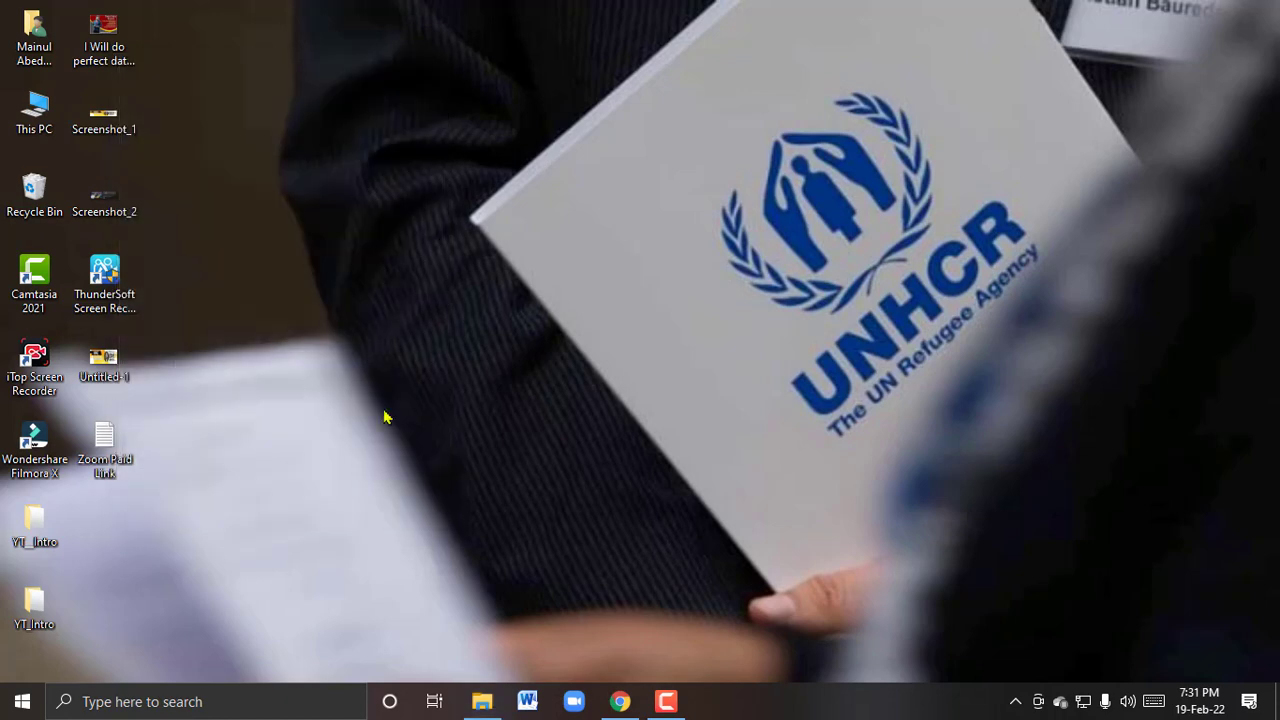
# Advance the desktop wallpaper to the next background in the slideshow, and repeat it once more
pyautogui.rightClick(712, 238)
pyautogui.click(762, 289)
pyautogui.rightClick(684, 241)
pyautogui.click(766, 405)
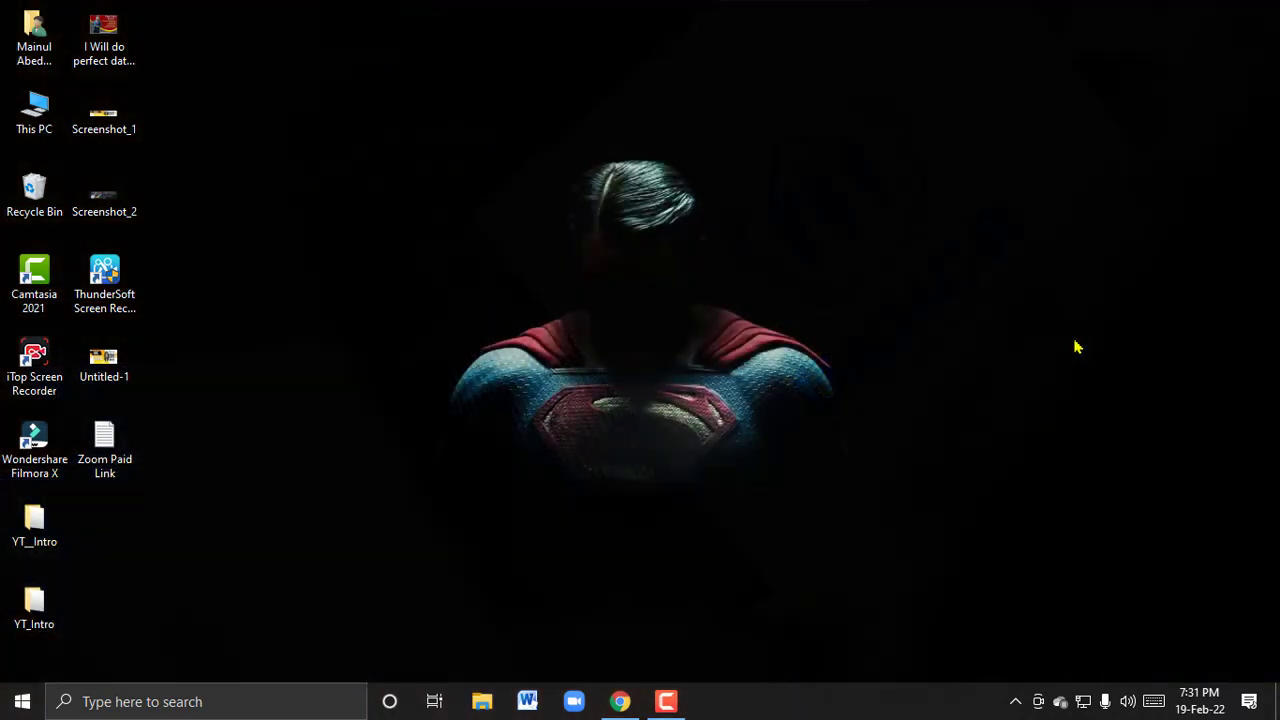
pyautogui.rightClick(843, 286)
pyautogui.click(1040, 446)
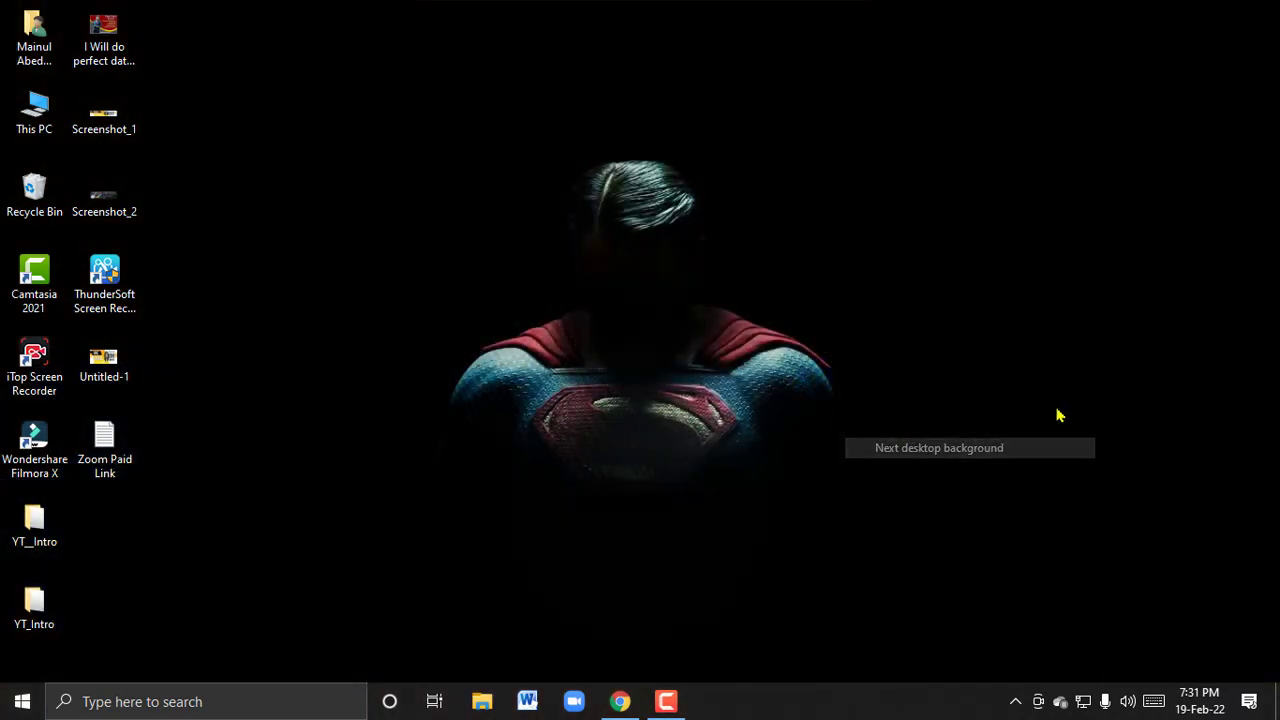